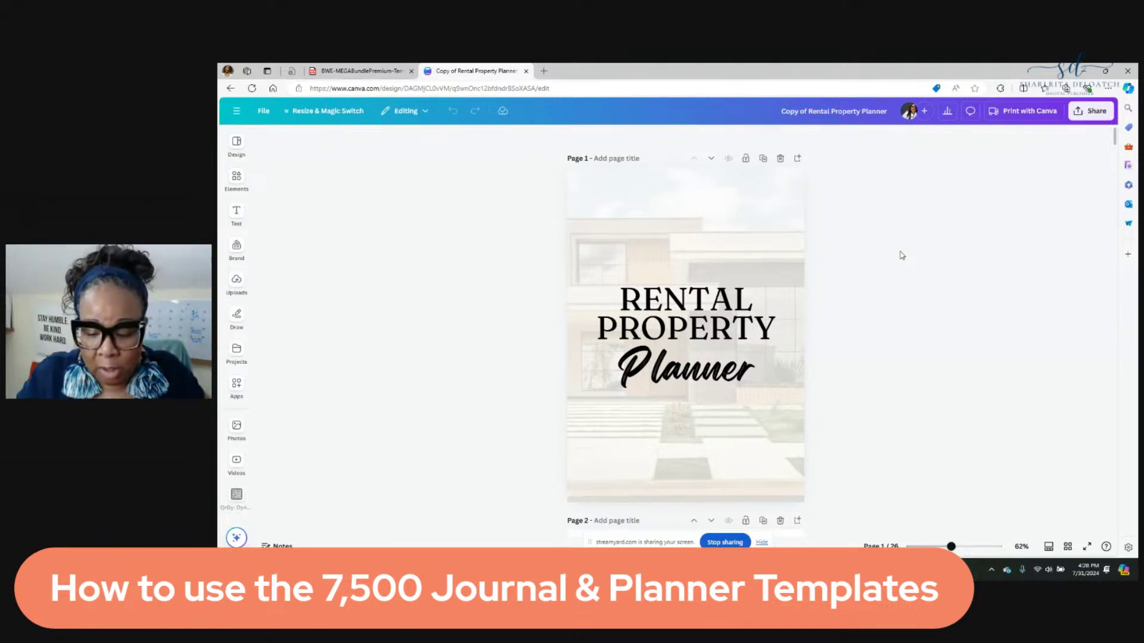
# Step: Examine the planner's cover page, selecting its background photo and the "Rental Property" title text
pyautogui.scroll(-3, 900, 256)
pyautogui.scroll(3, 886, 325)
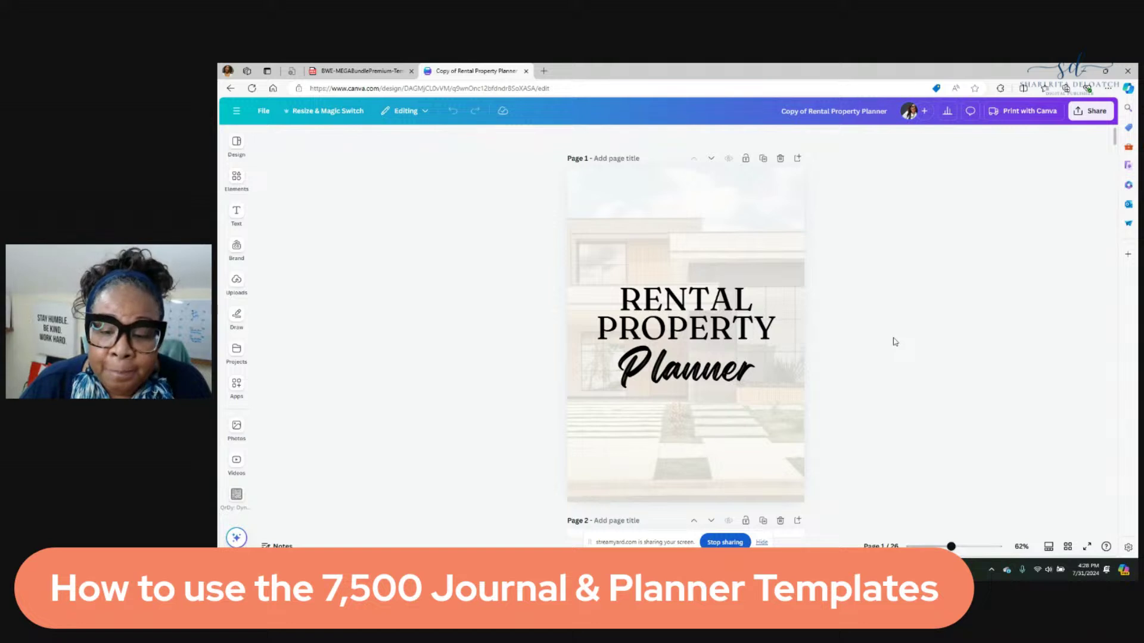
pyautogui.scroll(-1, 919, 350)
pyautogui.scroll(-2, 919, 350)
pyautogui.scroll(2, 860, 298)
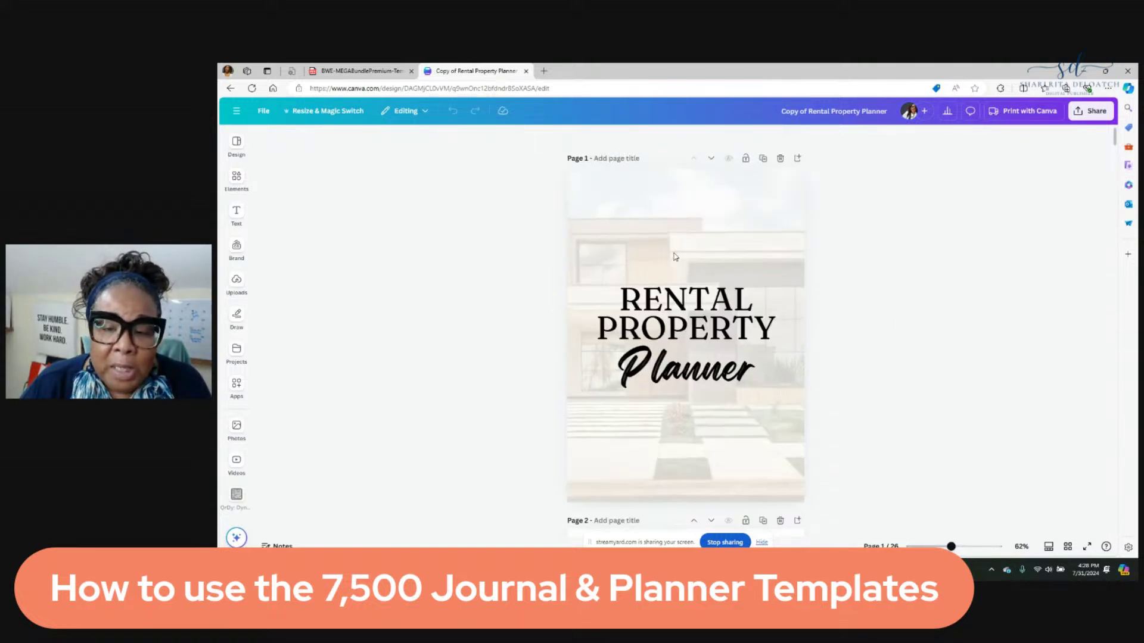
pyautogui.click(656, 249)
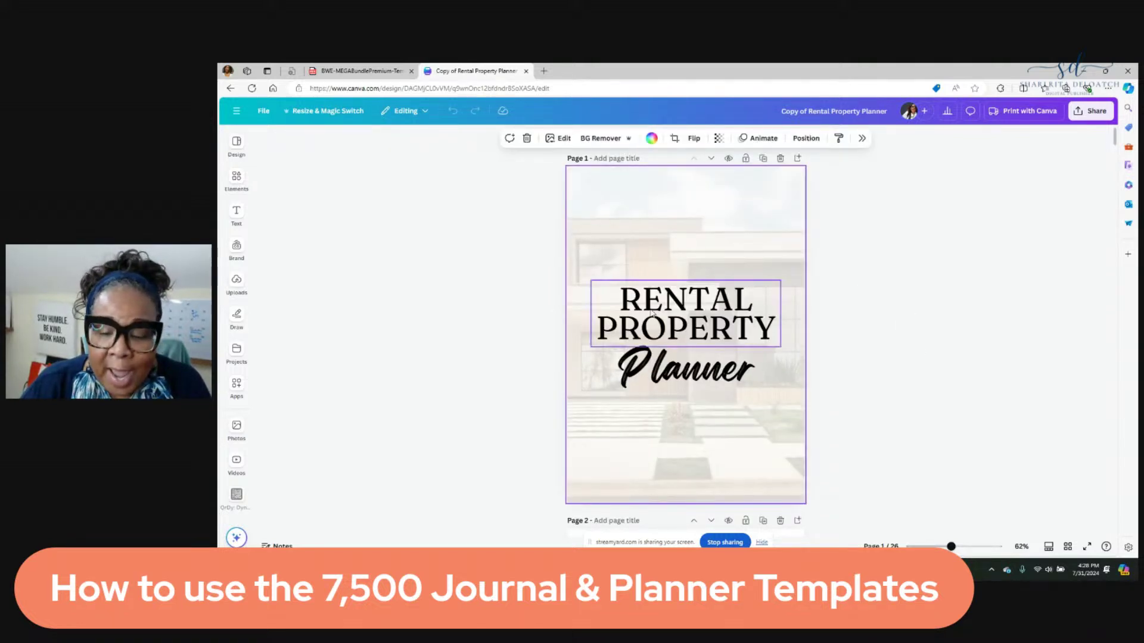
pyautogui.click(701, 310)
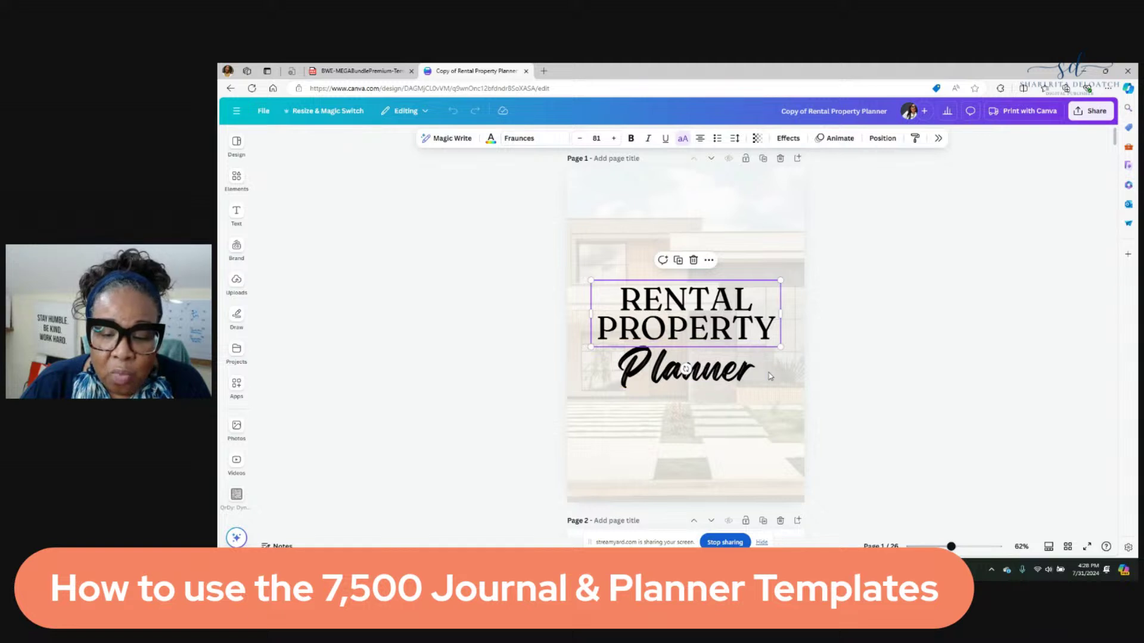
pyautogui.scroll(-3, 733, 260)
pyautogui.scroll(3, 733, 260)
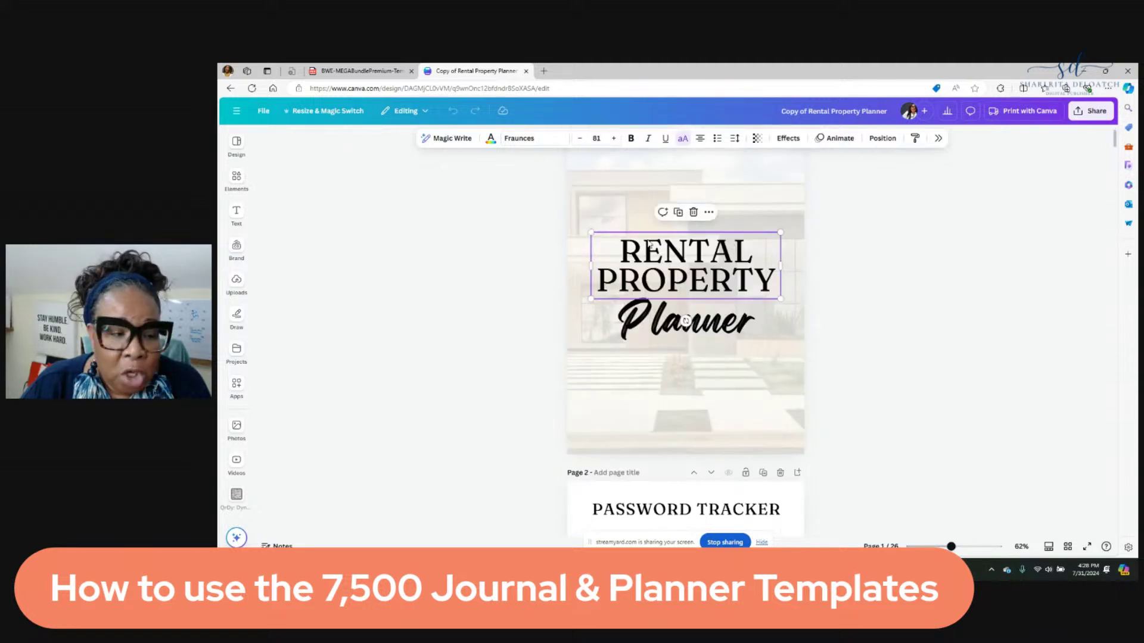
# Step: View the brand kit's logos, color palette and fonts
pyautogui.click(236, 281)
pyautogui.click(237, 249)
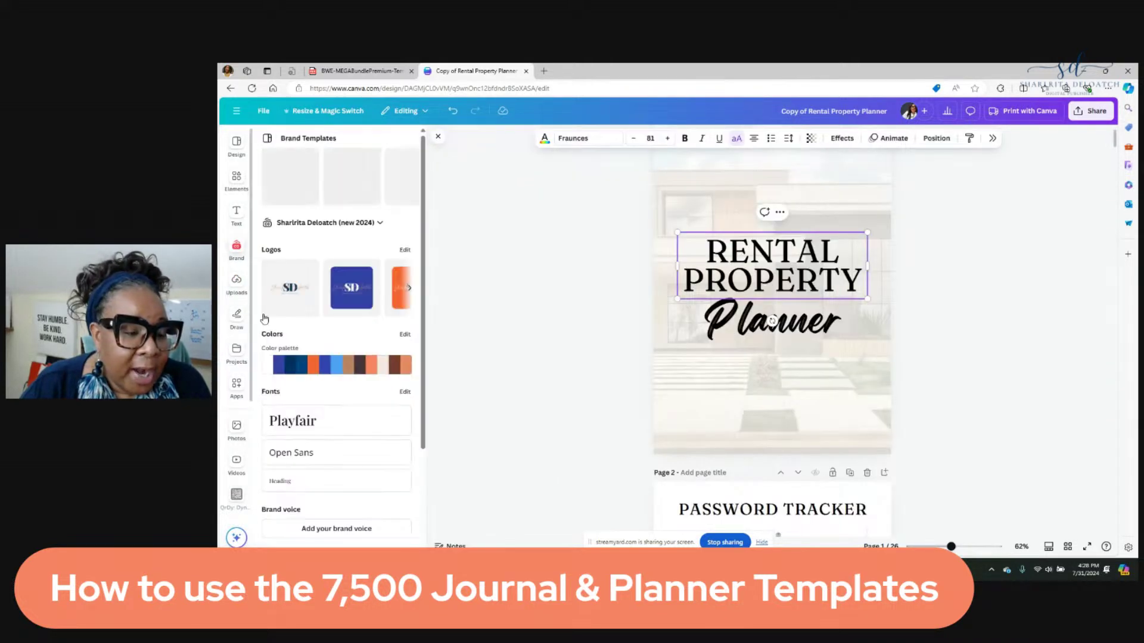
pyautogui.scroll(-3, 340, 371)
pyautogui.scroll(3, 337, 357)
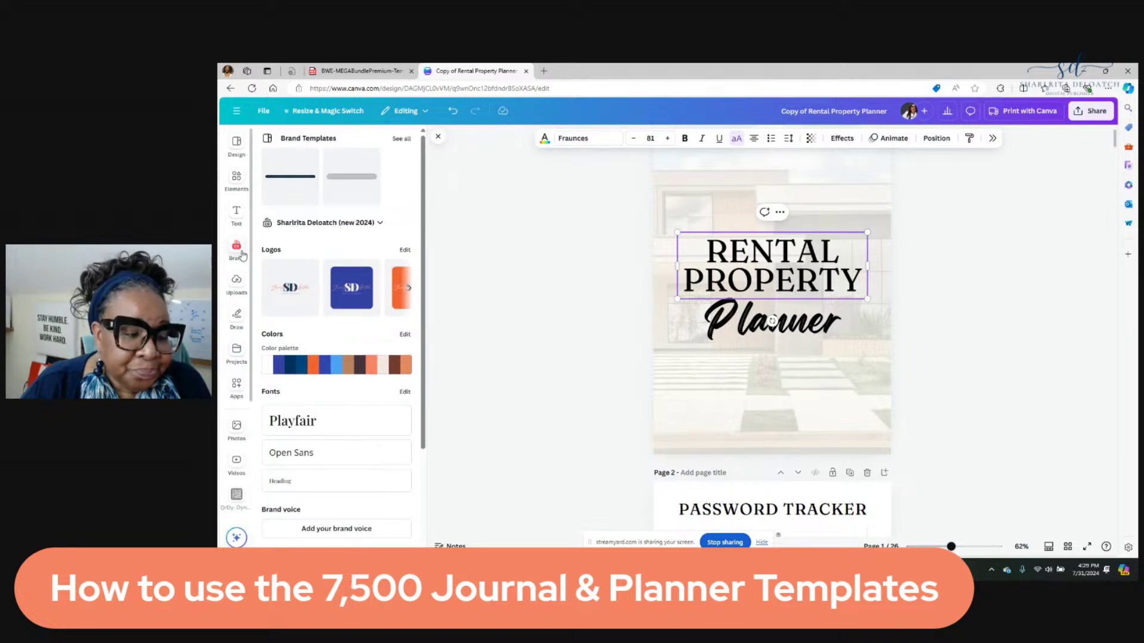
# Step: Open the full list of color and font combinations from the design styles
pyautogui.click(240, 187)
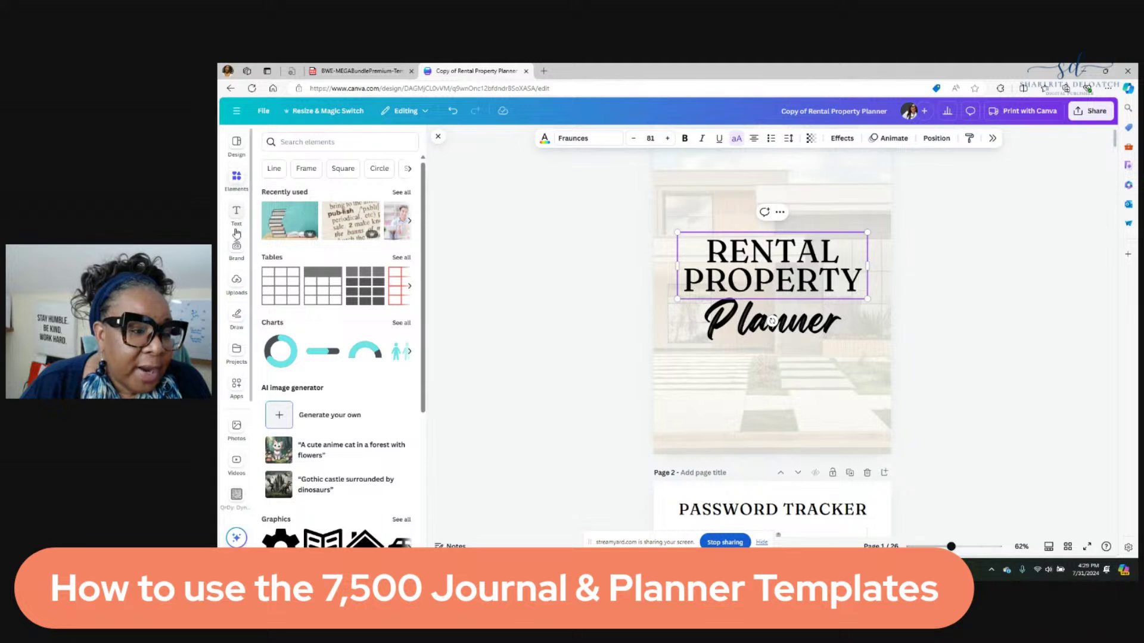
pyautogui.click(234, 146)
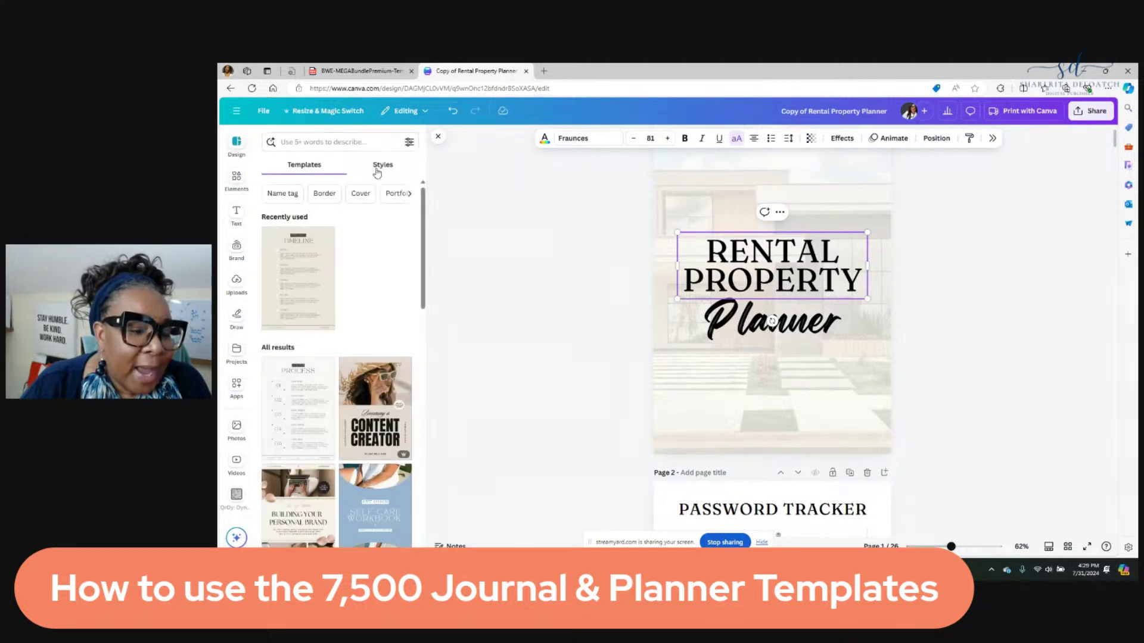
pyautogui.click(385, 171)
pyautogui.scroll(-2, 405, 250)
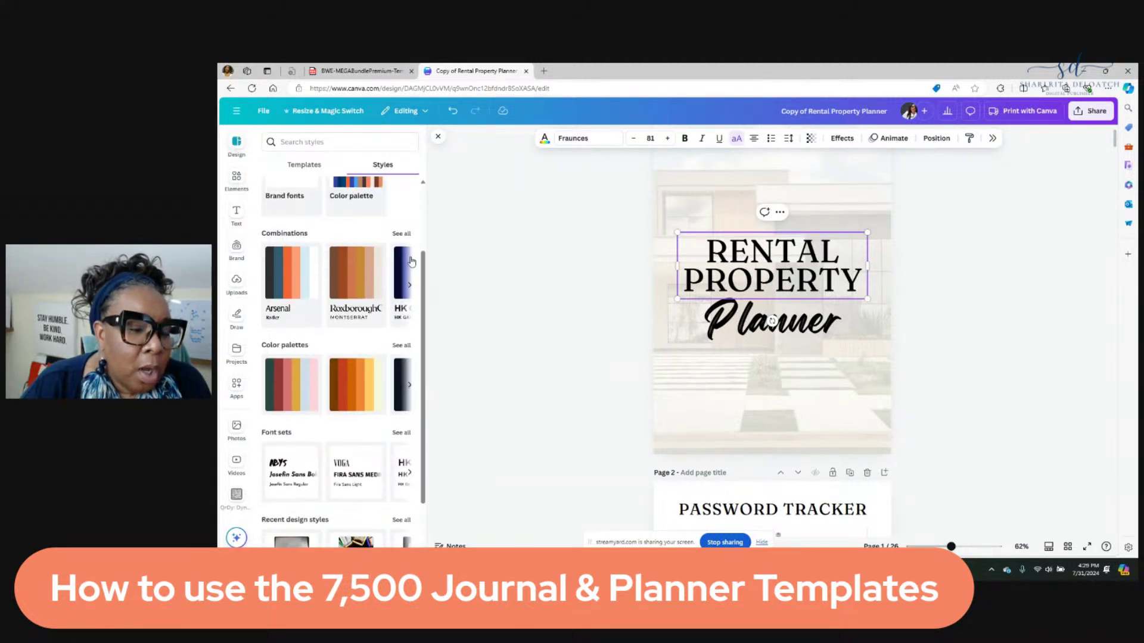
pyautogui.click(402, 234)
# Step: Look through the available color and font combinations for one that suits the planner
pyautogui.scroll(-4, 365, 303)
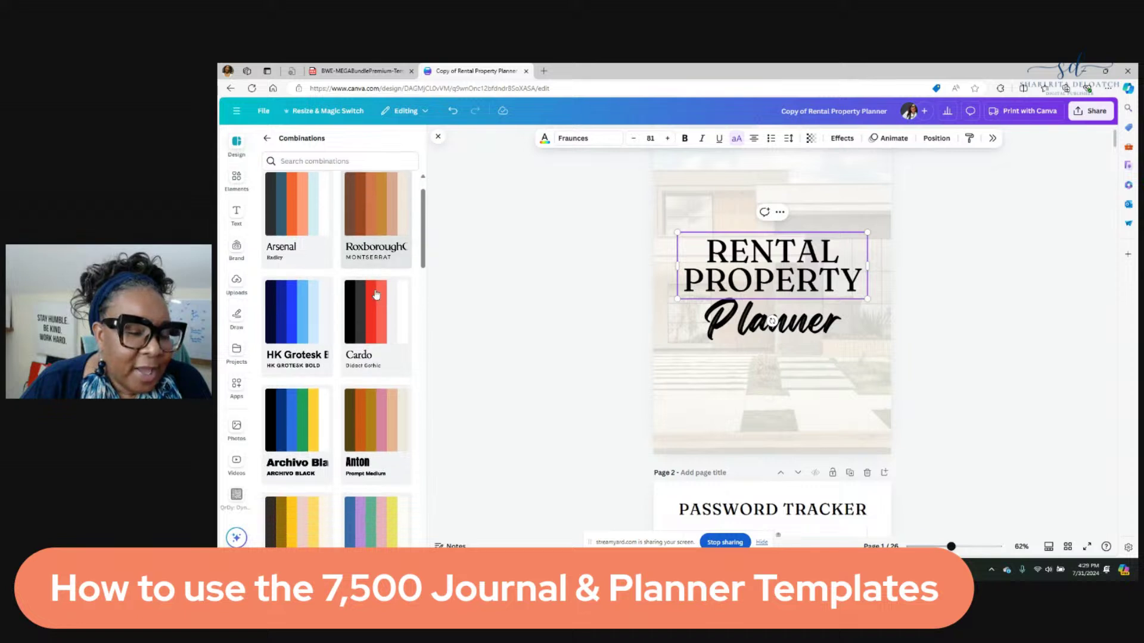
pyautogui.scroll(-2, 366, 304)
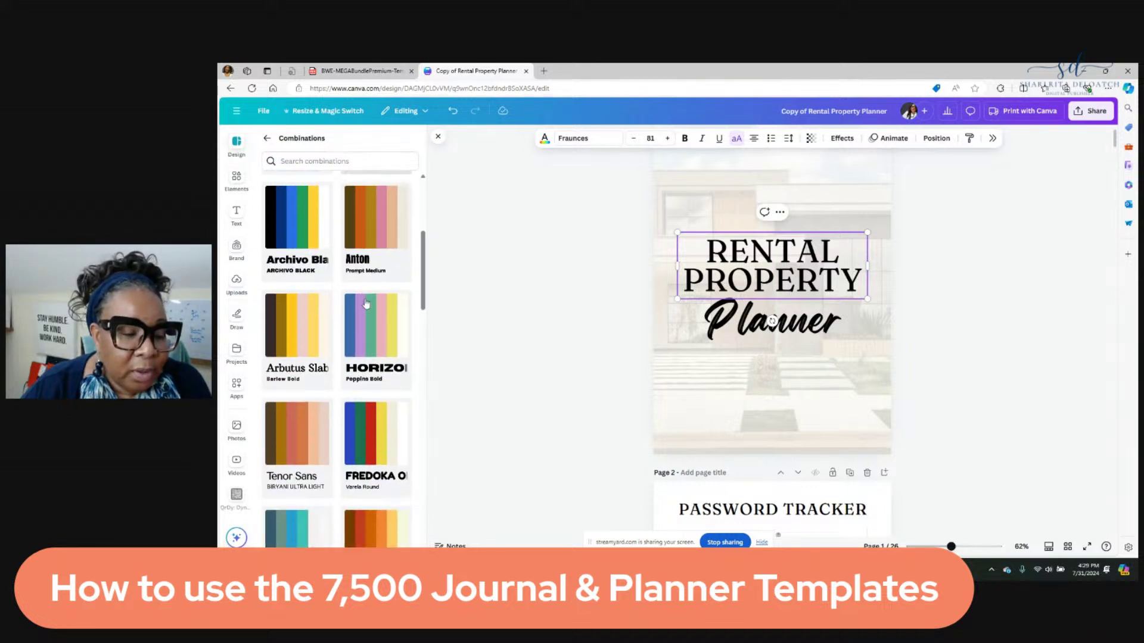
pyautogui.scroll(-2, 367, 304)
pyautogui.scroll(-7, 365, 302)
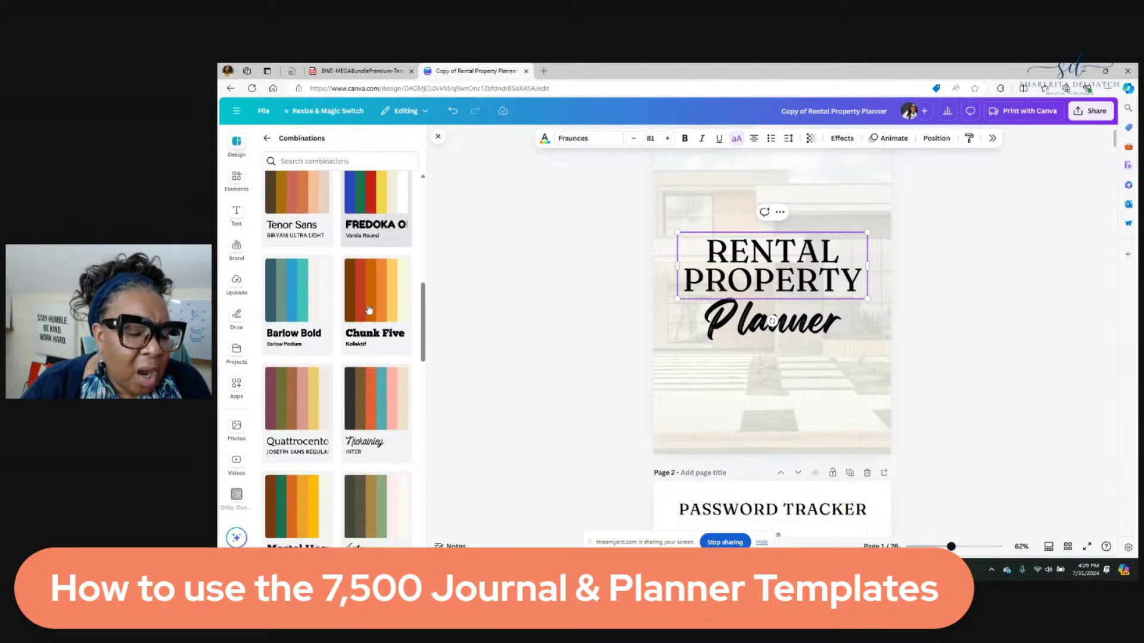
pyautogui.scroll(-12, 369, 312)
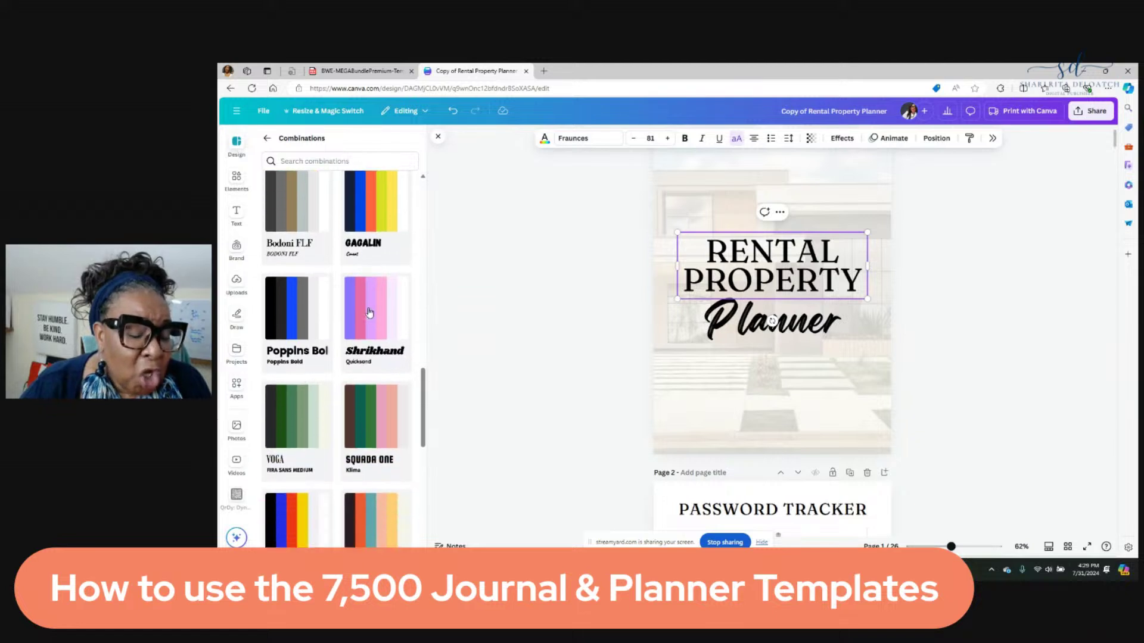
pyautogui.scroll(-4, 369, 312)
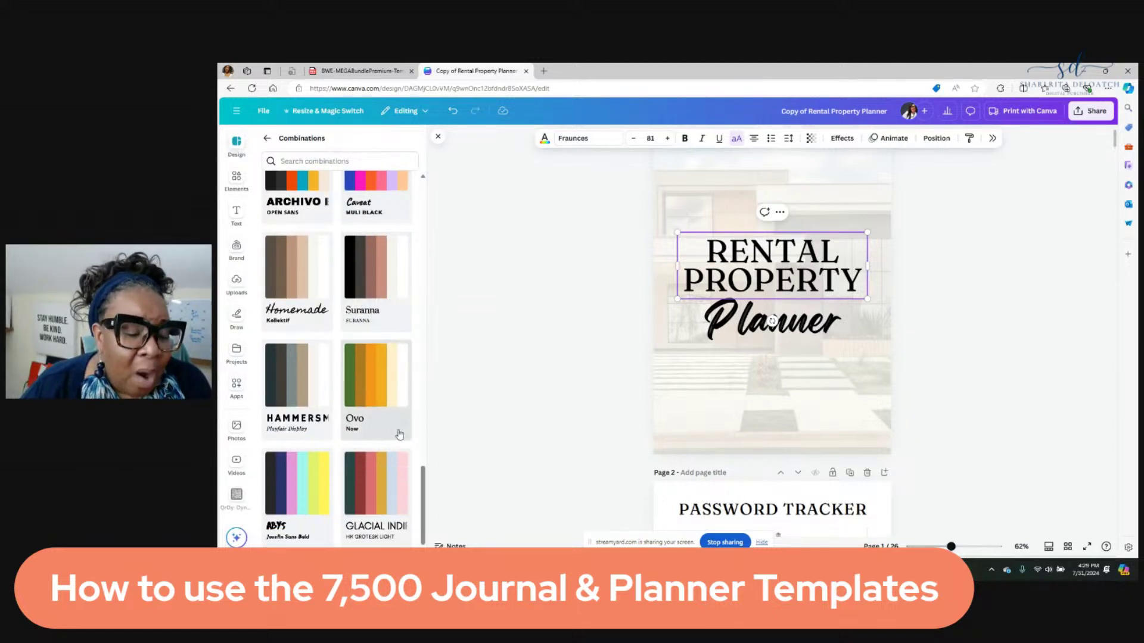
pyautogui.scroll(1, 498, 401)
pyautogui.scroll(1, 390, 423)
pyautogui.scroll(7, 390, 423)
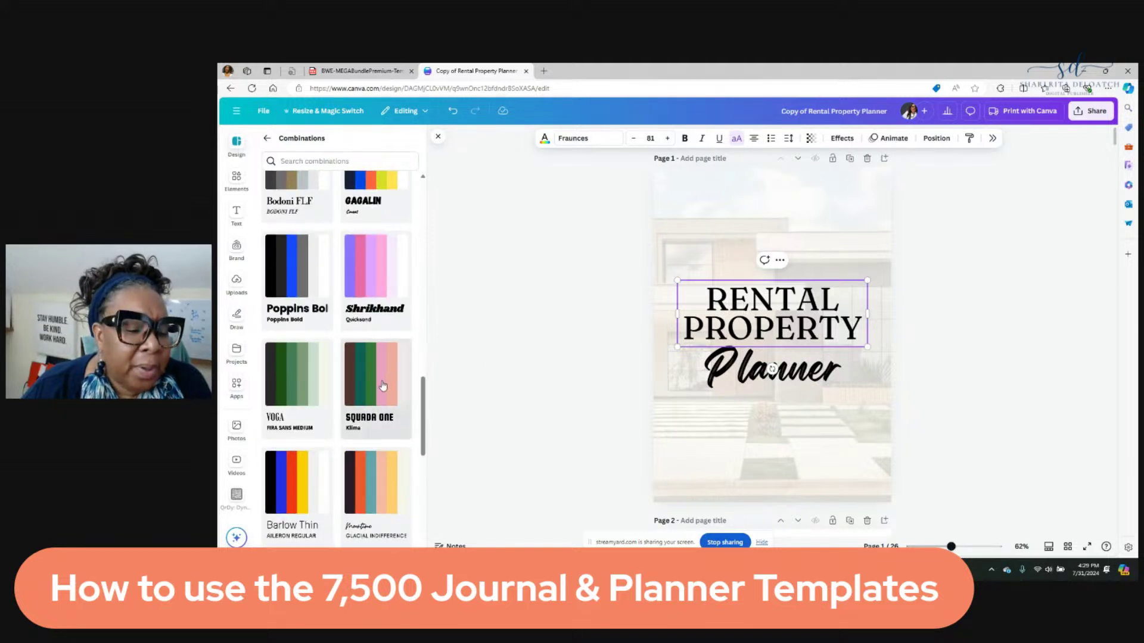
pyautogui.scroll(2, 377, 390)
pyautogui.scroll(7, 377, 391)
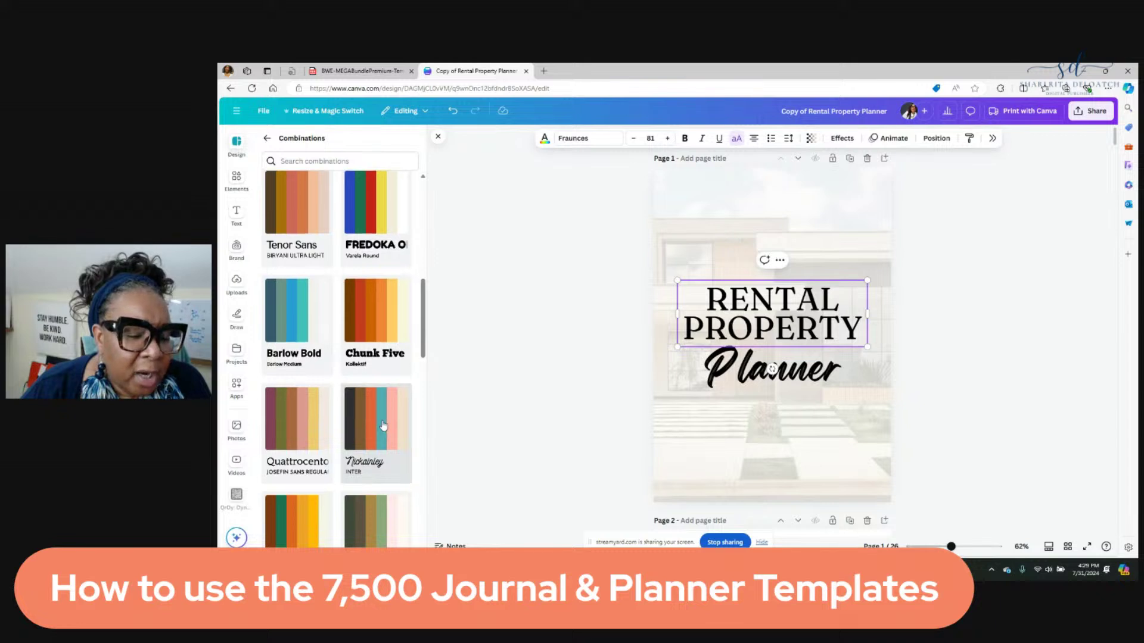
pyautogui.scroll(-3, 384, 426)
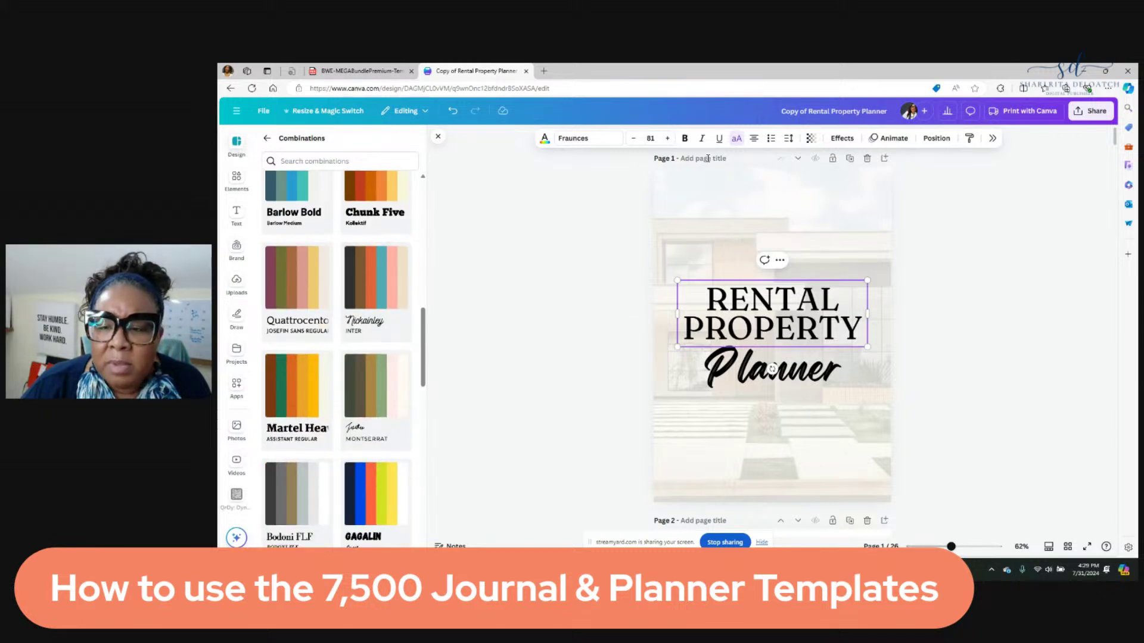
# Step: Rename the design as "Pattie Profitable Planners"
pyautogui.click(811, 111)
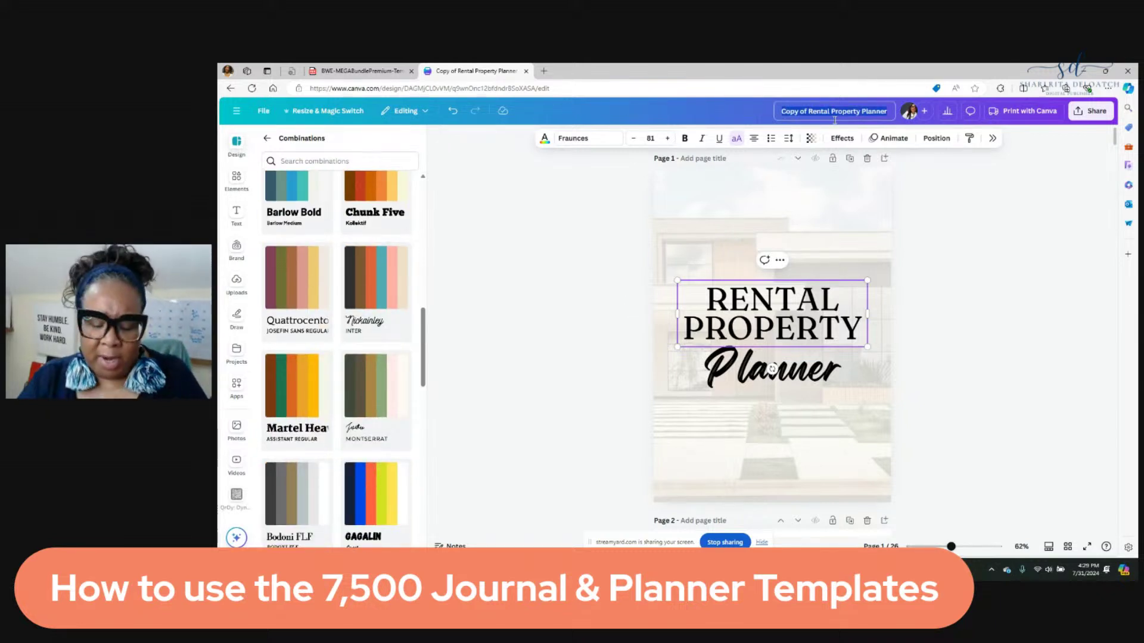
pyautogui.write('P')
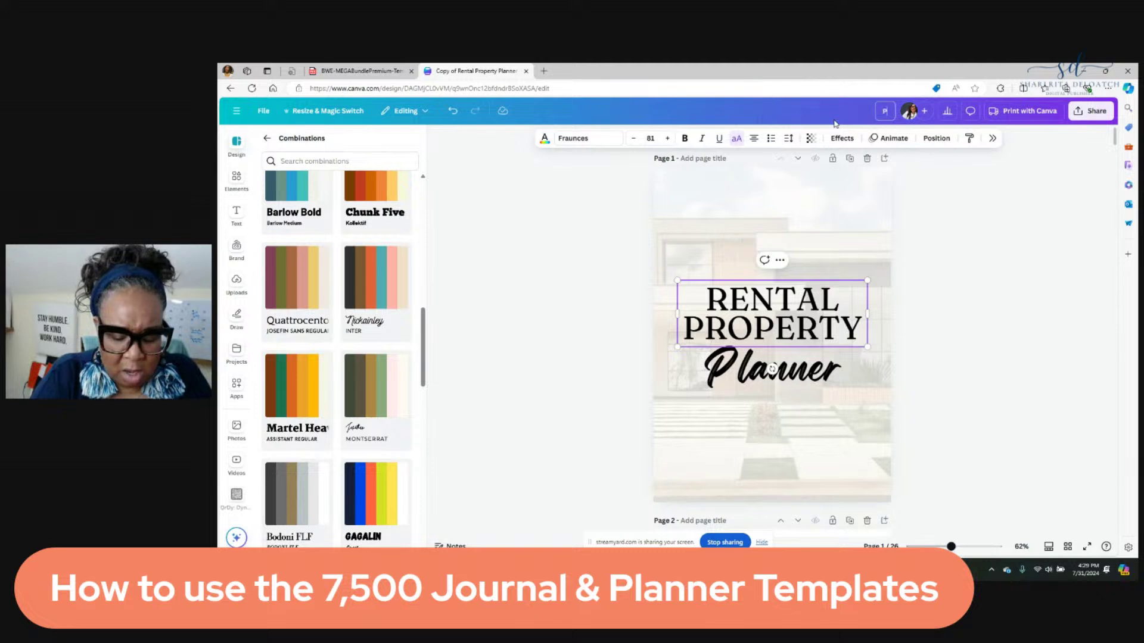
pyautogui.write('attie Pl')
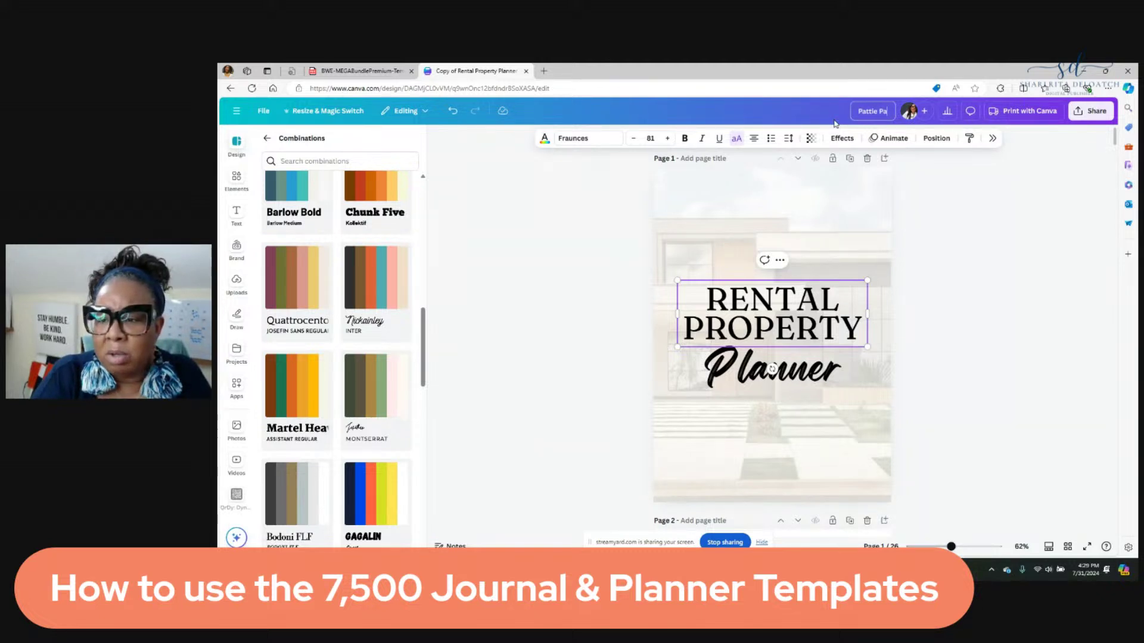
pyautogui.write('og')
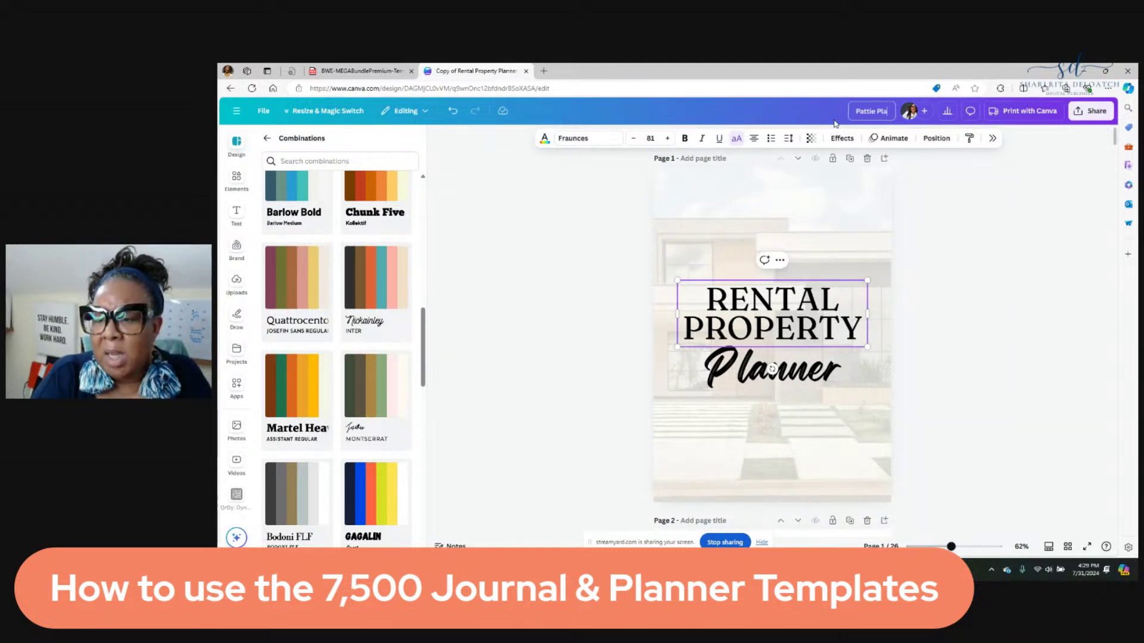
pyautogui.write('fit')
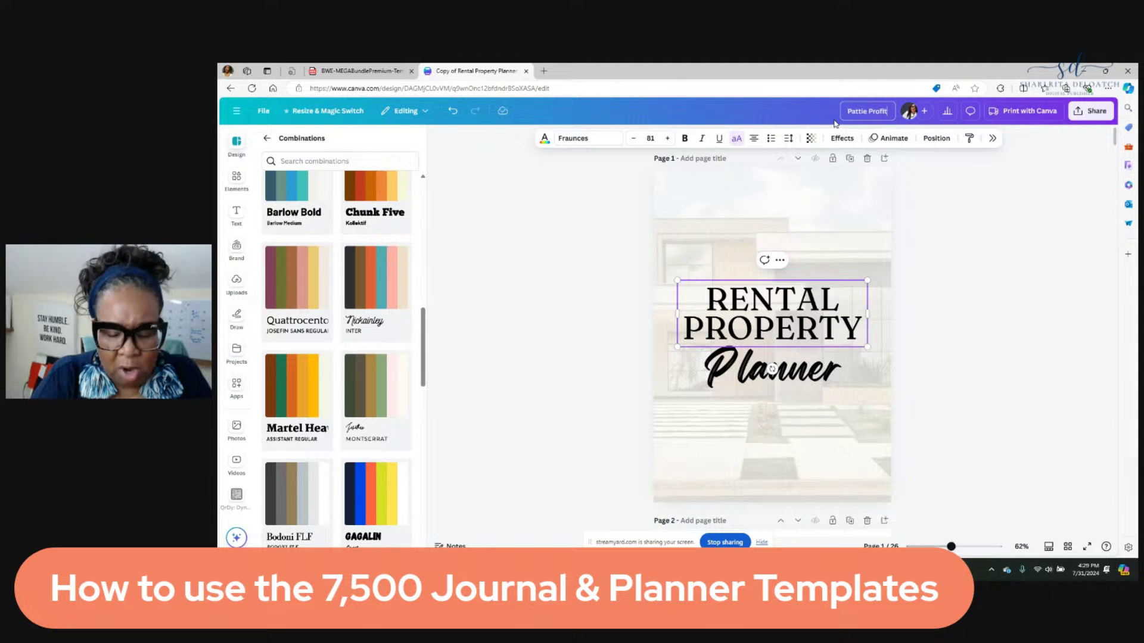
pyautogui.write('able Planner')
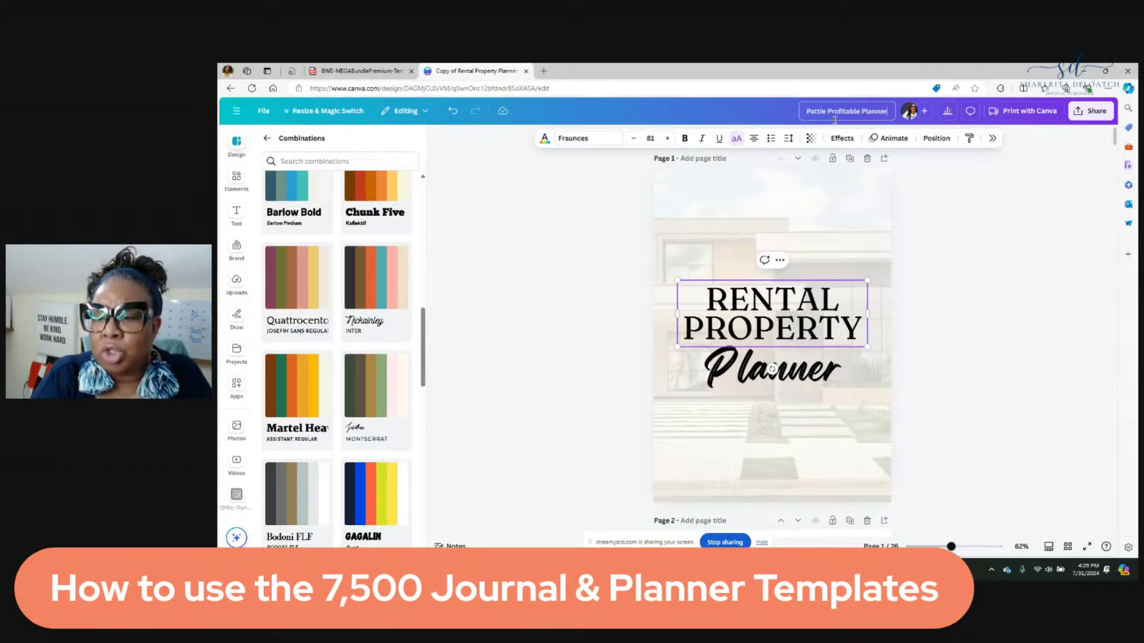
pyautogui.click(1039, 339)
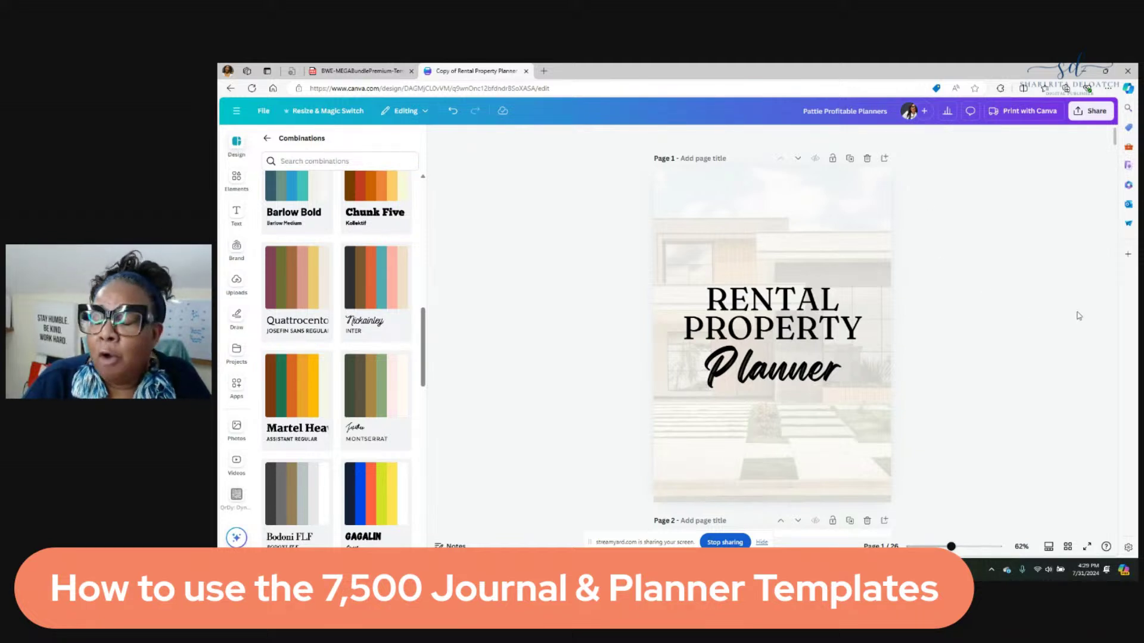
# Step: Look through the remaining color and font combinations down to the end of the list
pyautogui.scroll(-5, 361, 384)
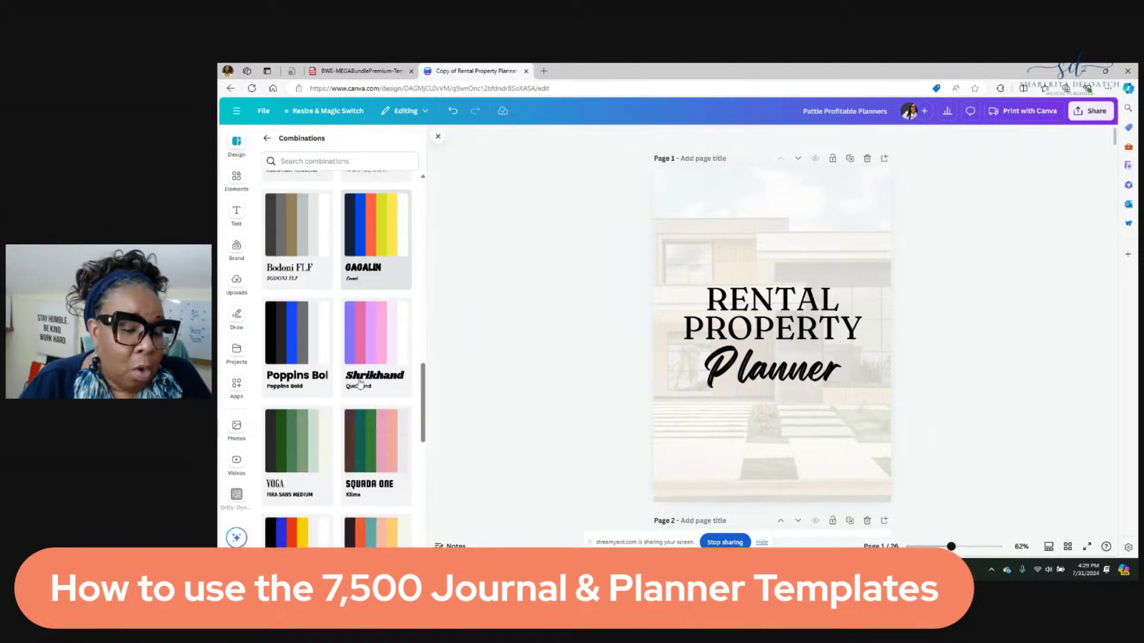
pyautogui.scroll(-9, 360, 384)
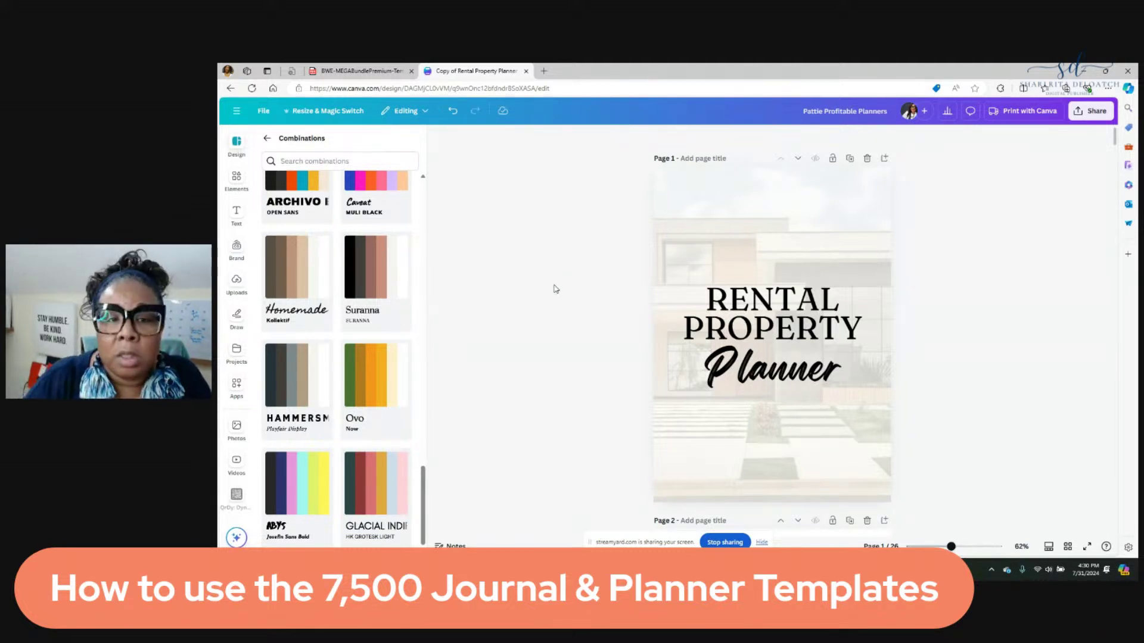
# Step: Open the colorpalettes.net website in a new browser tab
pyautogui.click(544, 72)
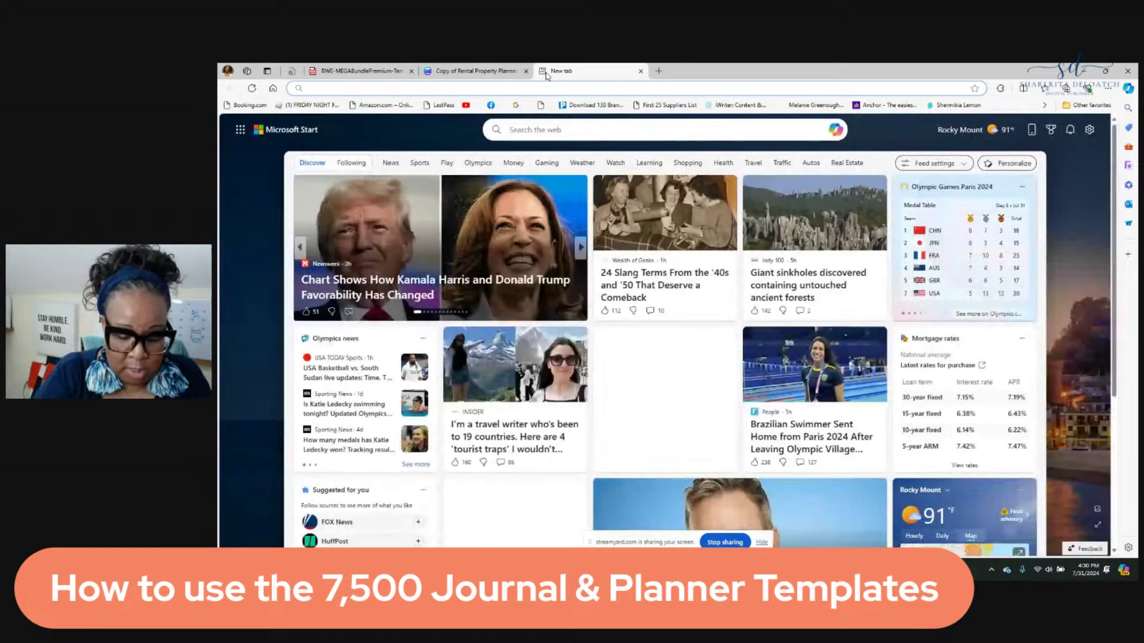
pyautogui.write('colo')
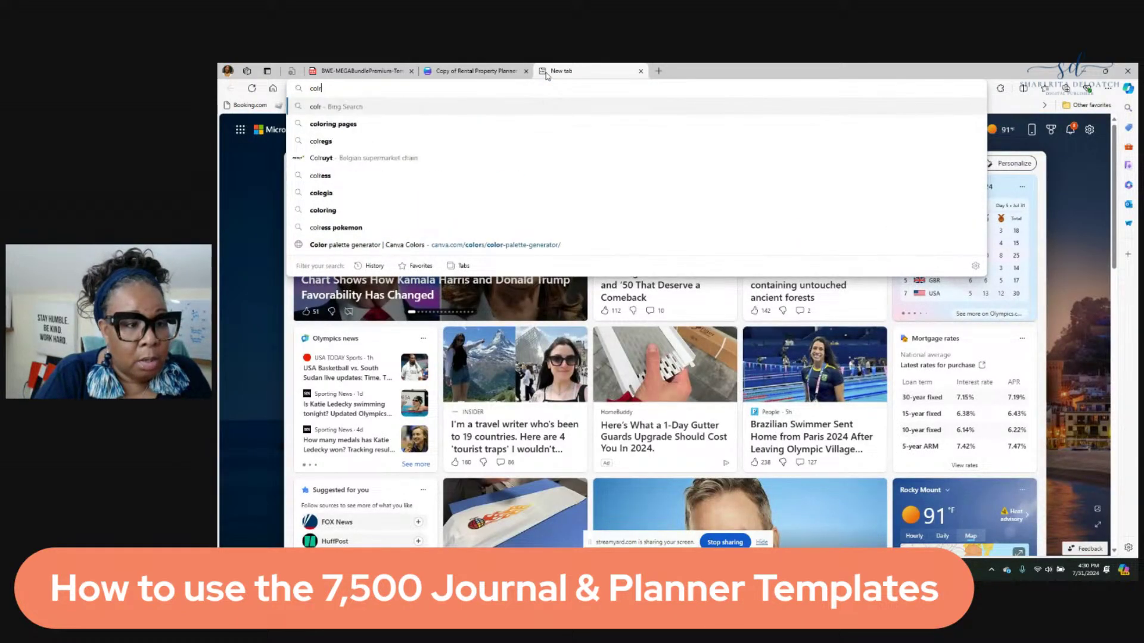
pyautogui.press('Return')
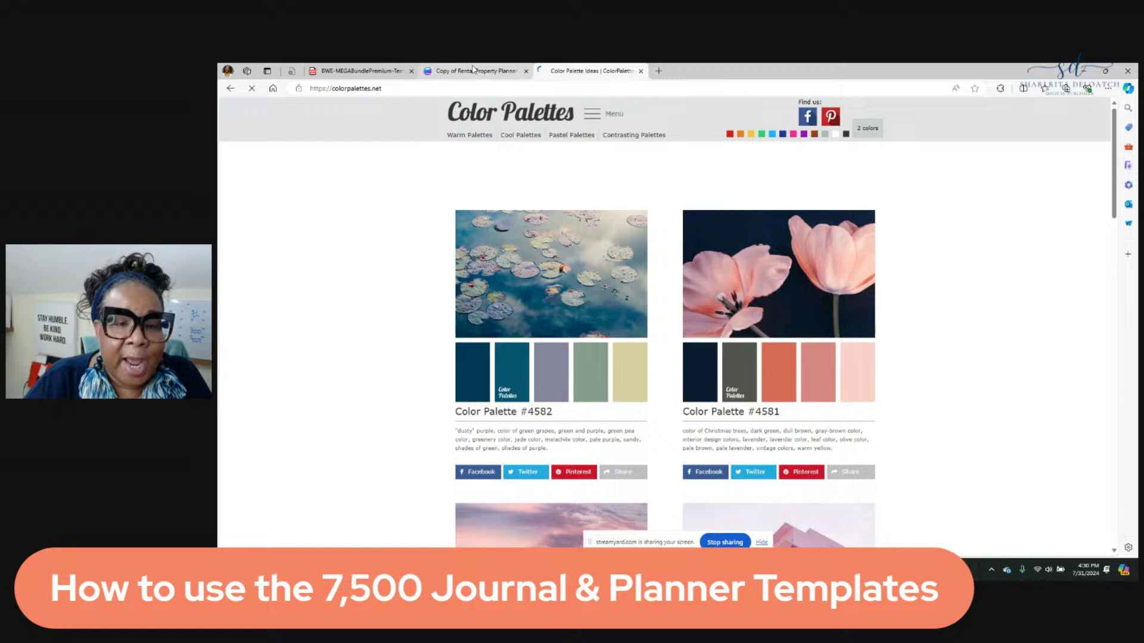
# Step: Browse the sample palettes on the Color Palettes website for color scheme ideas for the planner
pyautogui.click(474, 71)
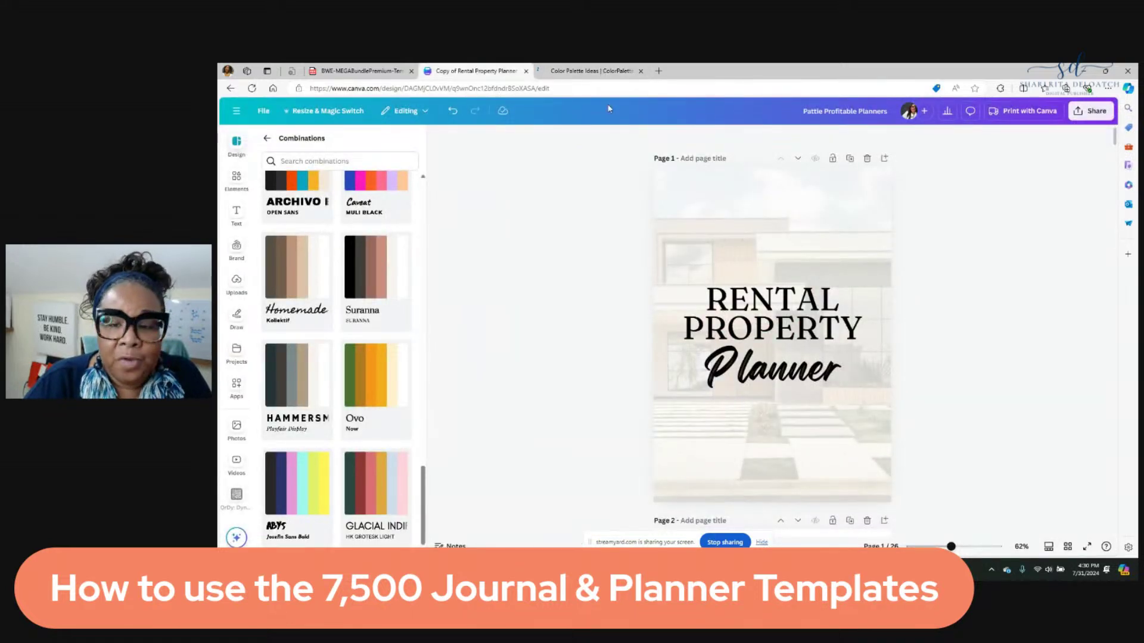
pyautogui.click(590, 70)
pyautogui.scroll(-7, 858, 342)
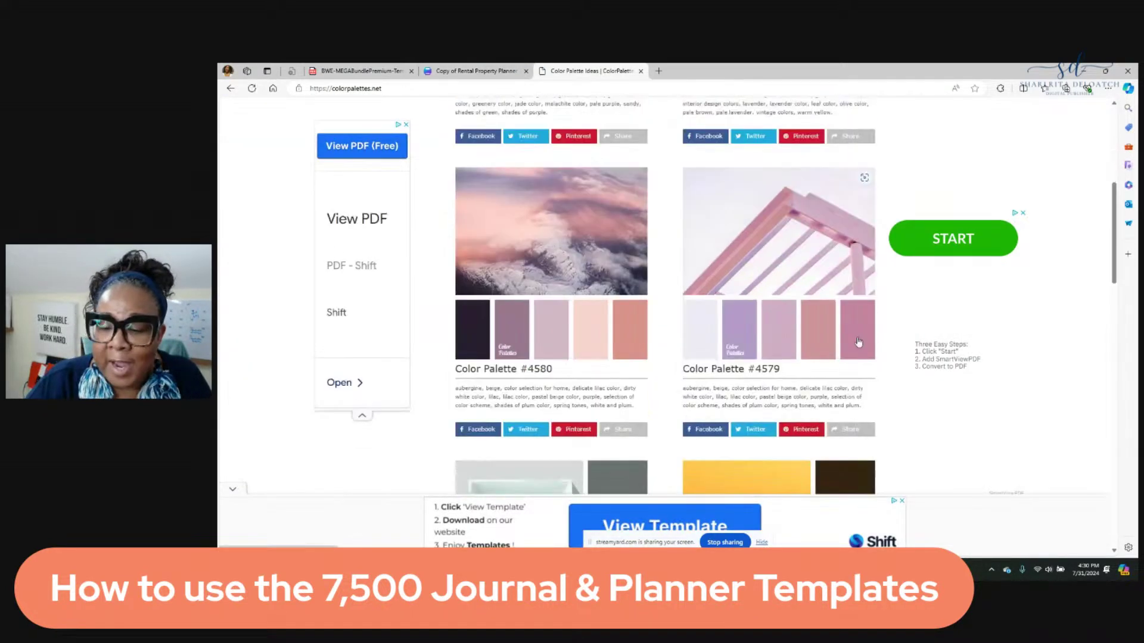
pyautogui.scroll(-3, 931, 418)
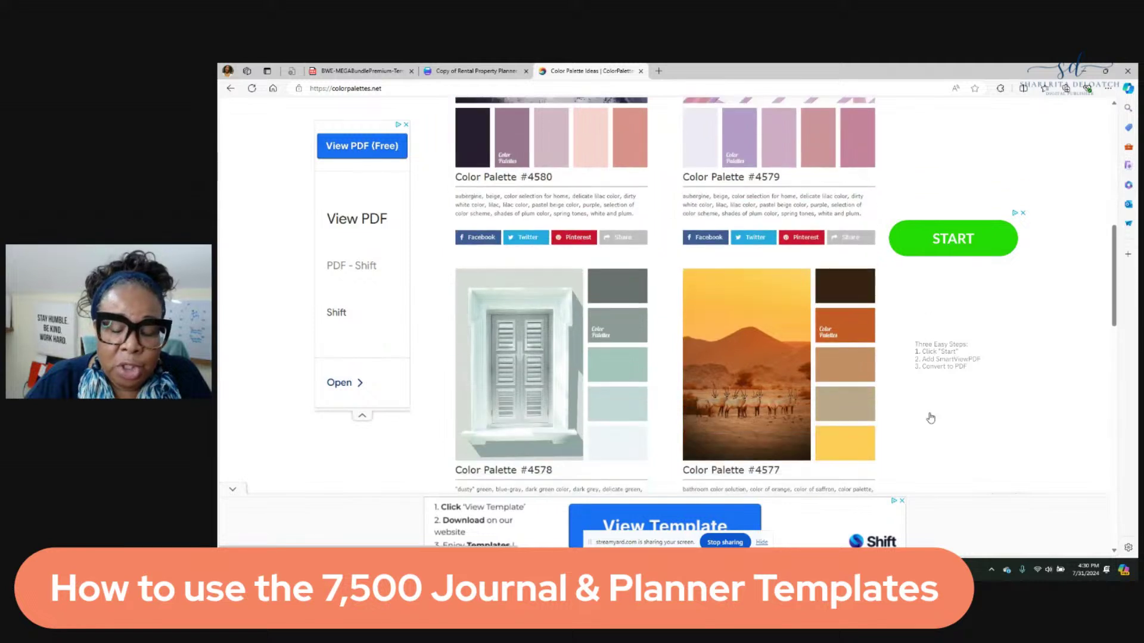
pyautogui.scroll(1, 928, 417)
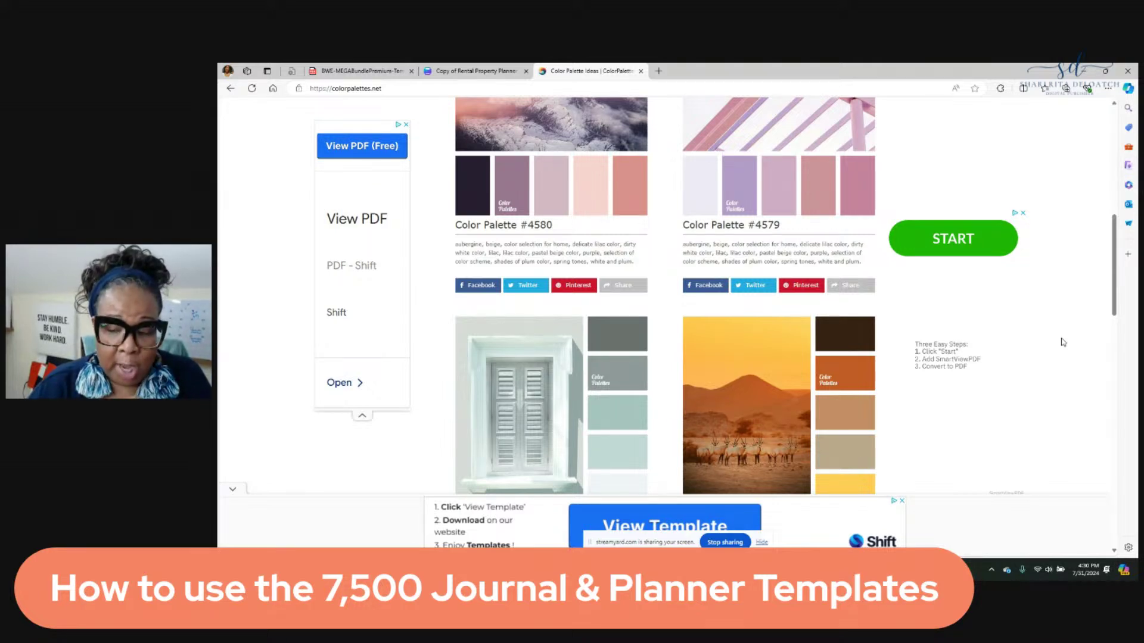
pyautogui.scroll(3, 1063, 343)
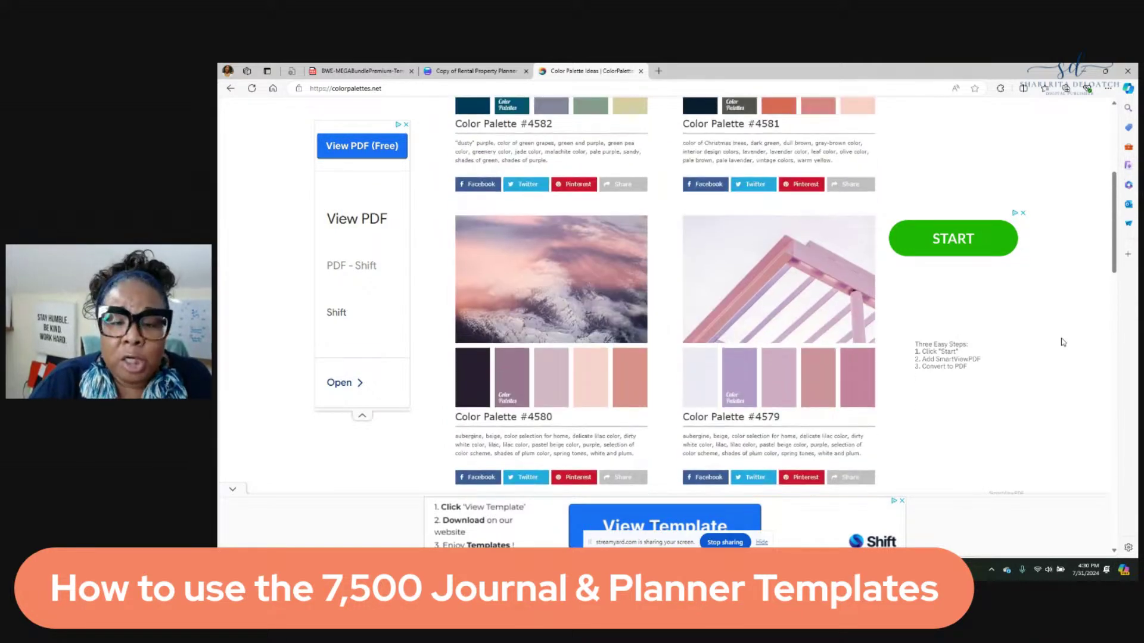
# Step: Open the detail page of Color Palette #4579 and bring its hex color codes into view
pyautogui.scroll(-2, 1063, 349)
pyautogui.scroll(-2, 1064, 352)
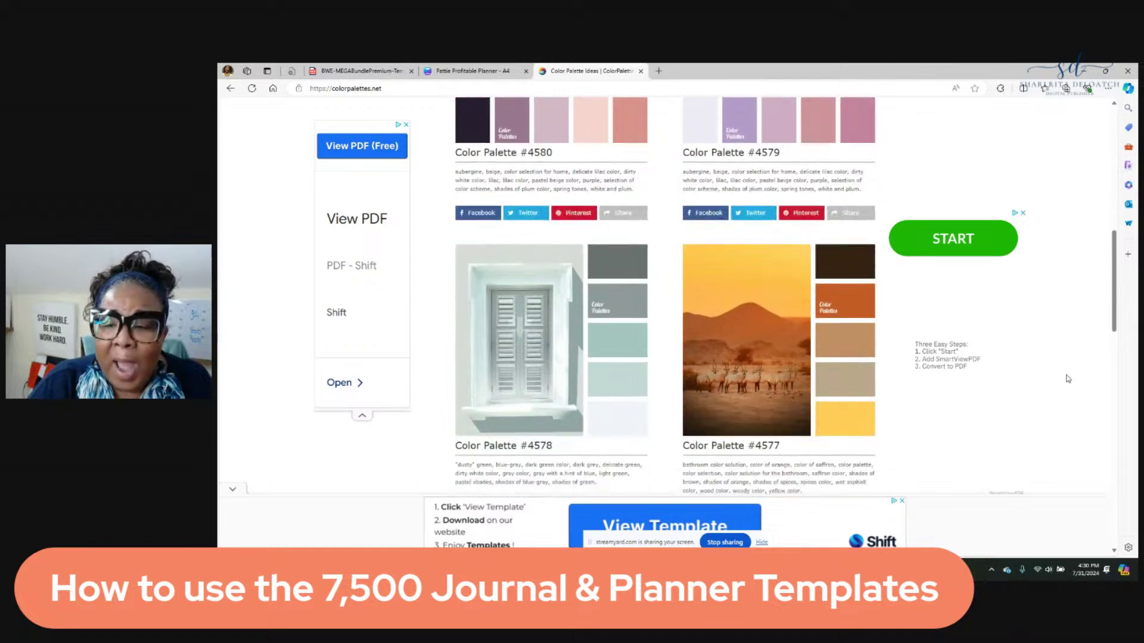
pyautogui.scroll(3, 849, 273)
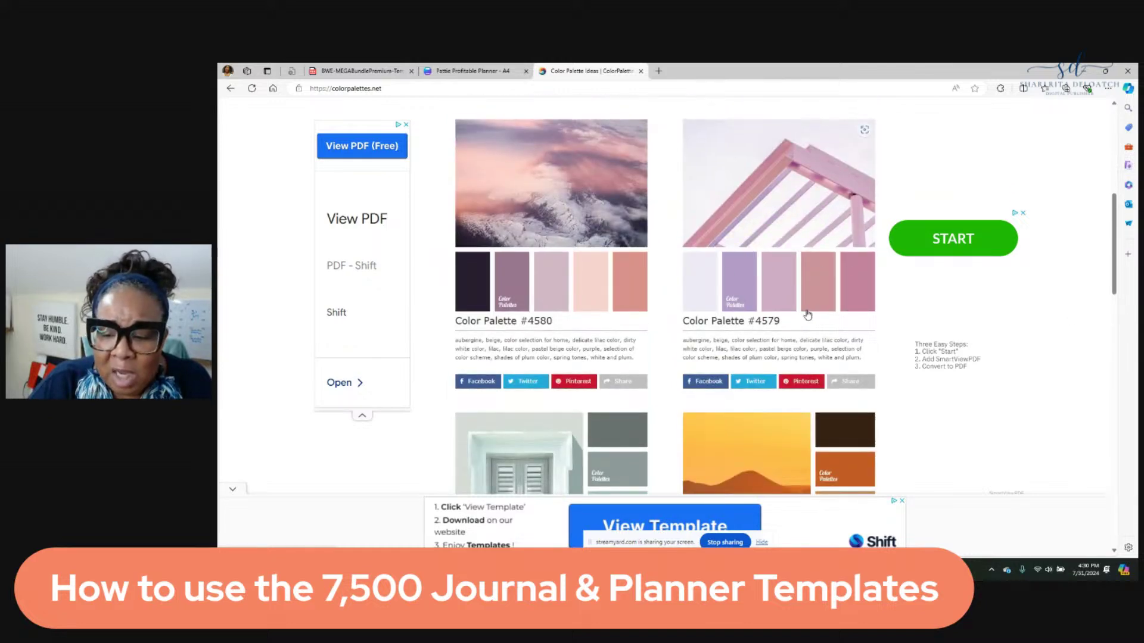
pyautogui.click(865, 129)
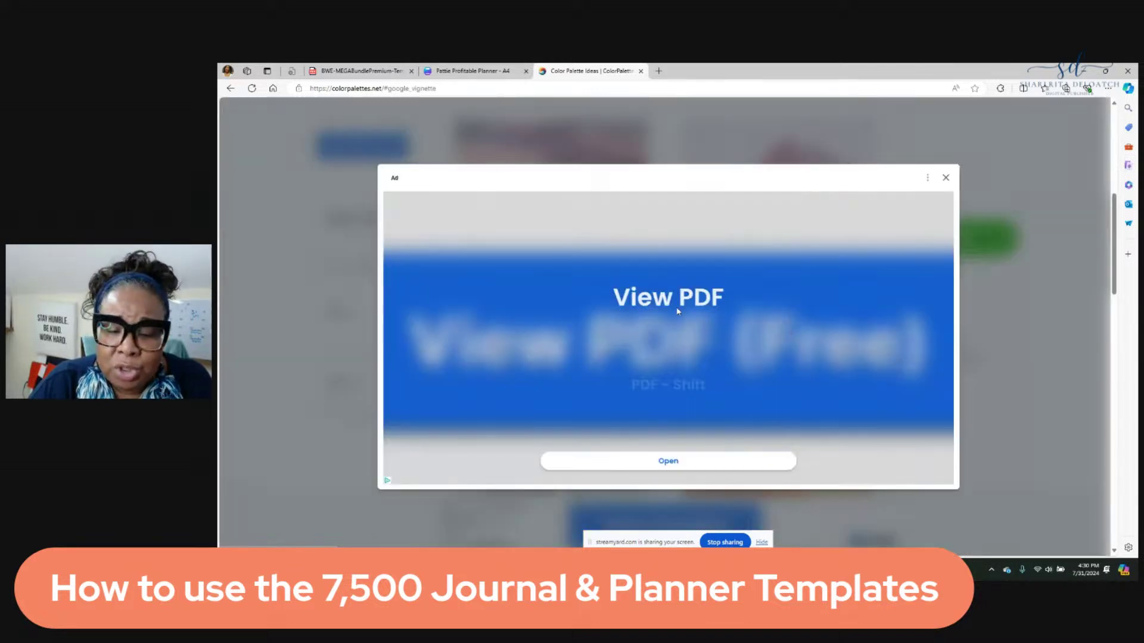
pyautogui.click(946, 179)
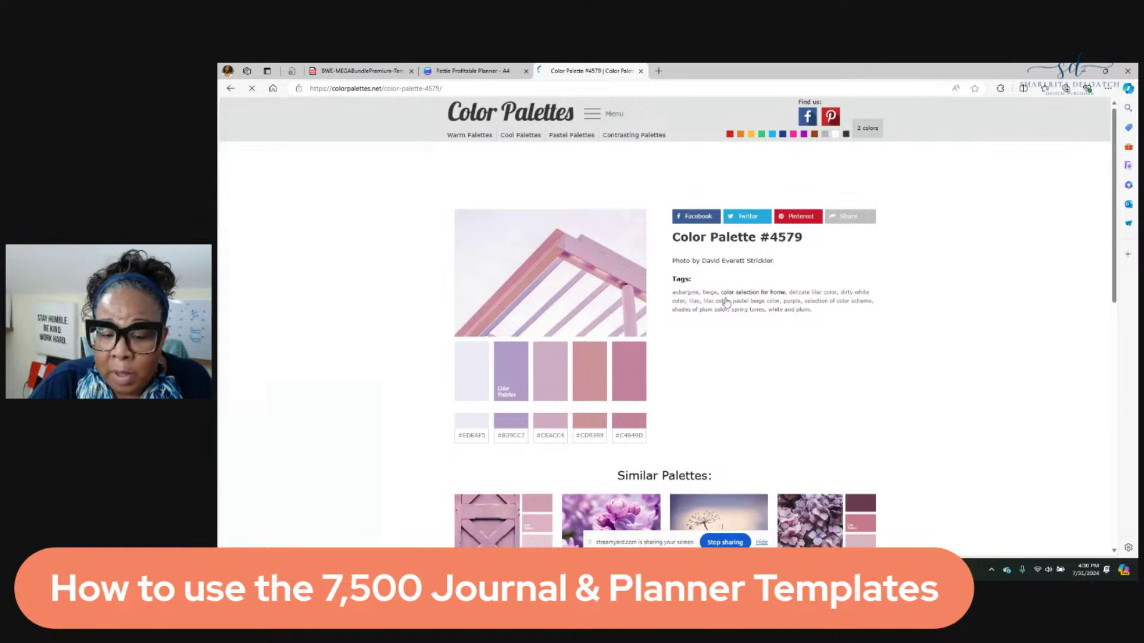
pyautogui.scroll(-1, 730, 307)
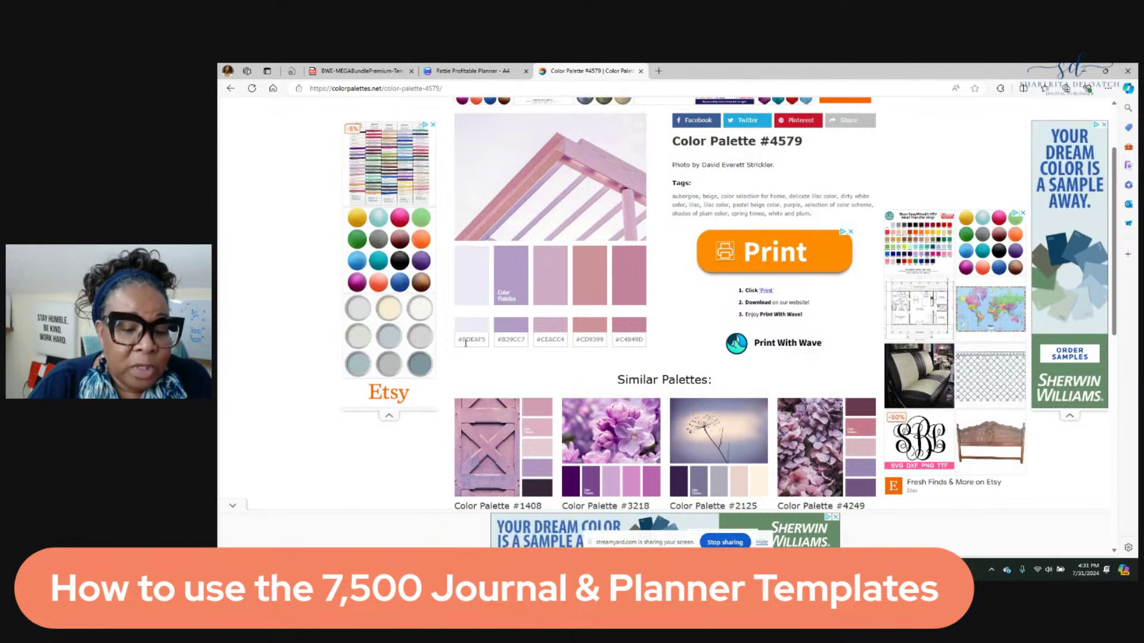
pyautogui.doubleClick(492, 346)
pyautogui.click(464, 341)
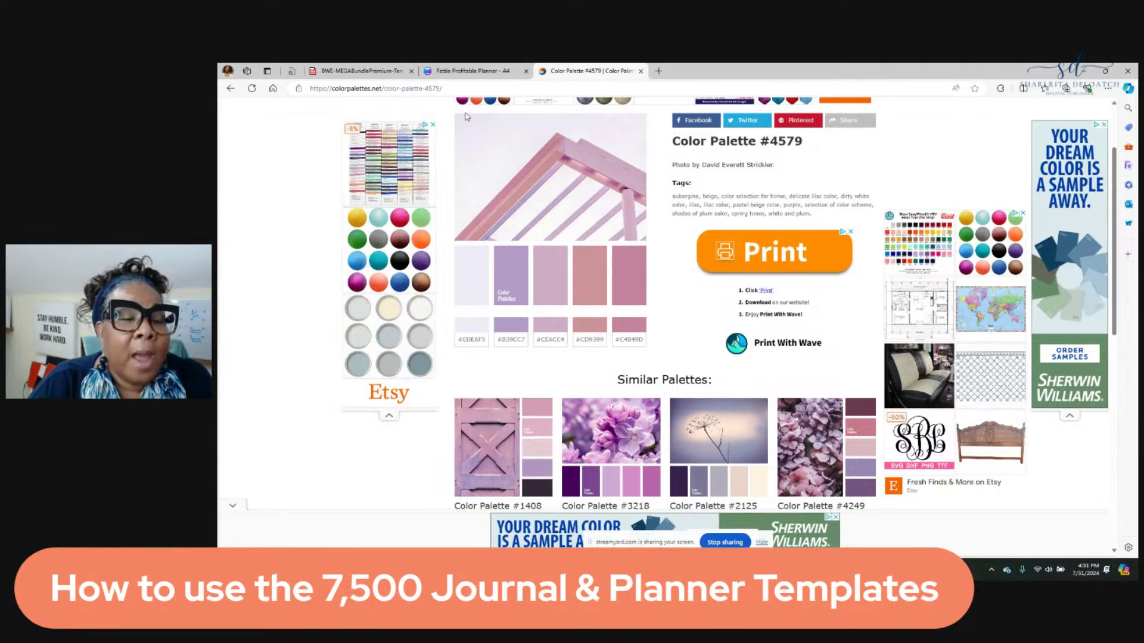
# Step: Switch back to Canva, leave the planner design and open the list of Brand Kits
pyautogui.click(488, 68)
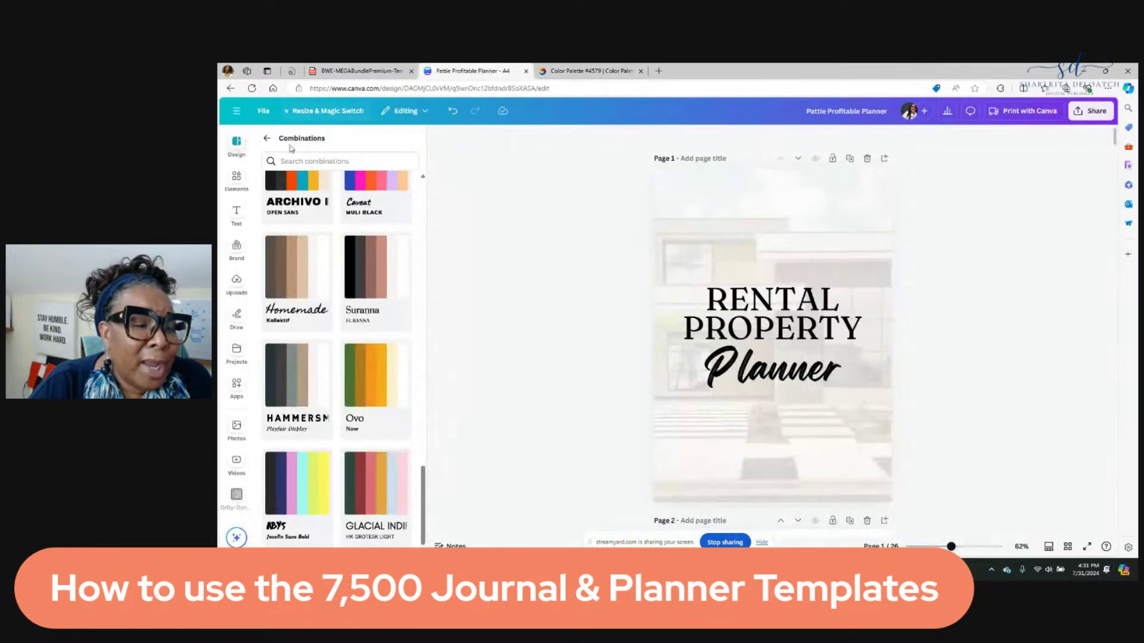
pyautogui.click(238, 112)
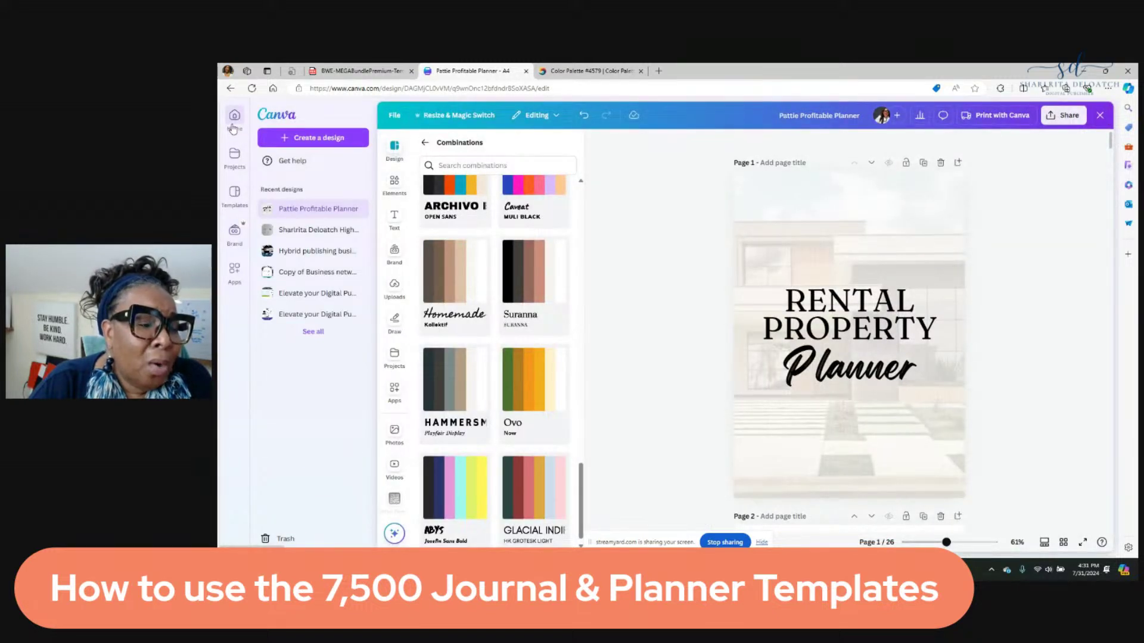
pyautogui.click(234, 232)
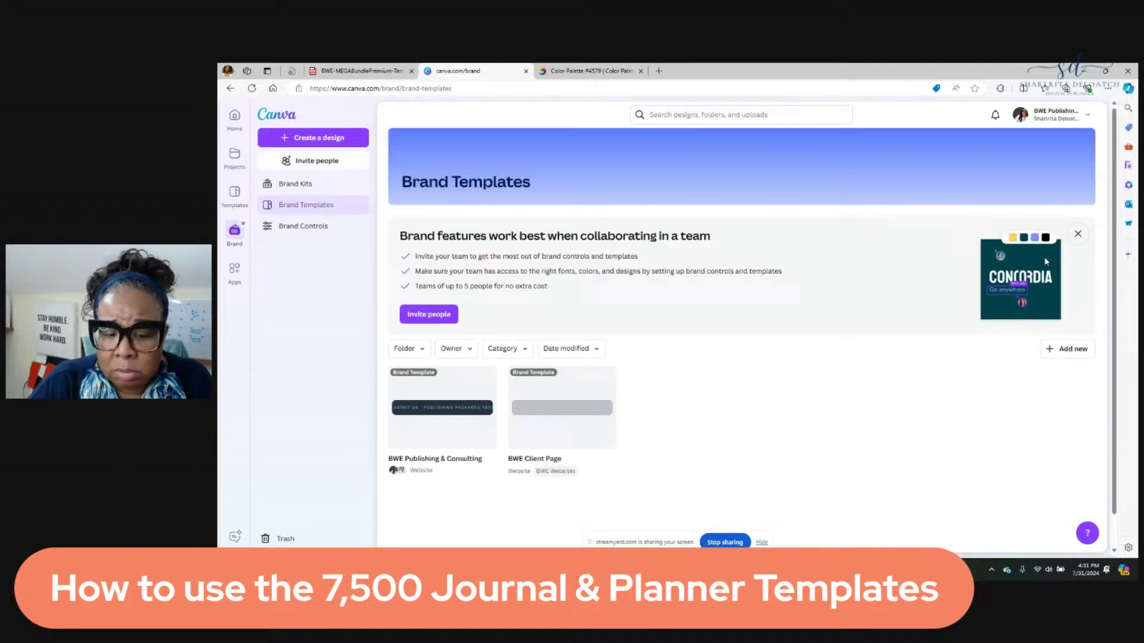
pyautogui.click(1077, 233)
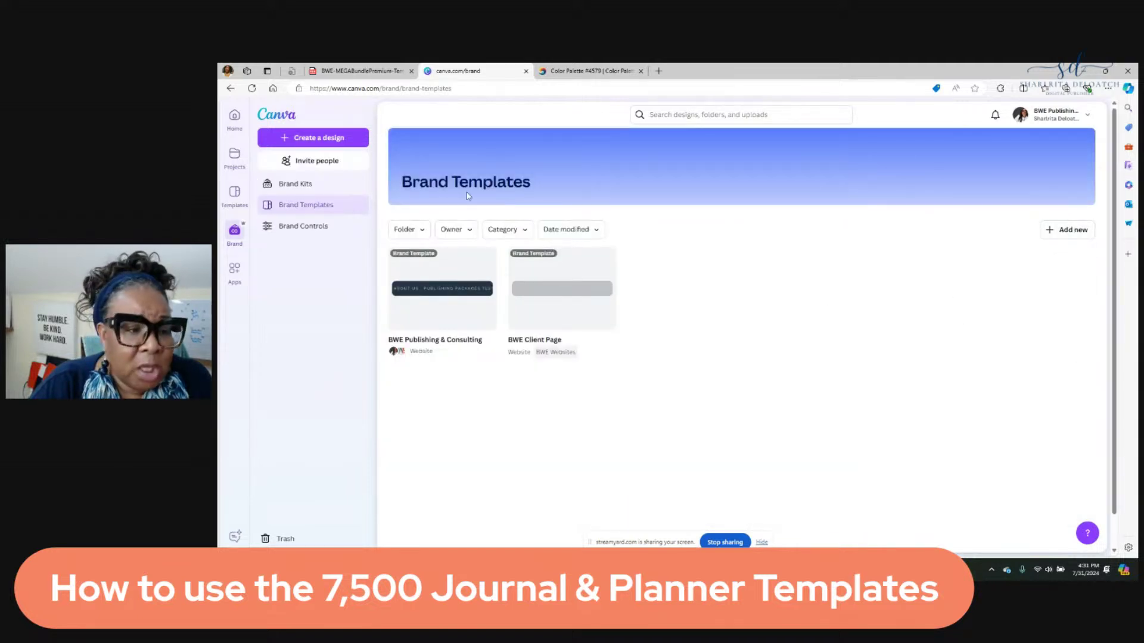
pyautogui.click(297, 184)
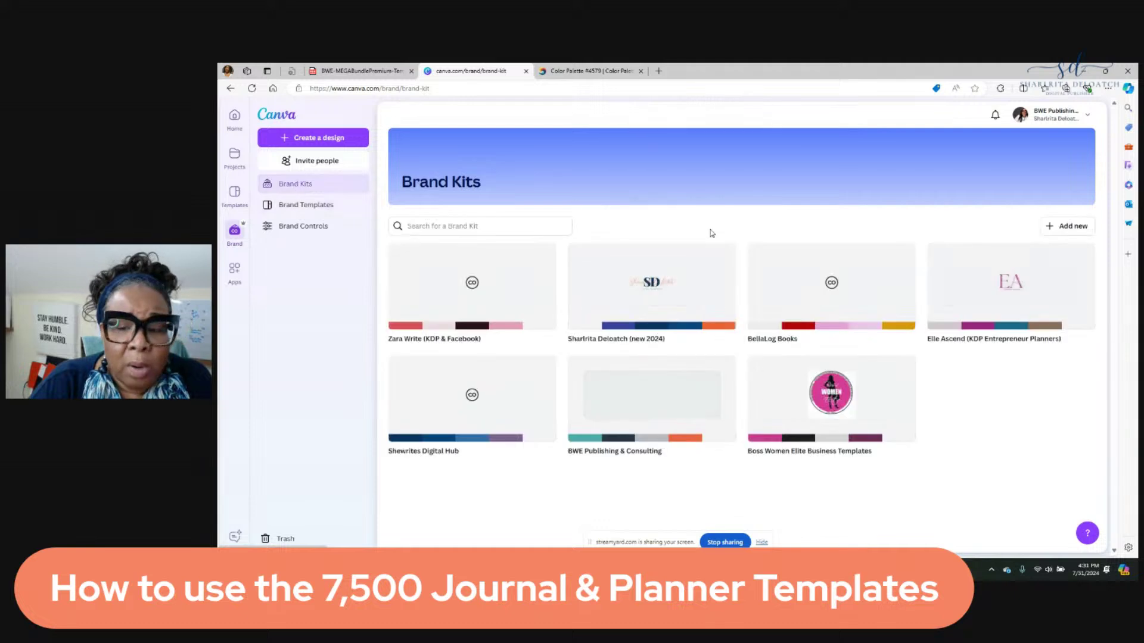
# Step: Create a new Brand Kit named "Pattie Profitable Planners"
pyautogui.click(1065, 226)
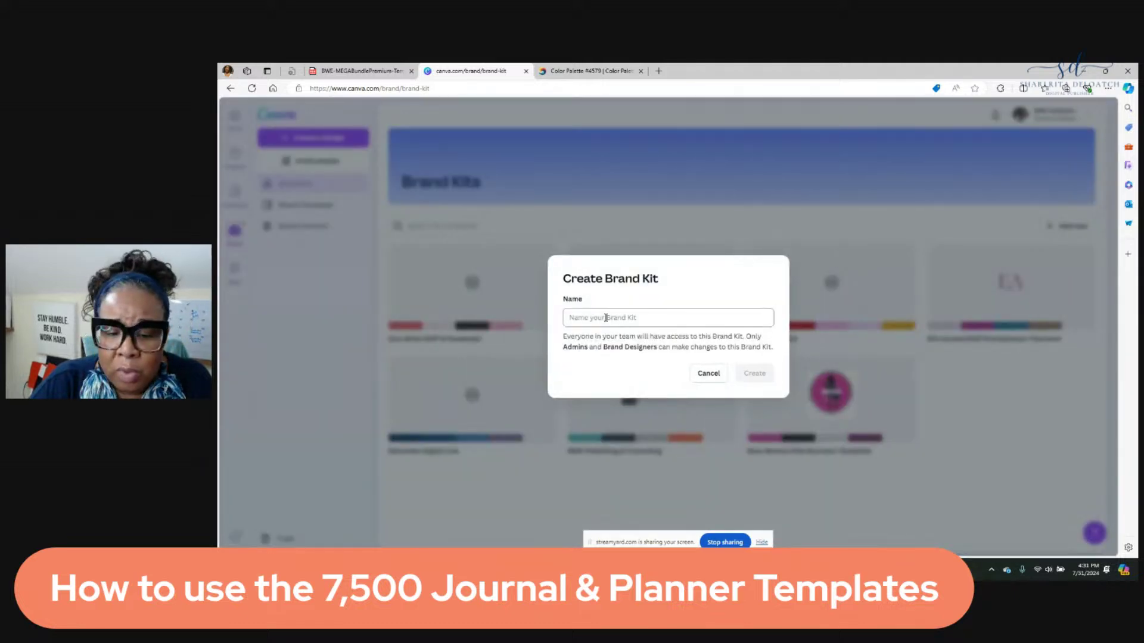
pyautogui.click(606, 318)
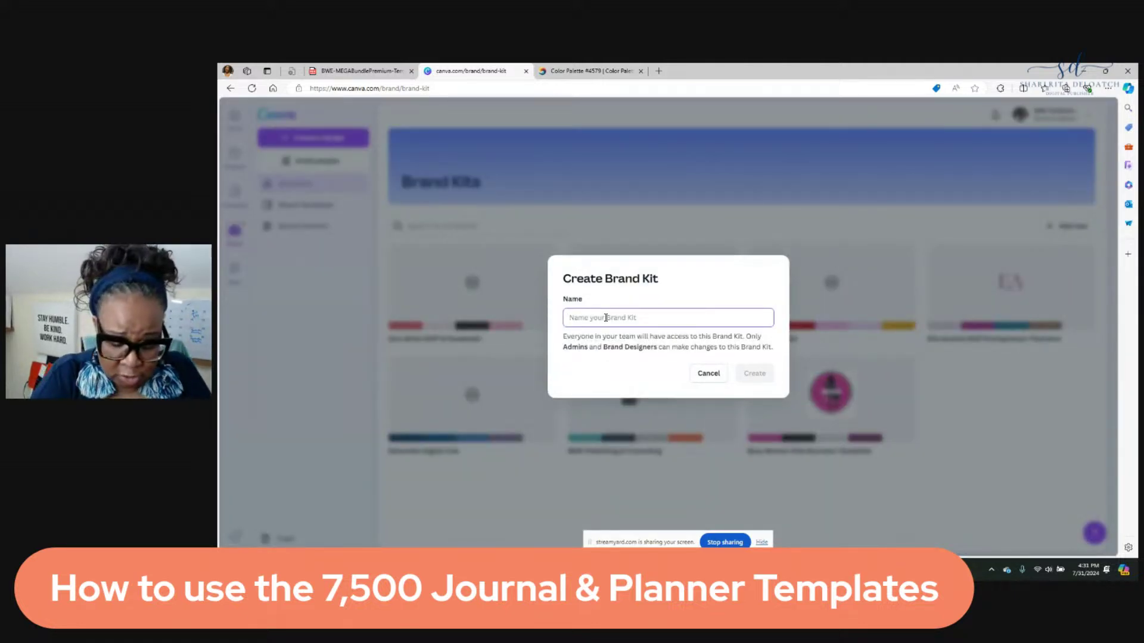
pyautogui.write('Pattie Profitable Planners')
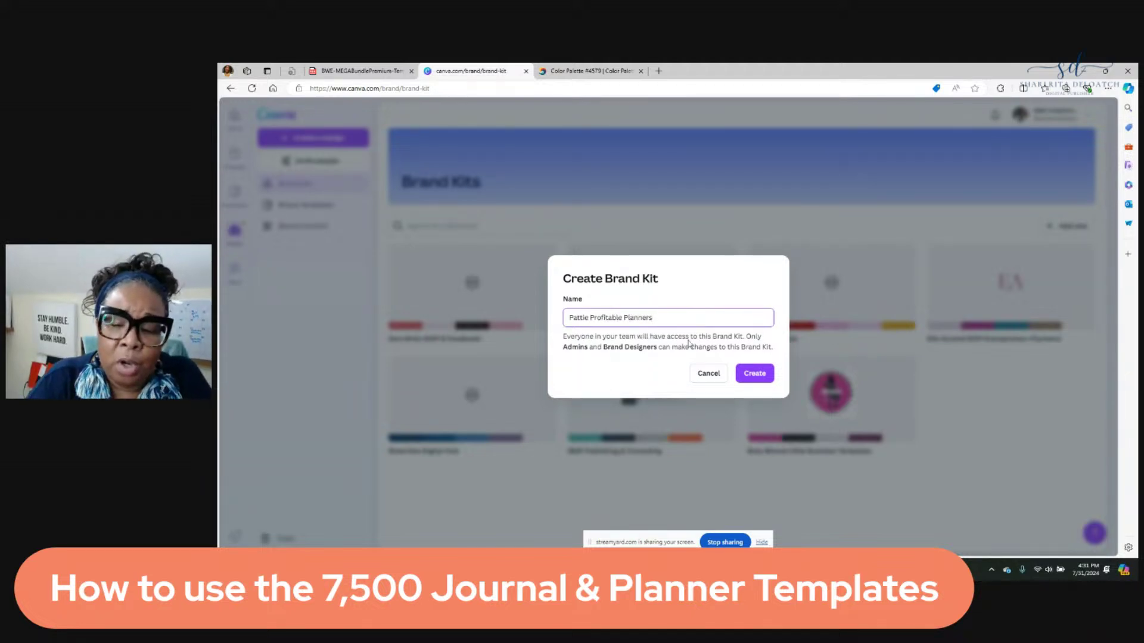
pyautogui.click(754, 373)
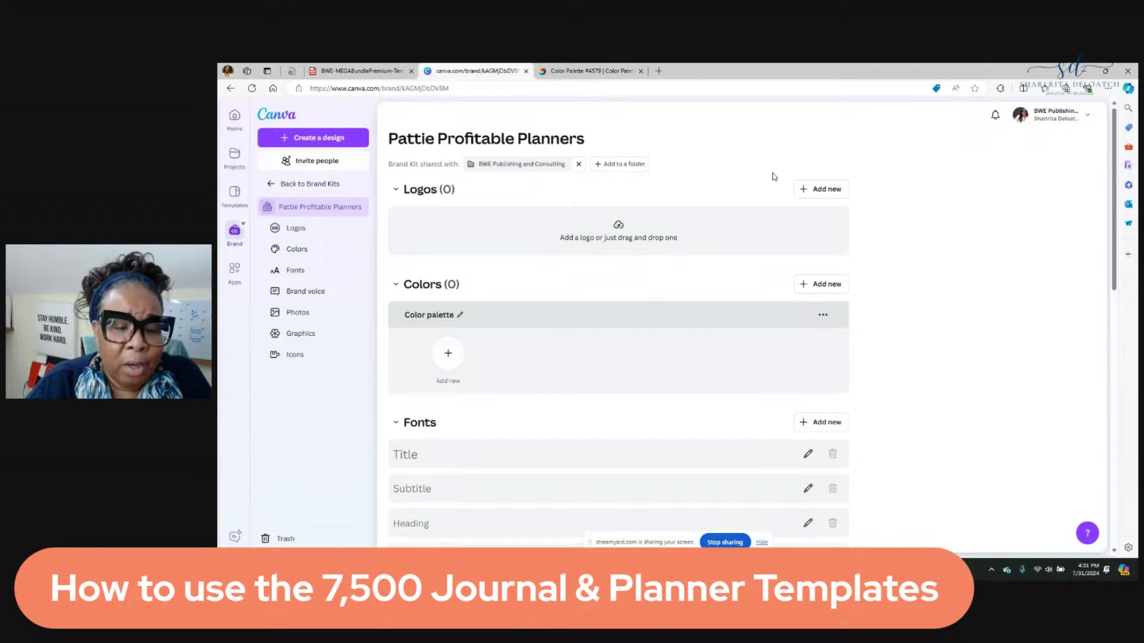
# Step: Add the palette's pale lavender #EDEAF5 as the first brand color, copying its code from the Color Palette #4579 page
pyautogui.click(451, 356)
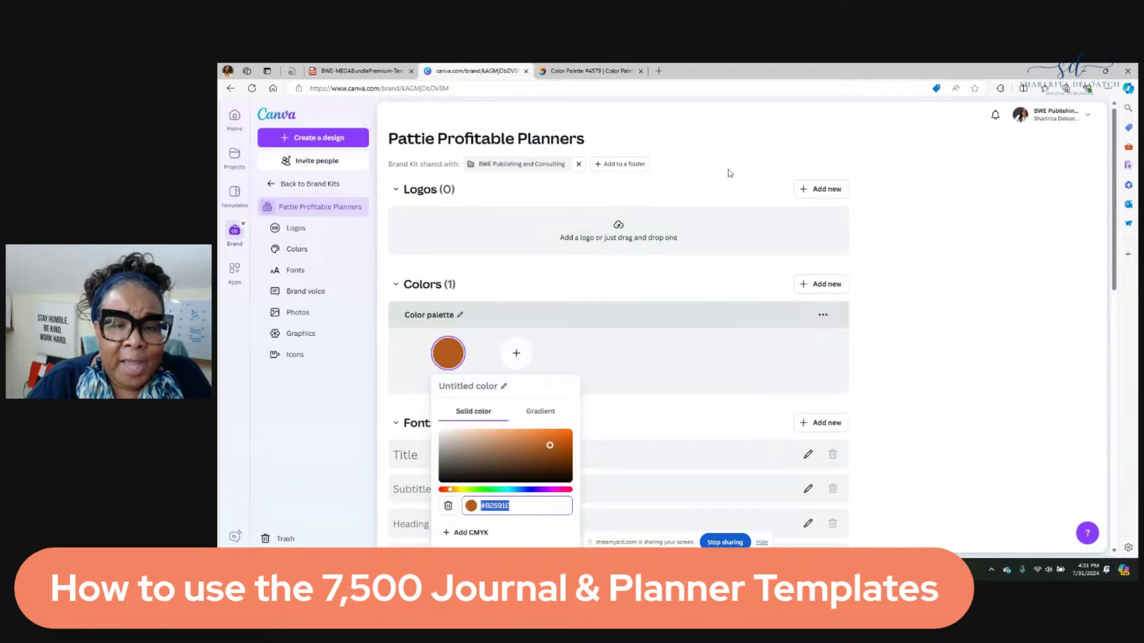
pyautogui.click(594, 71)
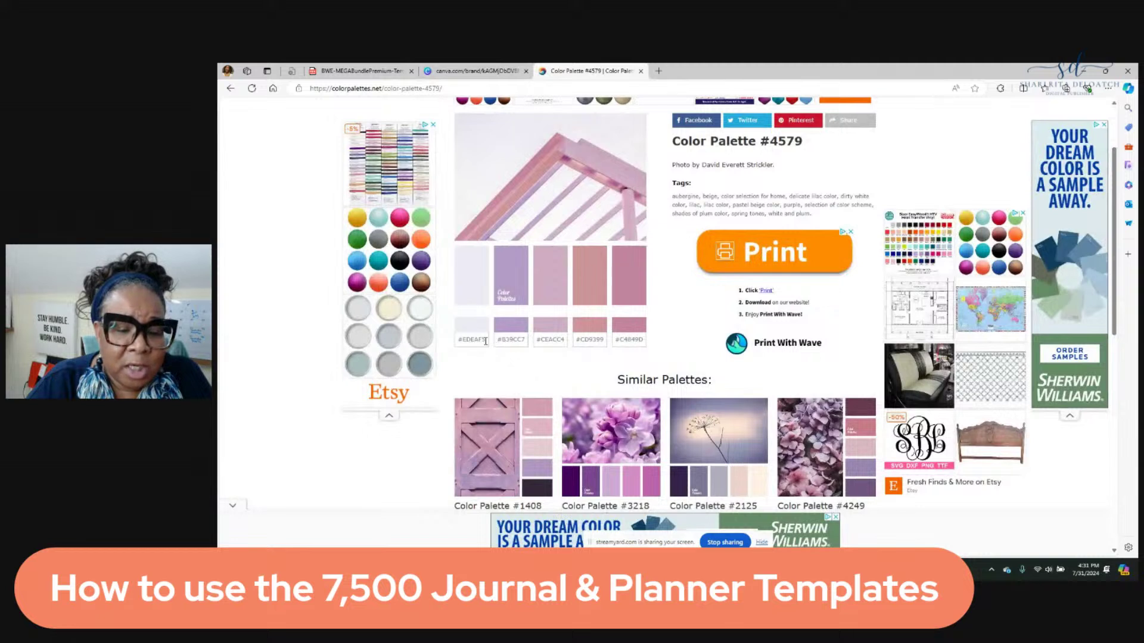
pyautogui.tripleClick(462, 340)
pyautogui.click(480, 342)
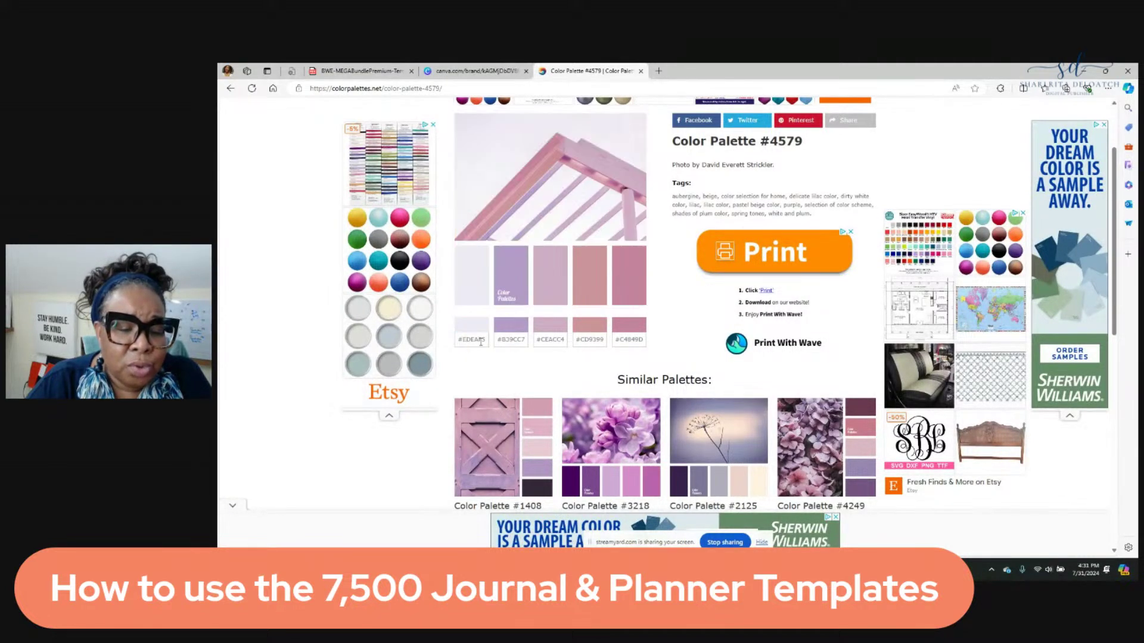
pyautogui.moveTo(487, 346); pyautogui.dragTo(456, 342)
pyautogui.rightClick(466, 339)
pyautogui.click(480, 349)
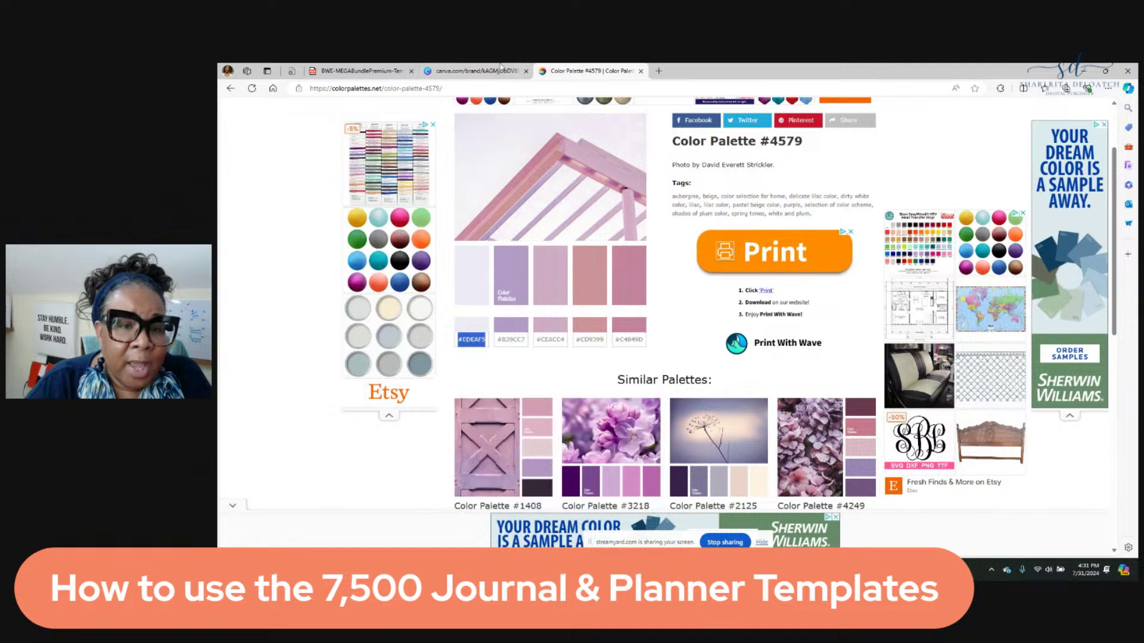
pyautogui.click(484, 72)
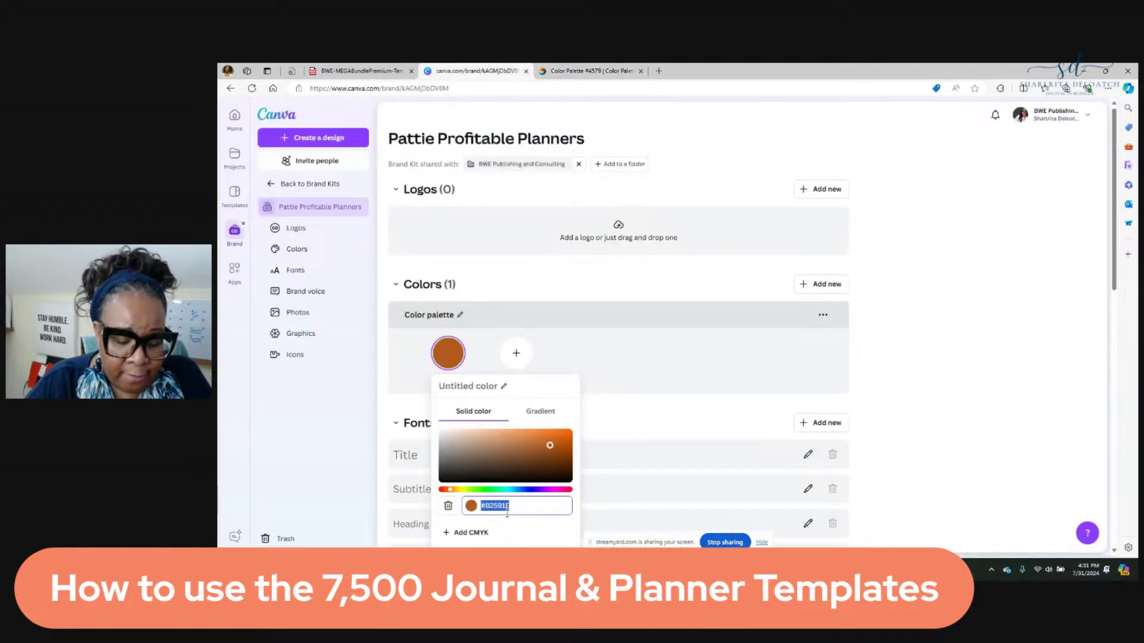
pyautogui.hotkey('ctrl', 'v')
pyautogui.click(672, 326)
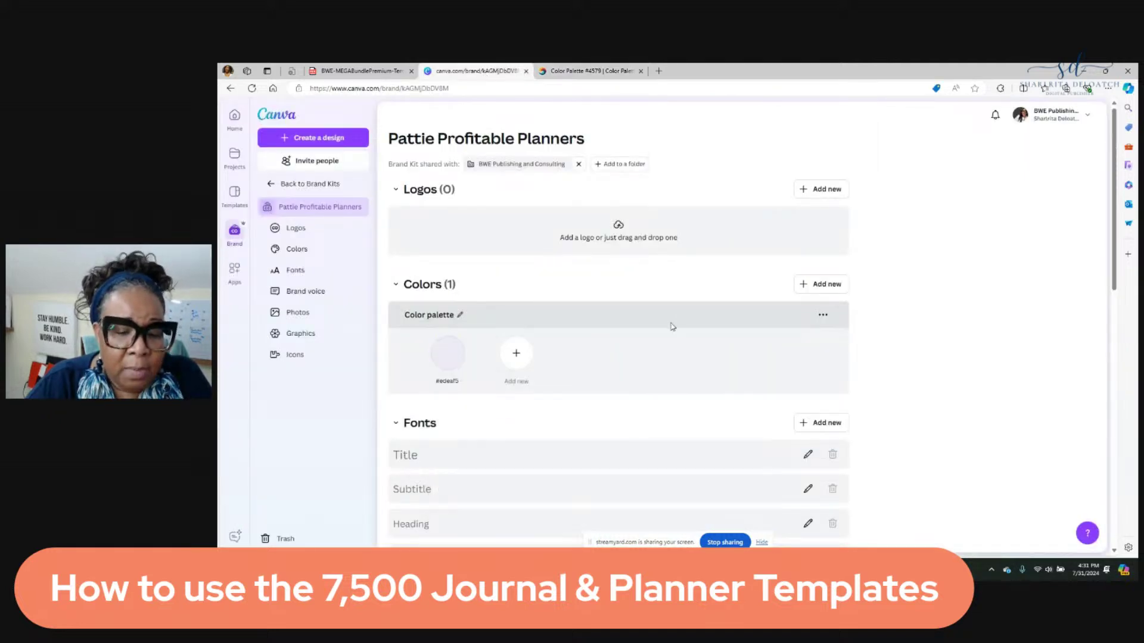
# Step: Add the palette's purple #B39CC7 as the second brand color, copying its code from the Color Palettes website
pyautogui.click(515, 354)
pyautogui.click(587, 71)
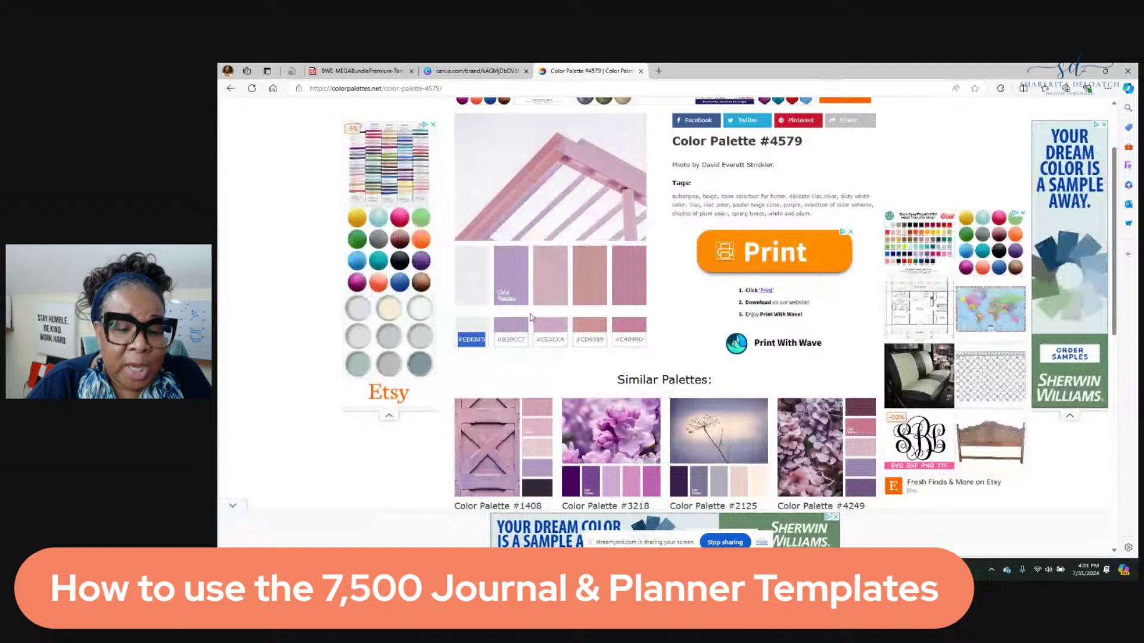
pyautogui.moveTo(525, 338); pyautogui.dragTo(496, 339)
pyautogui.rightClick(531, 345)
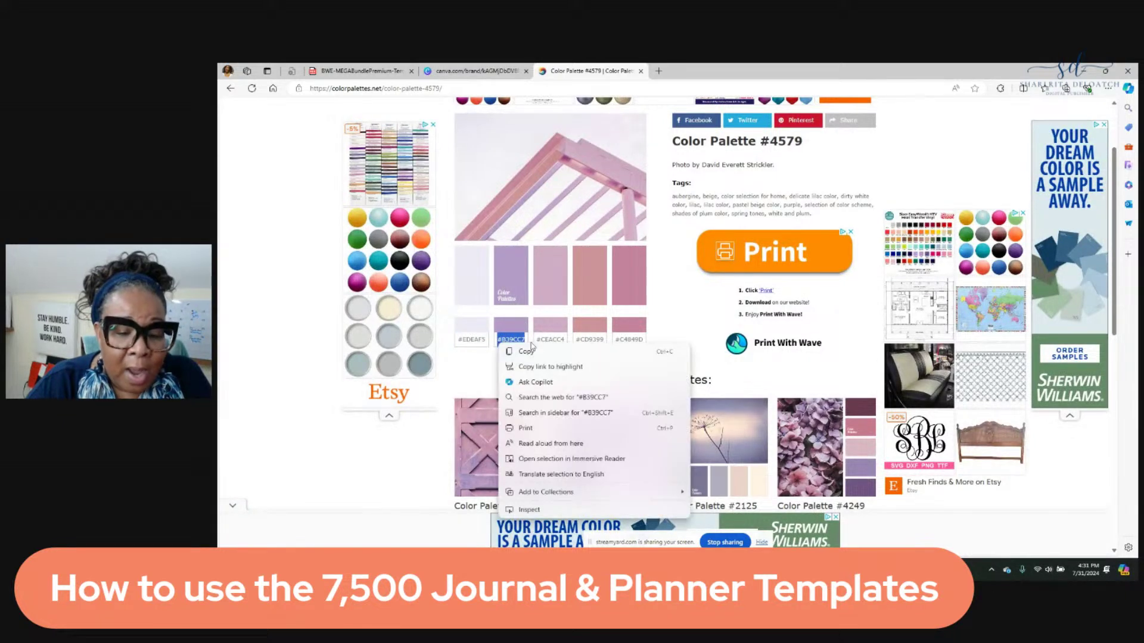
pyautogui.click(527, 351)
pyautogui.click(471, 71)
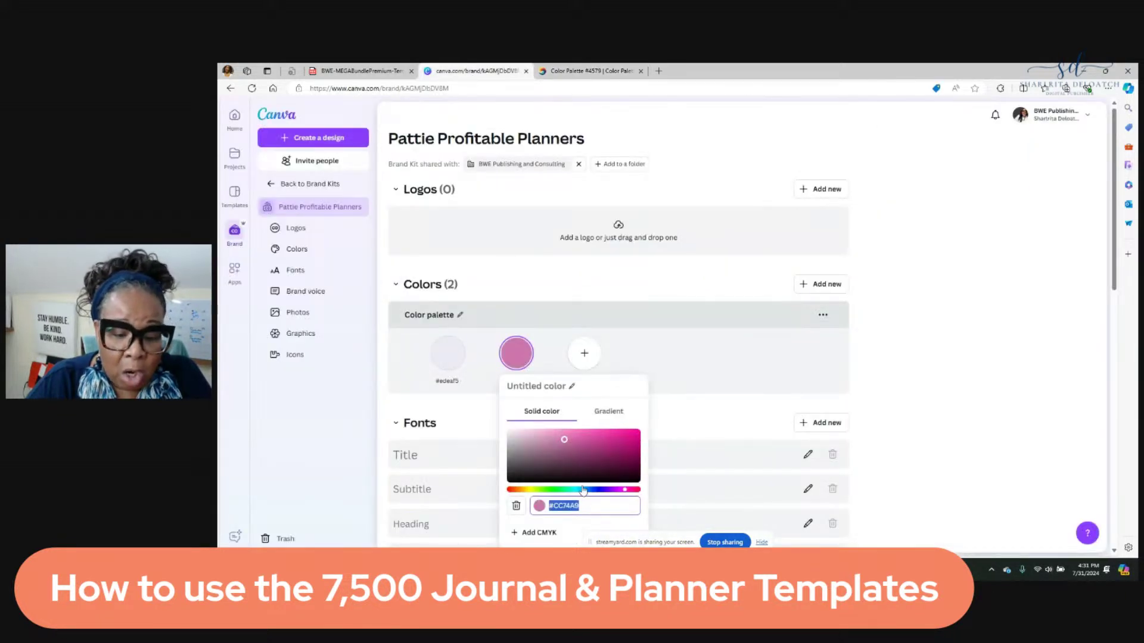
pyautogui.hotkey('ctrl', 'v')
pyautogui.click(659, 345)
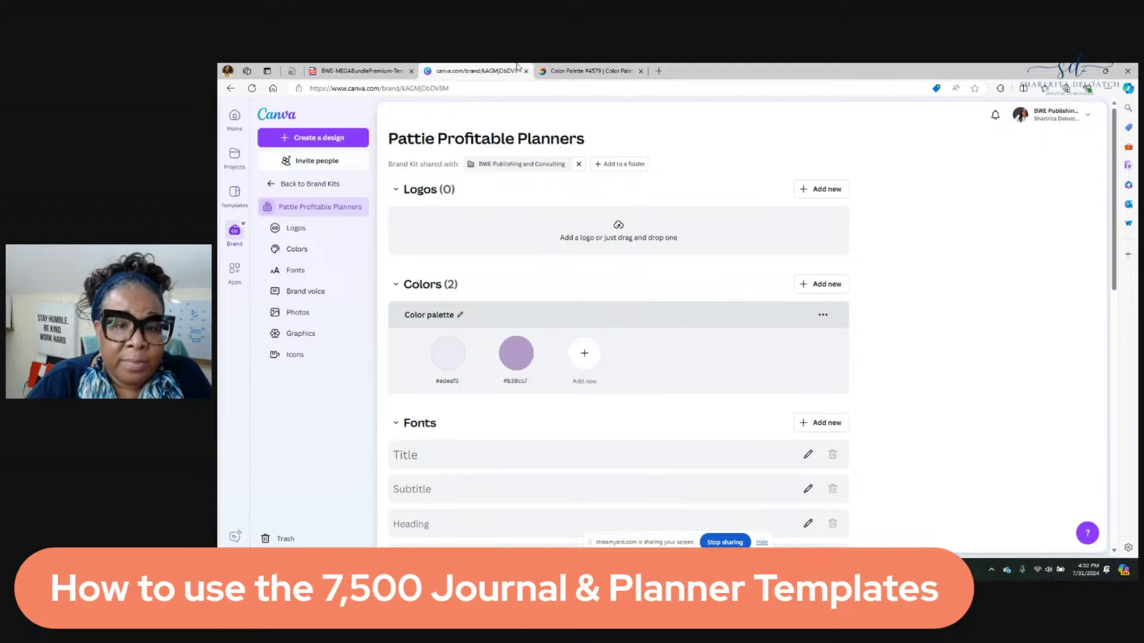
# Step: Copy the mauve code #CEACC4 from the Color Palettes website and add it as the third brand color
pyautogui.click(579, 69)
pyautogui.moveTo(565, 342); pyautogui.dragTo(537, 348)
pyautogui.rightClick(542, 344)
pyautogui.click(574, 356)
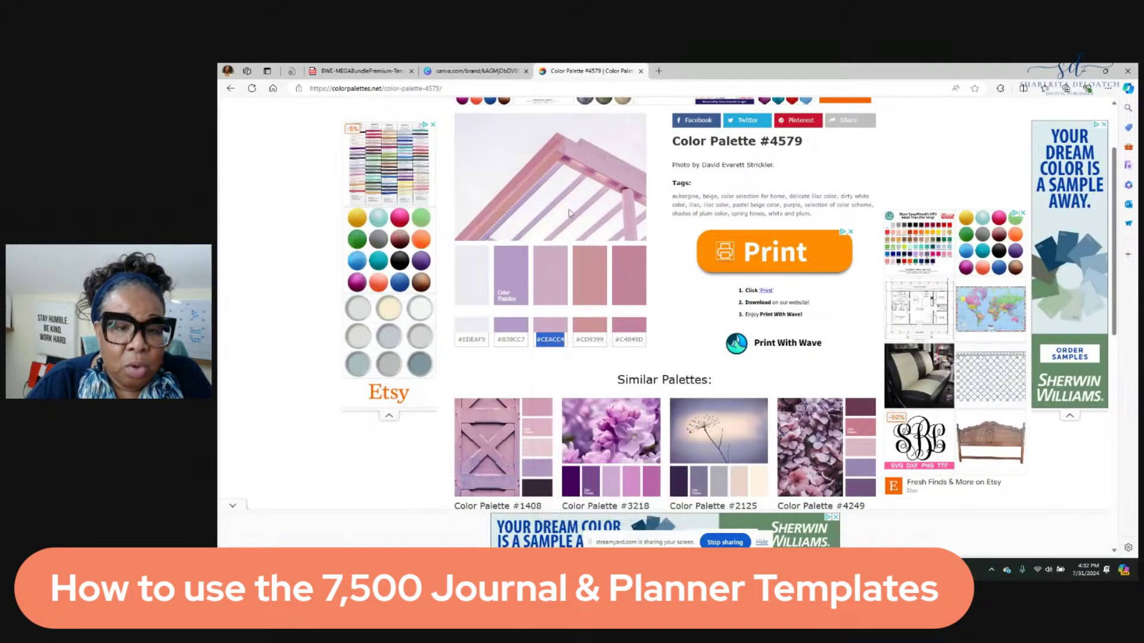
pyautogui.click(496, 70)
pyautogui.click(585, 352)
pyautogui.click(638, 505)
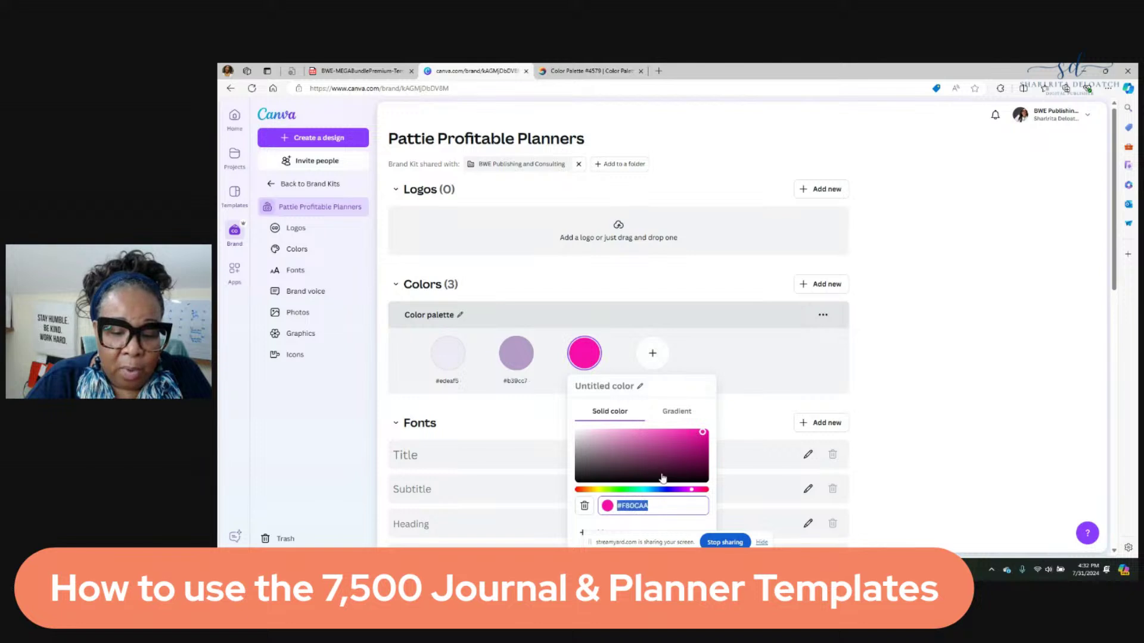
pyautogui.hotkey('ctrl', 'v')
pyautogui.press('Return')
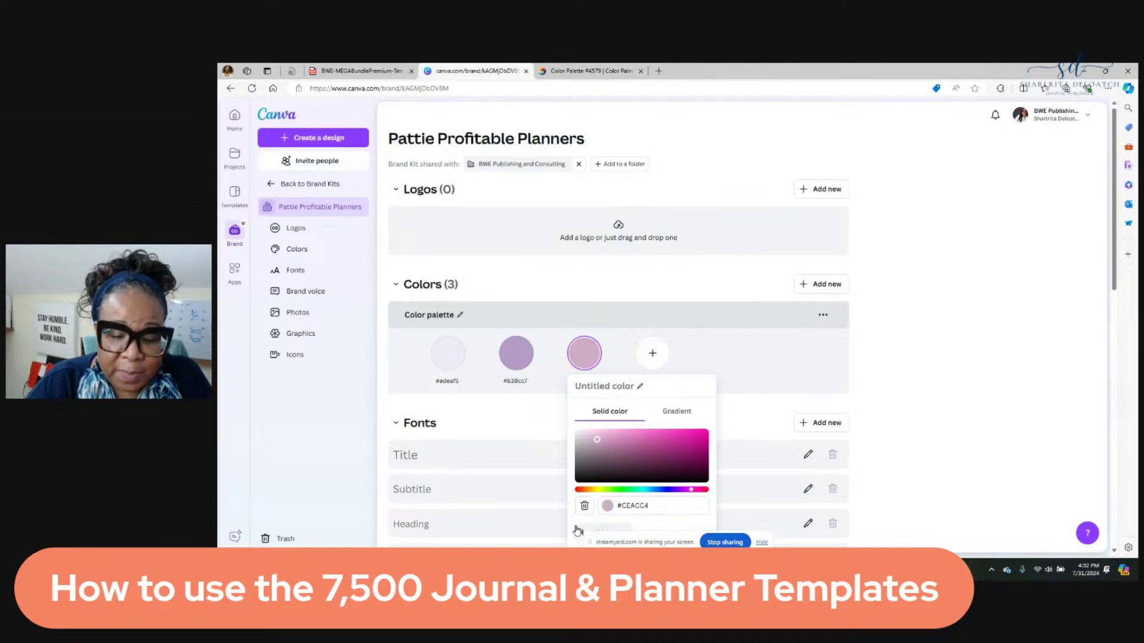
pyautogui.click(756, 242)
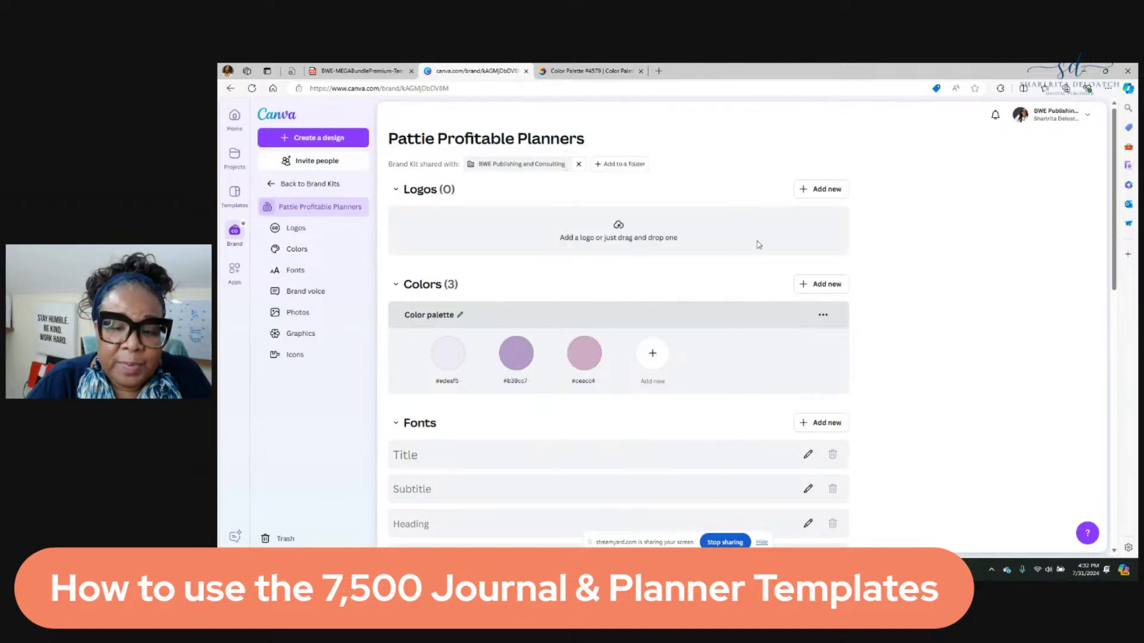
# Step: Copy the dusty rose code #CD9399 from the Color Palettes website and add it as the fourth brand color
pyautogui.click(589, 70)
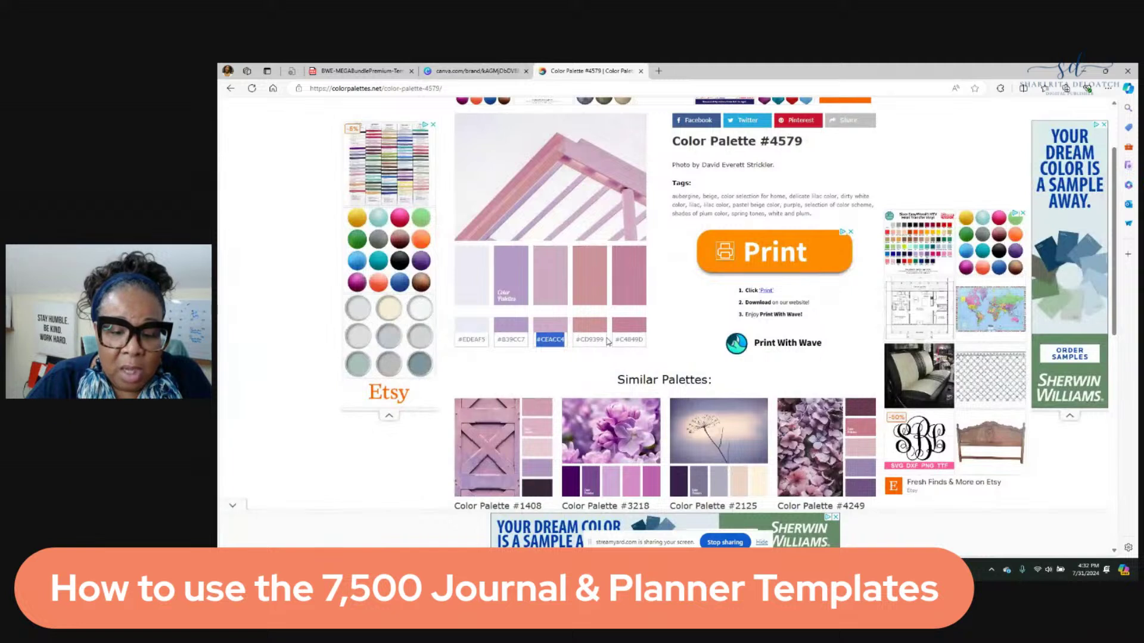
pyautogui.moveTo(606, 340); pyautogui.dragTo(576, 343)
pyautogui.rightClick(582, 342)
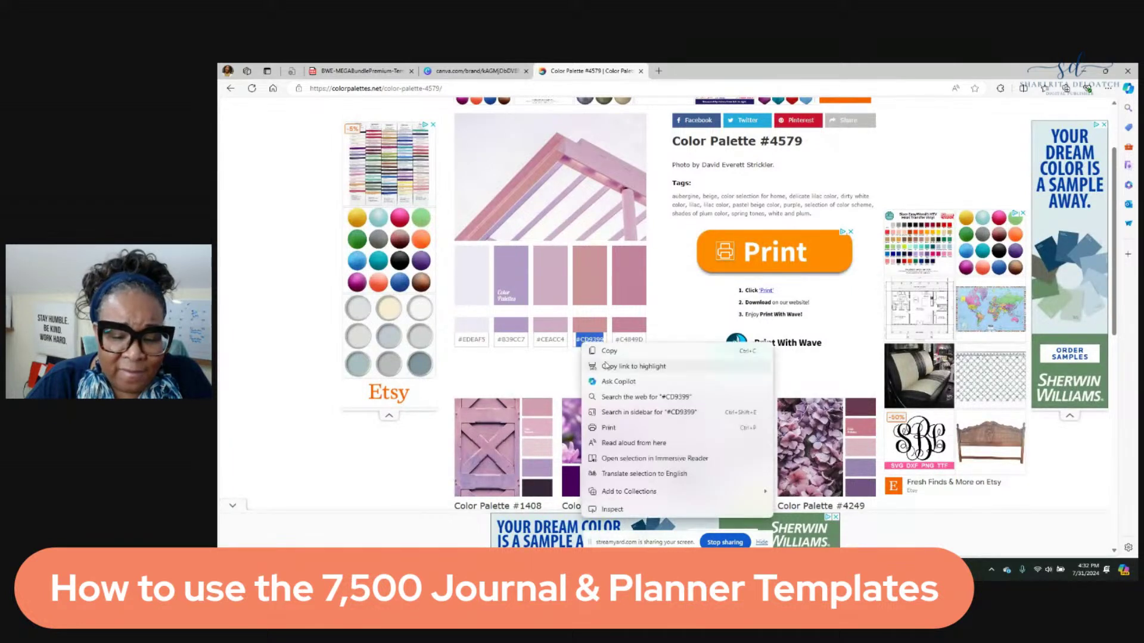
pyautogui.click(620, 364)
pyautogui.click(476, 70)
pyautogui.click(656, 354)
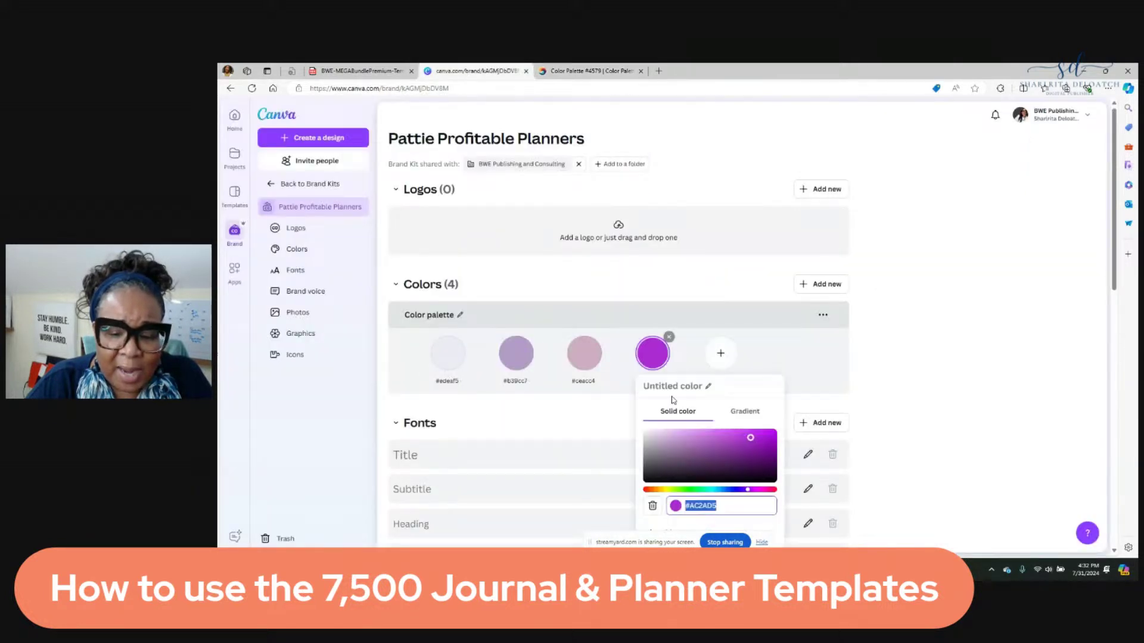
pyautogui.click(762, 507)
pyautogui.hotkey('ctrl', 'v')
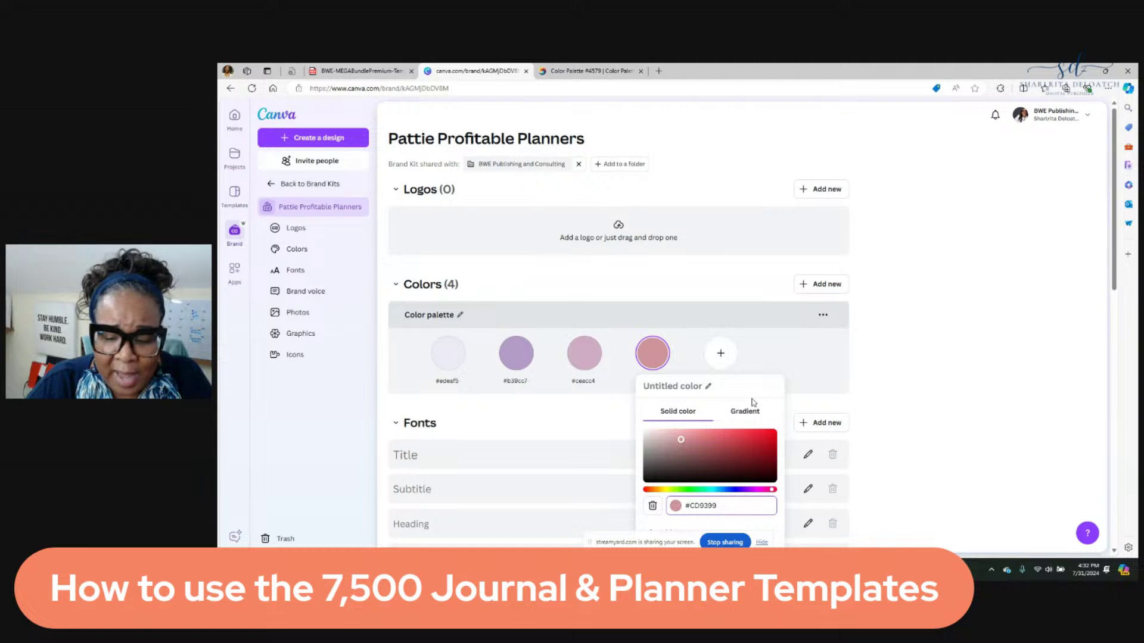
pyautogui.press('Return')
pyautogui.moveTo(677, 542); pyautogui.dragTo(493, 532)
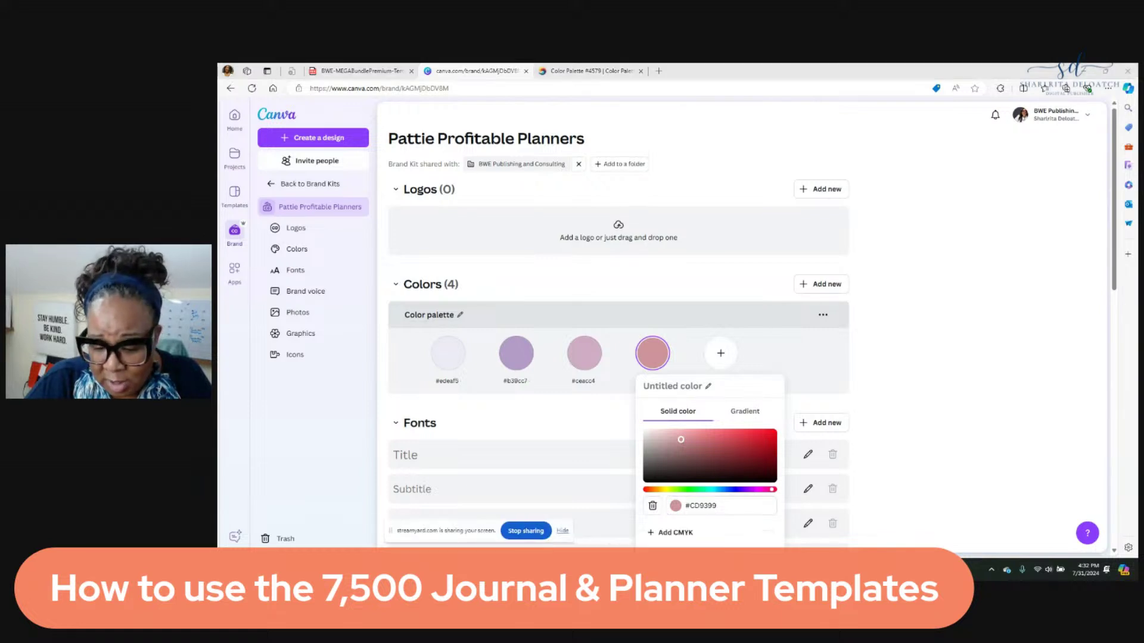
pyautogui.click(843, 402)
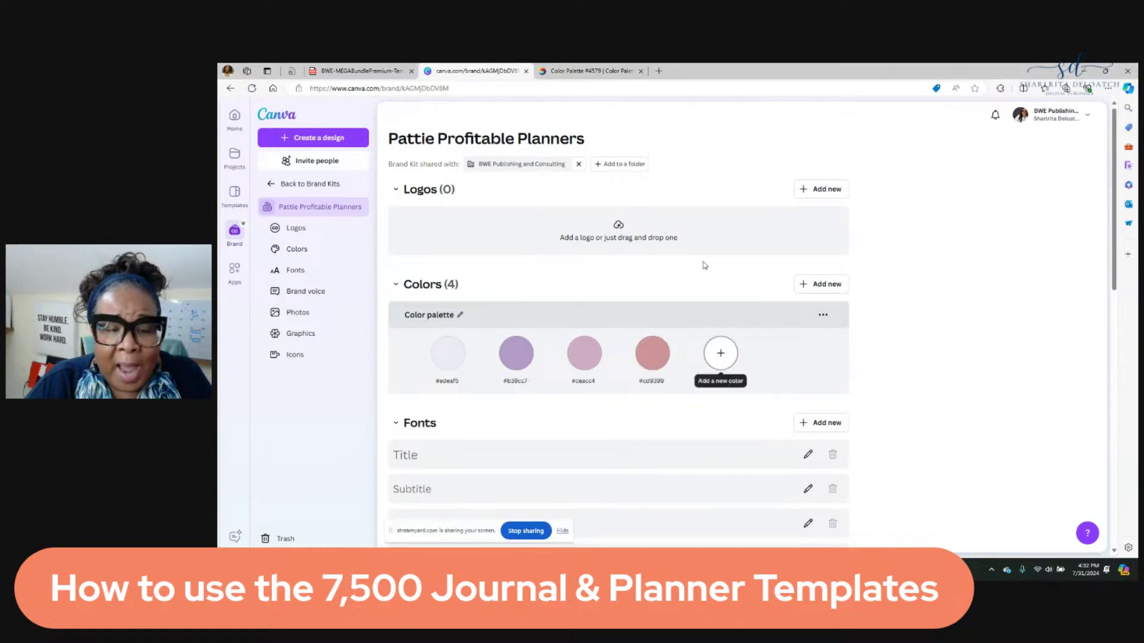
# Step: Copy the rose code #C4849D from the Color Palettes website and add it as the fifth brand color
pyautogui.click(566, 72)
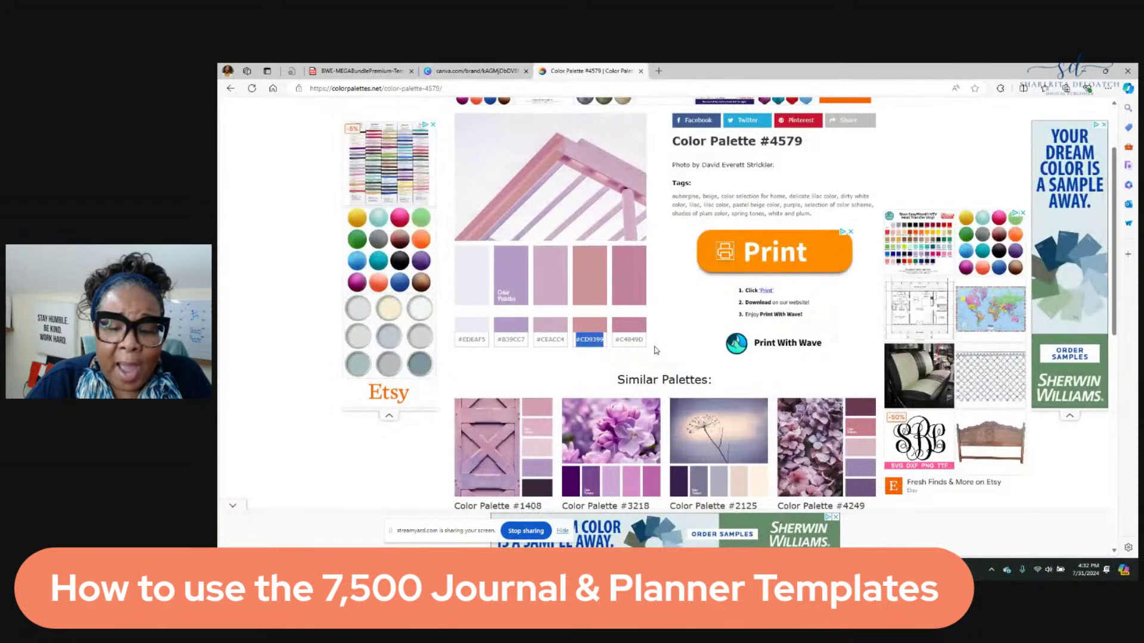
pyautogui.doubleClick(638, 340)
pyautogui.rightClick(626, 341)
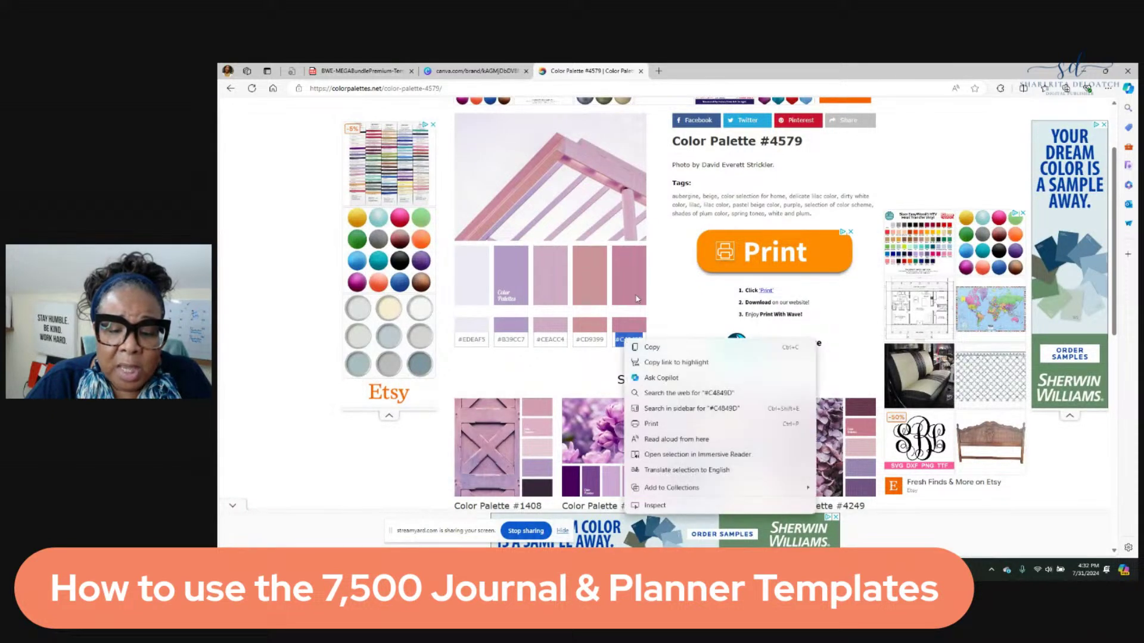
pyautogui.click(652, 347)
pyautogui.click(476, 71)
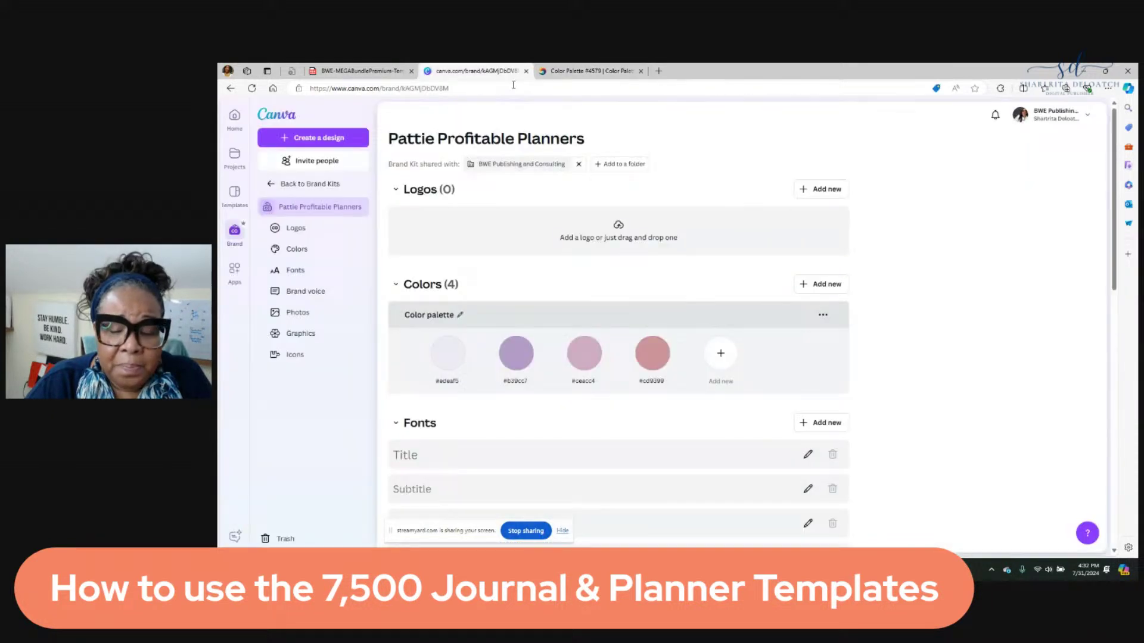
pyautogui.click(721, 354)
pyautogui.hotkey('ctrl', 'v')
pyautogui.click(952, 455)
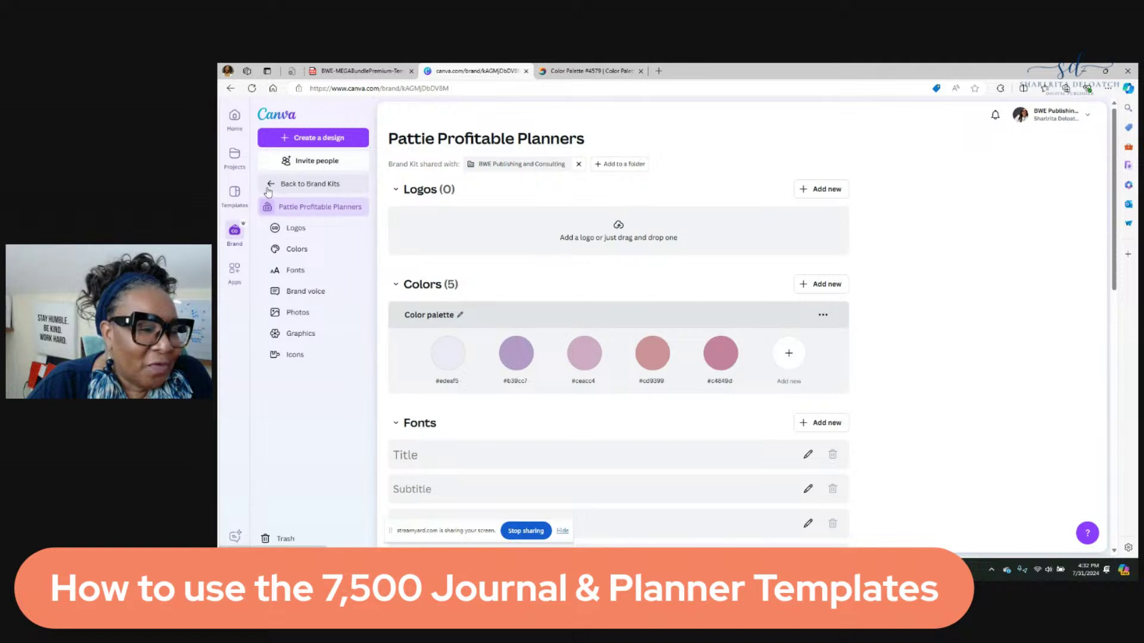
# Step: Open the Pattie Profitable Planner design and choose the Pattie Profitable Planners Brand Kit for its styles
pyautogui.click(235, 117)
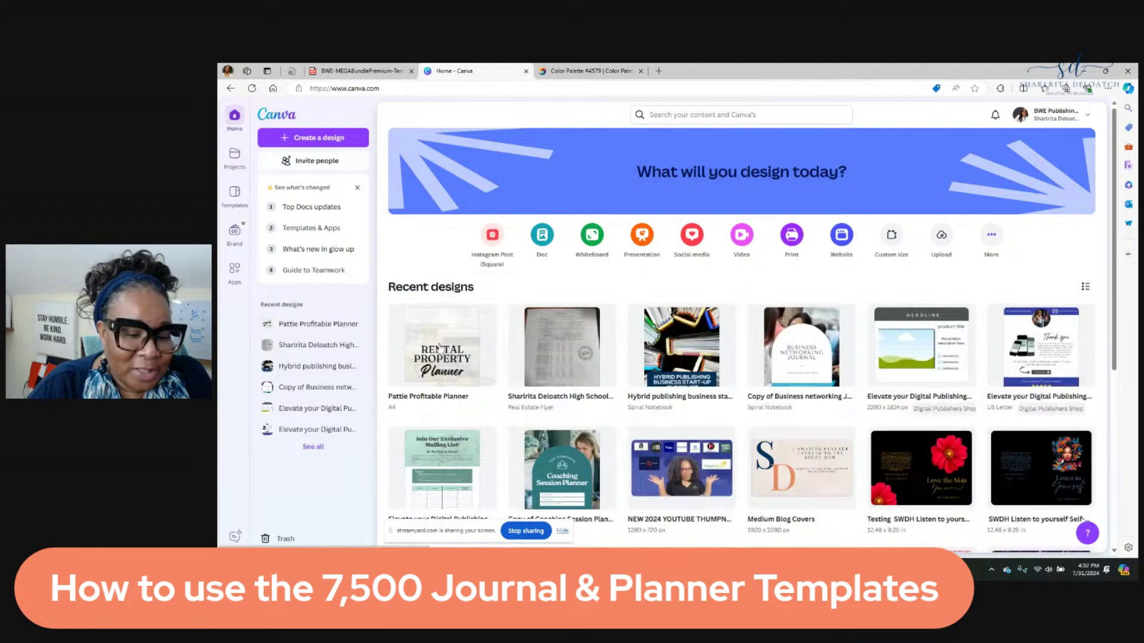
pyautogui.click(444, 339)
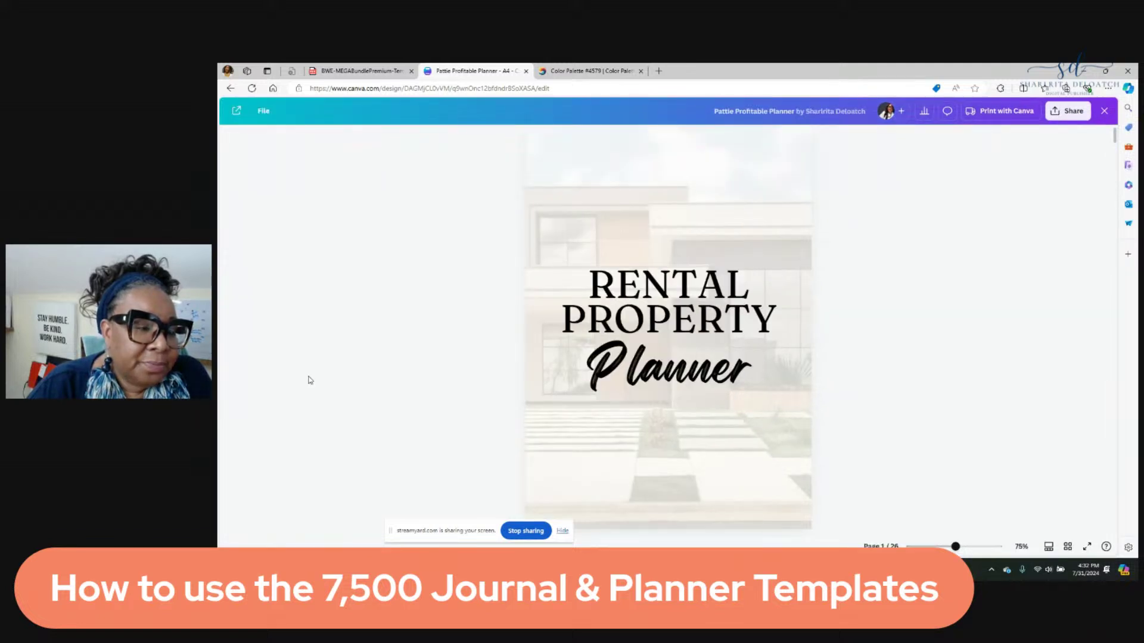
pyautogui.click(249, 156)
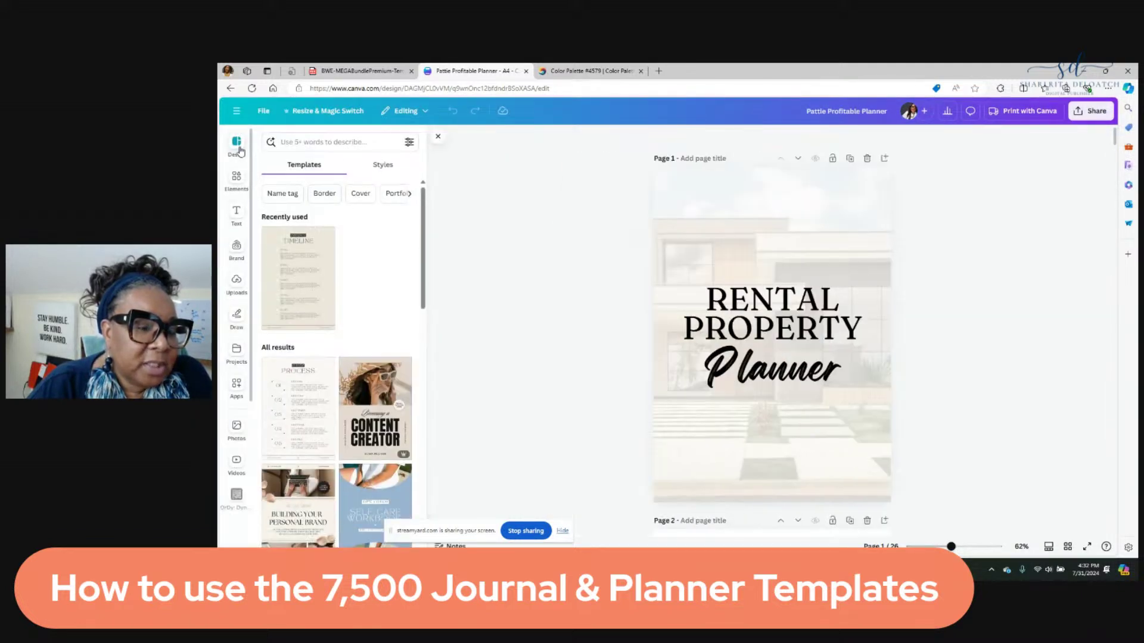
pyautogui.click(386, 169)
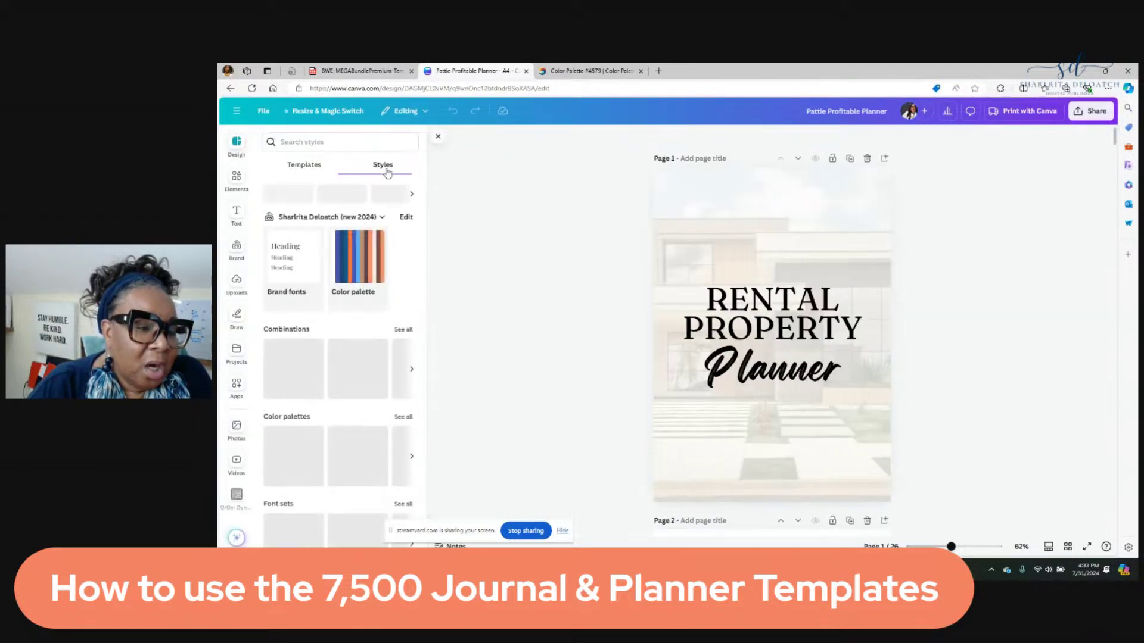
pyautogui.click(375, 217)
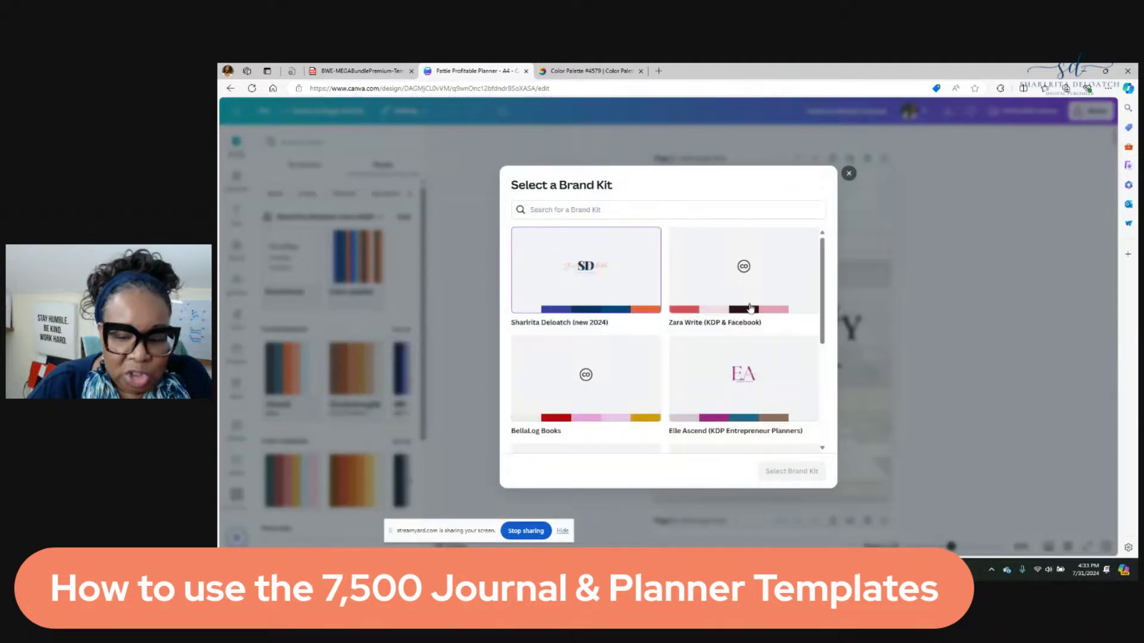
pyautogui.scroll(-5, 774, 369)
pyautogui.click(757, 388)
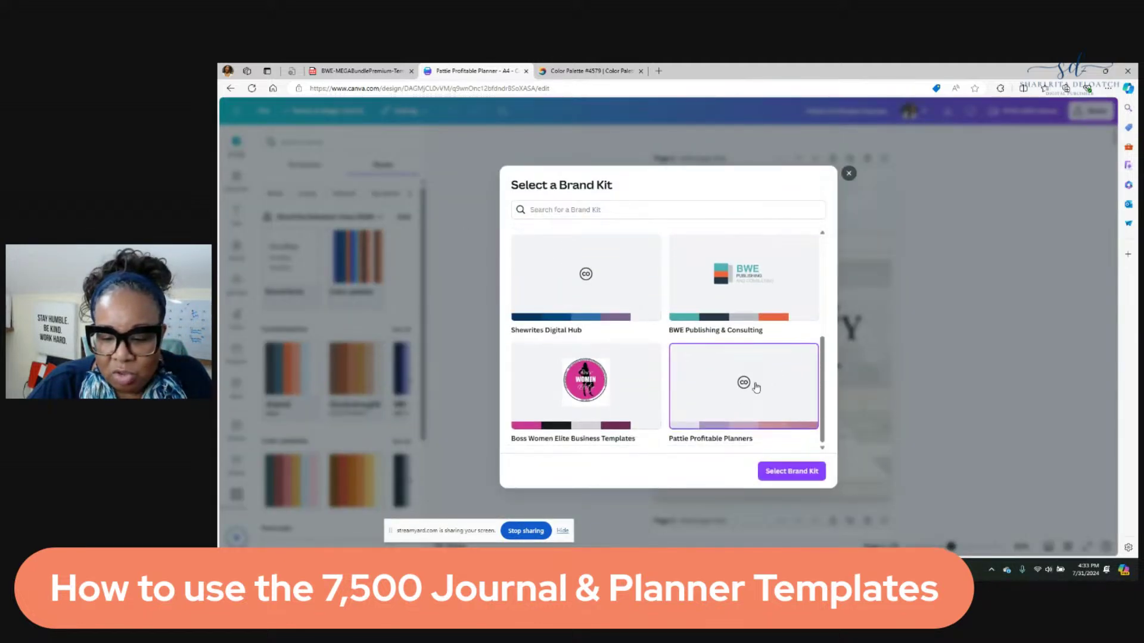
pyautogui.click(788, 470)
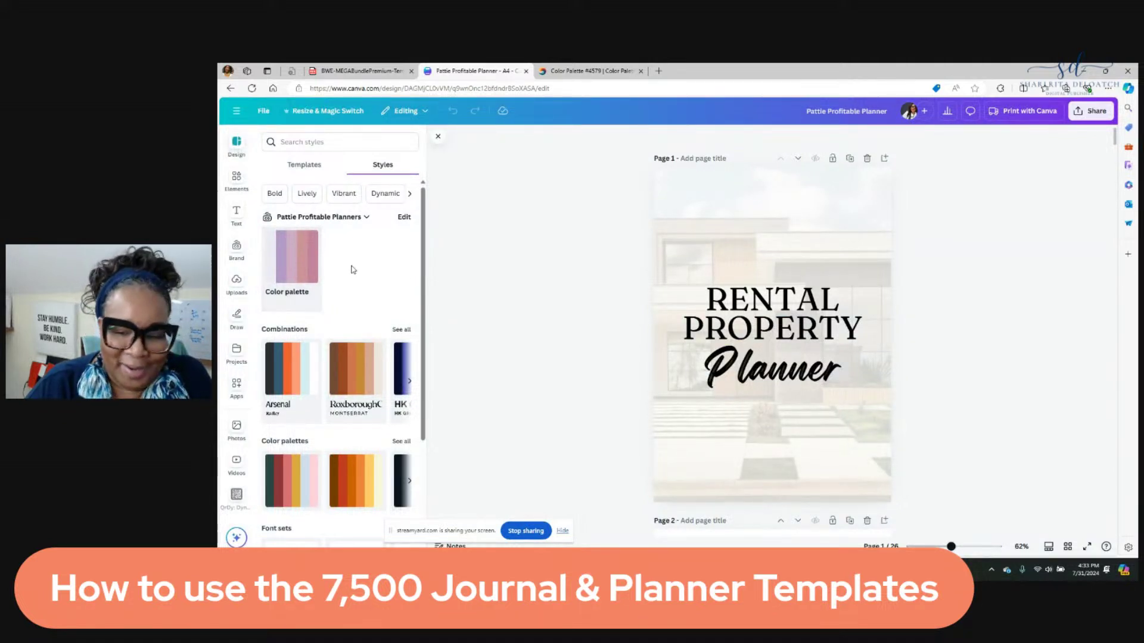
# Step: Apply the brand color palette to the cover page, shuffling it until the title is rose on a pale lavender background
pyautogui.click(297, 259)
pyautogui.click(297, 259)
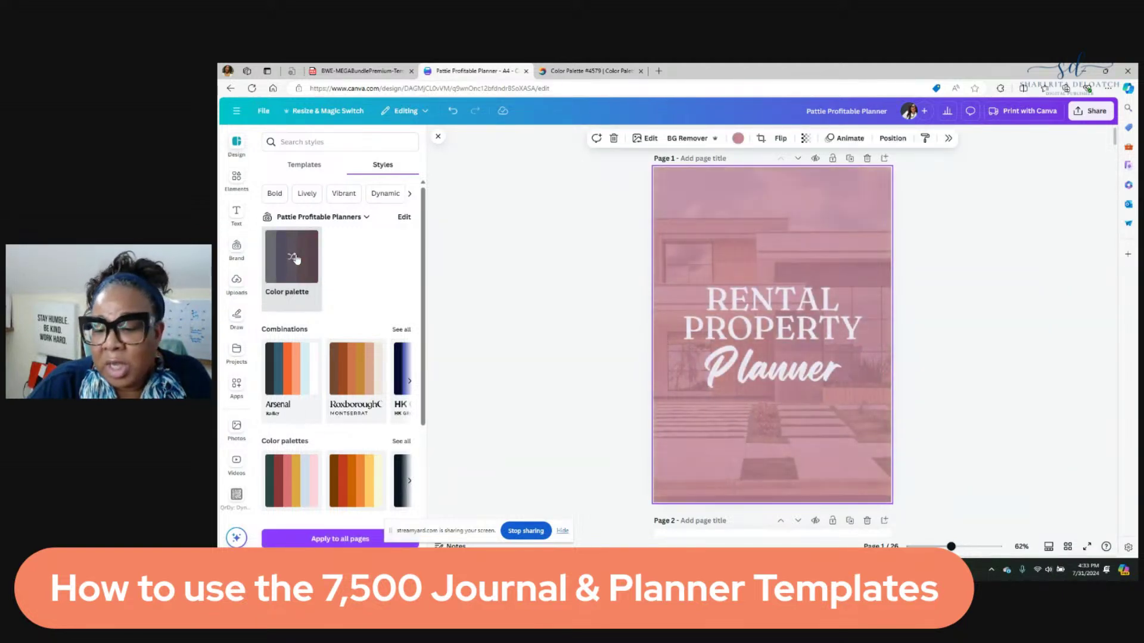
pyautogui.click(297, 260)
pyautogui.click(296, 259)
pyautogui.click(296, 259)
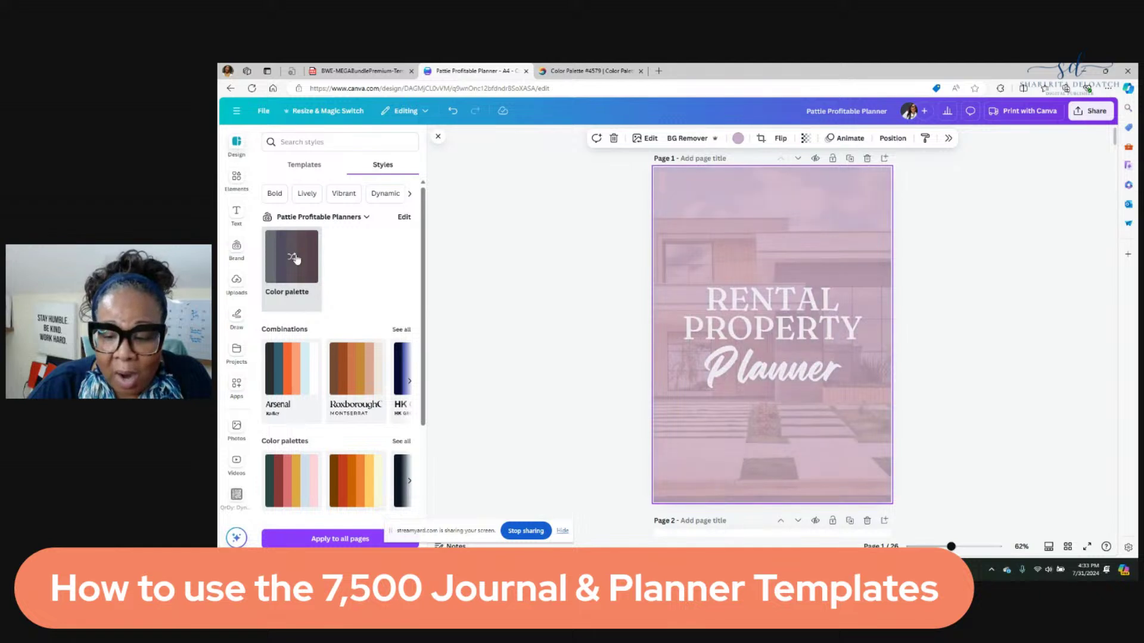
pyautogui.click(297, 259)
pyautogui.click(297, 259)
pyautogui.click(297, 259)
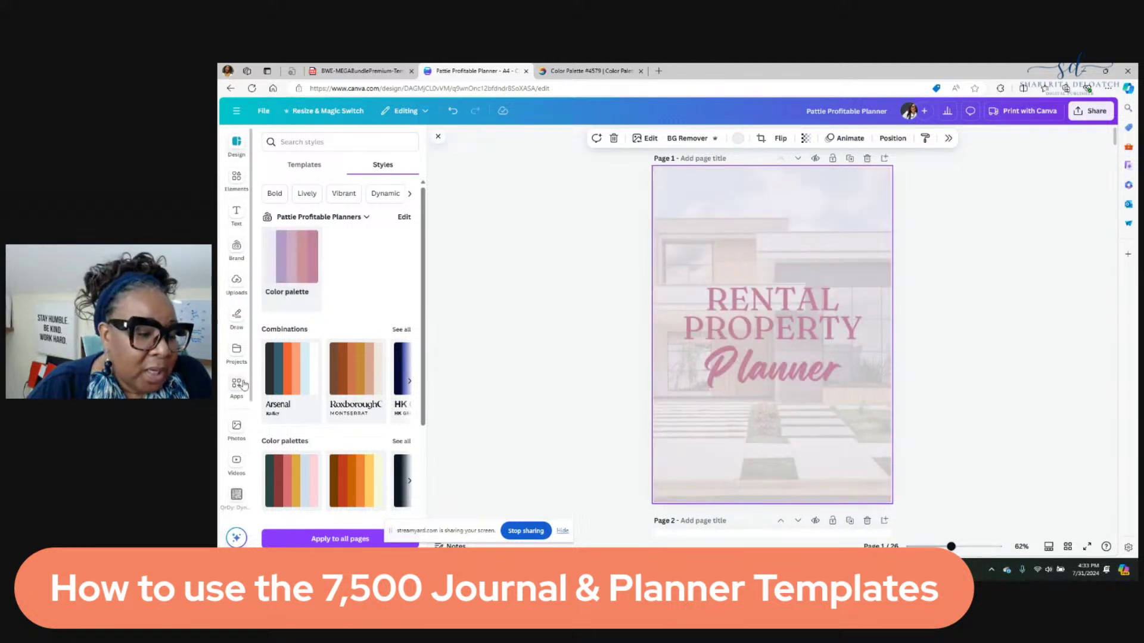
# Step: Search the photo library for "lux house"
pyautogui.click(236, 428)
pyautogui.click(326, 142)
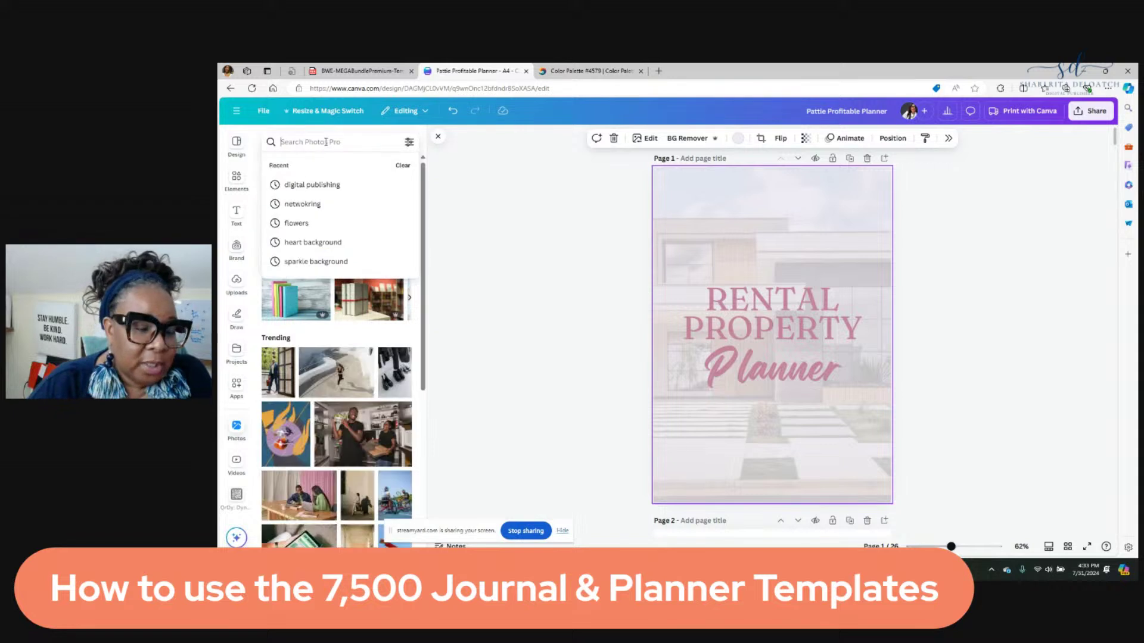
pyautogui.write('lux hourse')
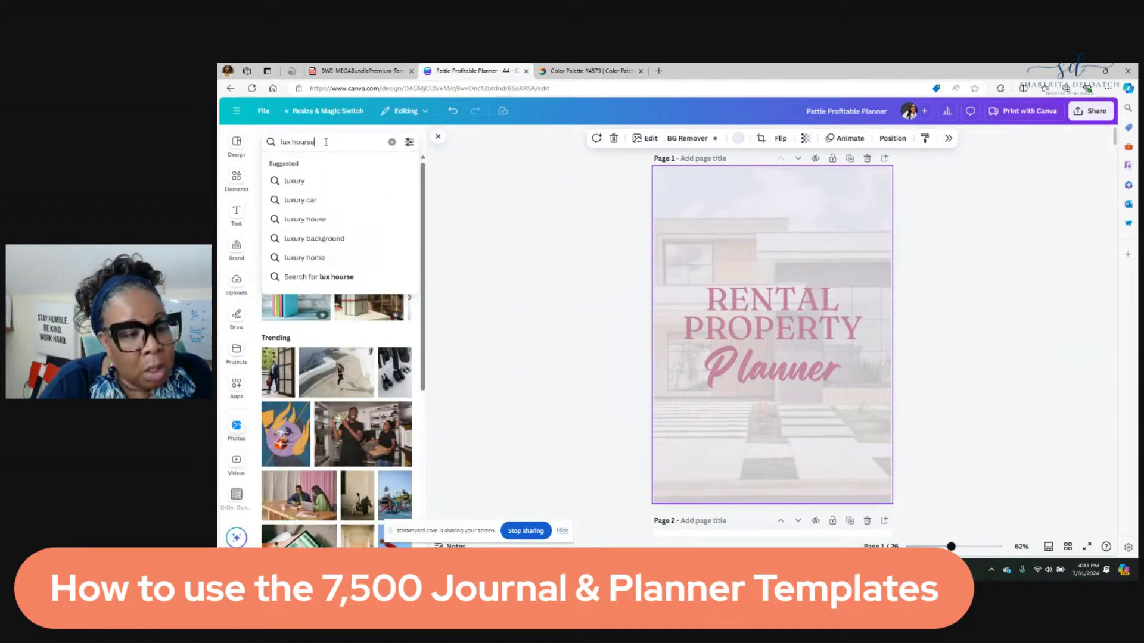
pyautogui.press('Return')
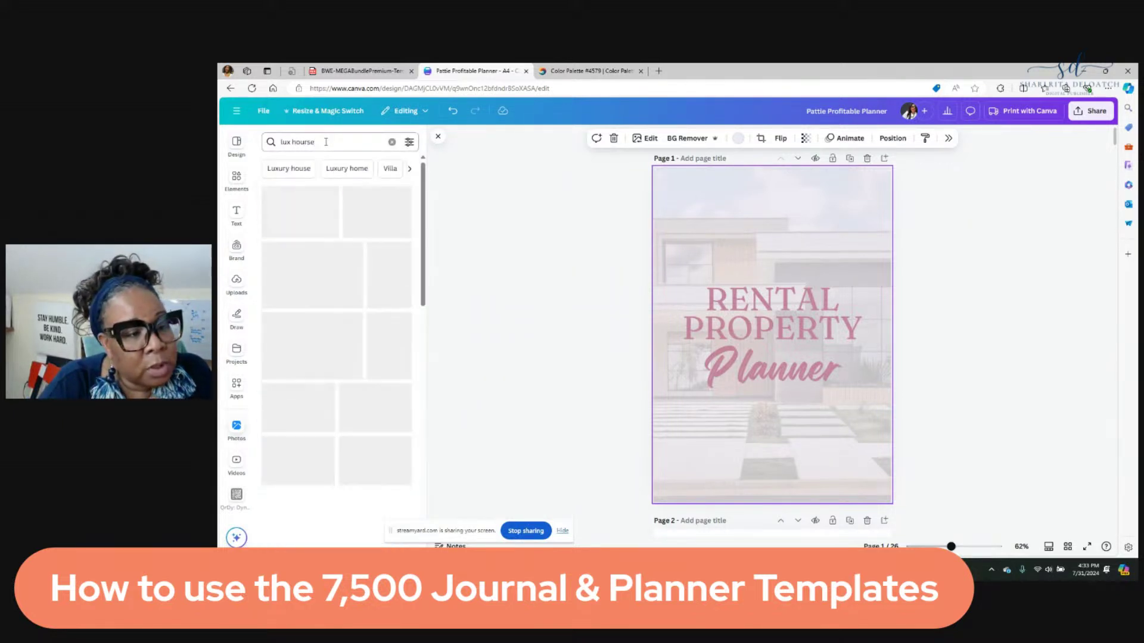
pyautogui.press('BackSpace')
pyautogui.press('BackSpace')
pyautogui.press('BackSpace')
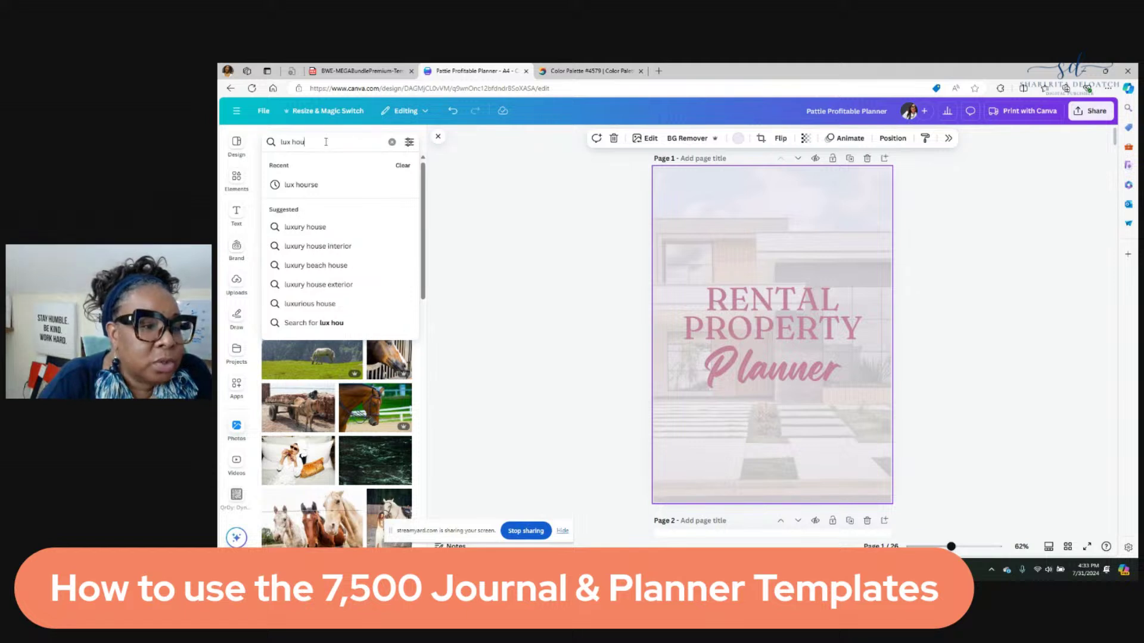
pyautogui.write('se')
pyautogui.press('Return')
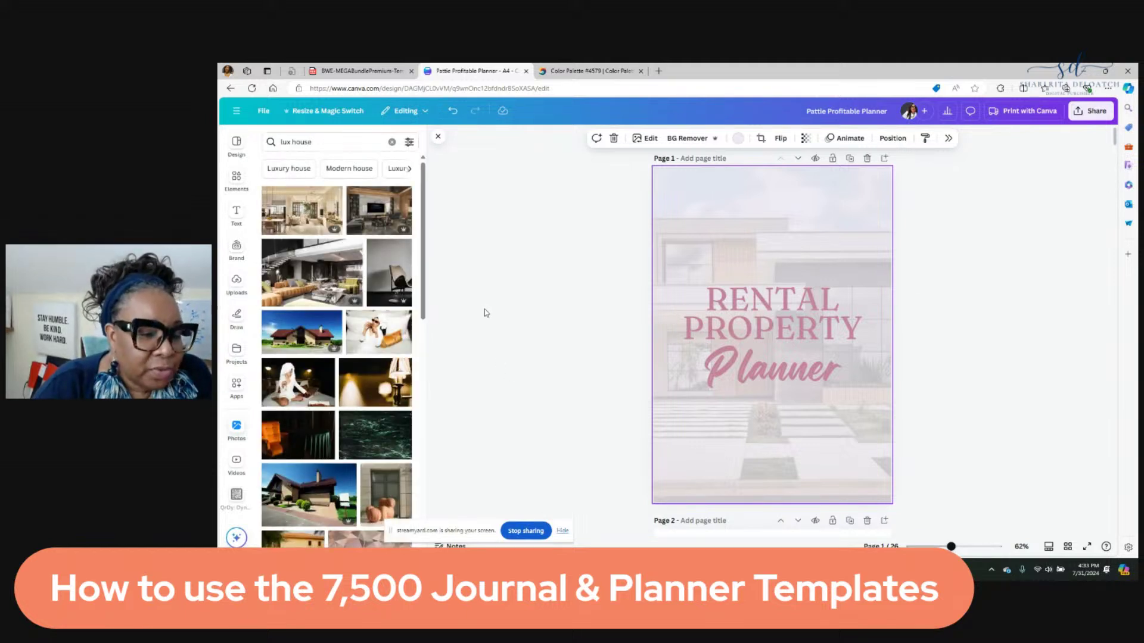
# Step: Replace the cover's background picture with the modern luxury living-room photo from the search results
pyautogui.scroll(-2, 480, 380)
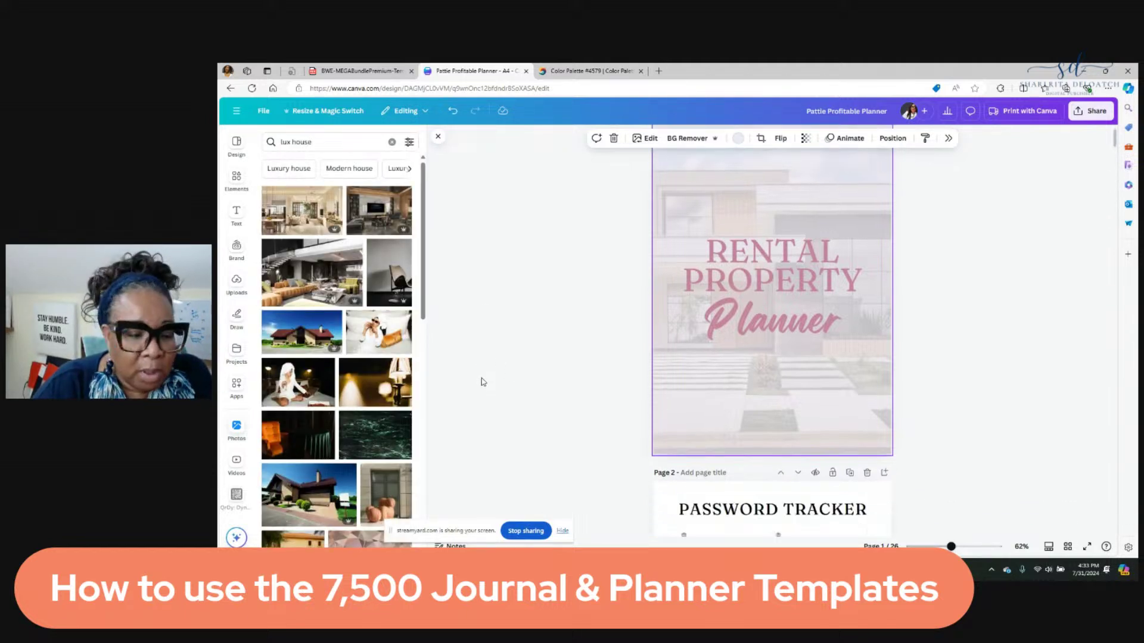
pyautogui.scroll(2, 493, 421)
pyautogui.moveTo(355, 246); pyautogui.dragTo(670, 275)
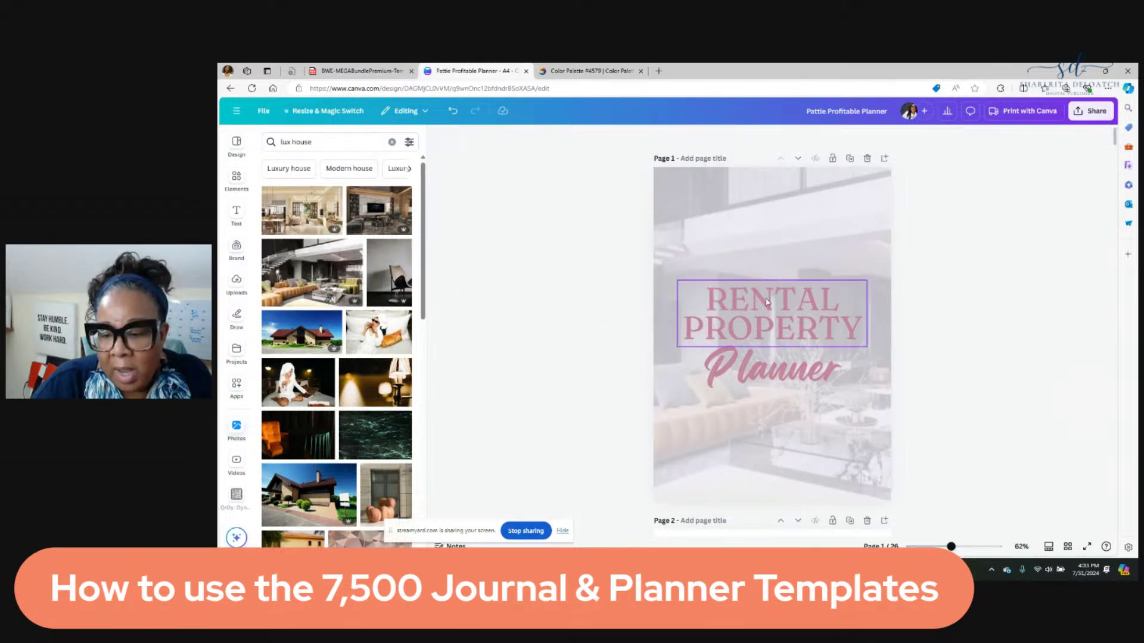
pyautogui.click(779, 315)
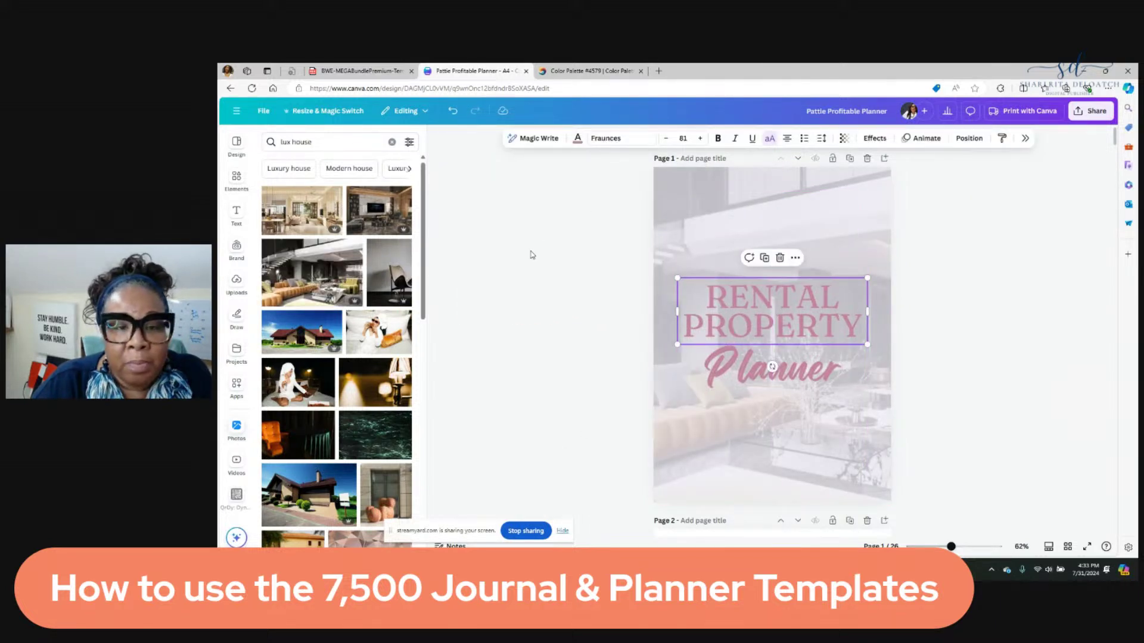
pyautogui.scroll(-1, 598, 254)
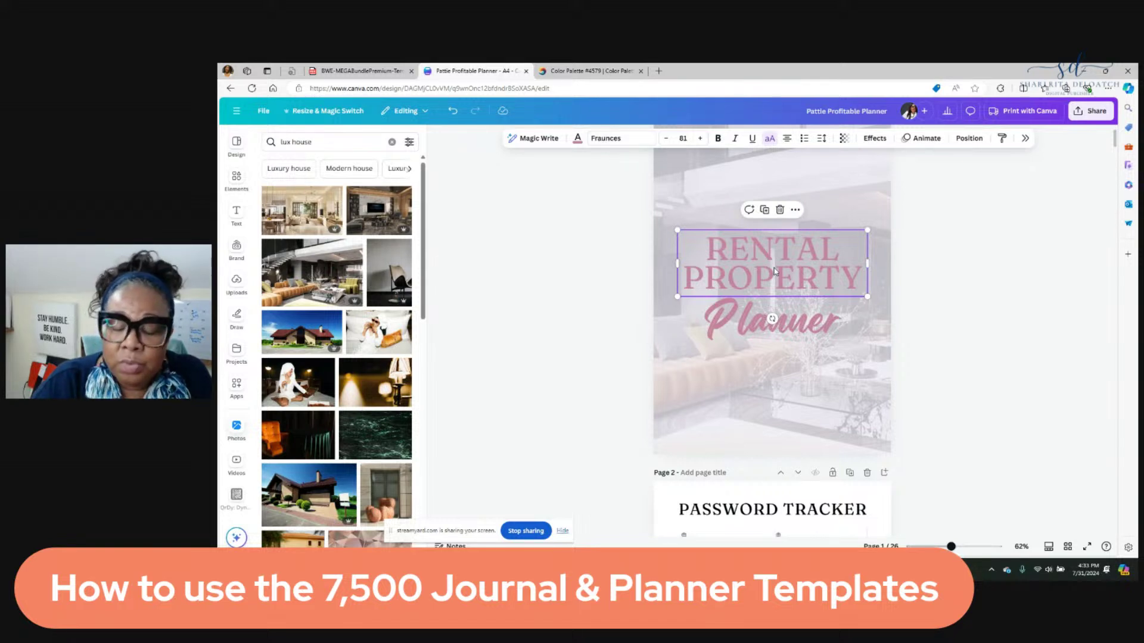
pyautogui.scroll(1, 1007, 346)
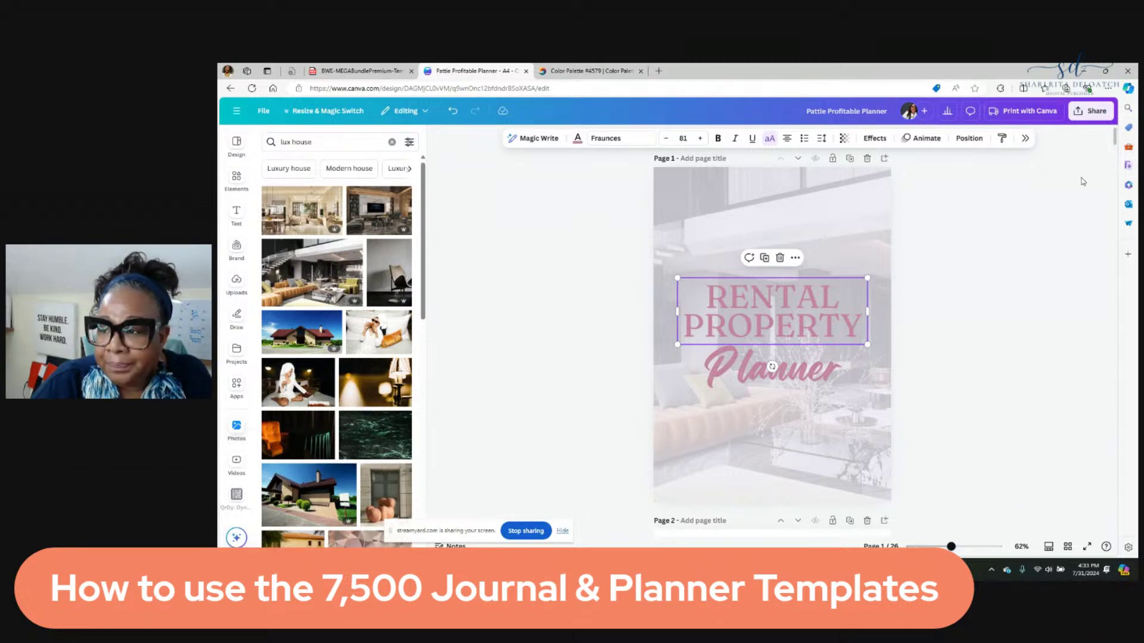
# Step: Switch to StreamYard to read the live viewers' comments, then return to the planner design in Canva
pyautogui.click(1082, 71)
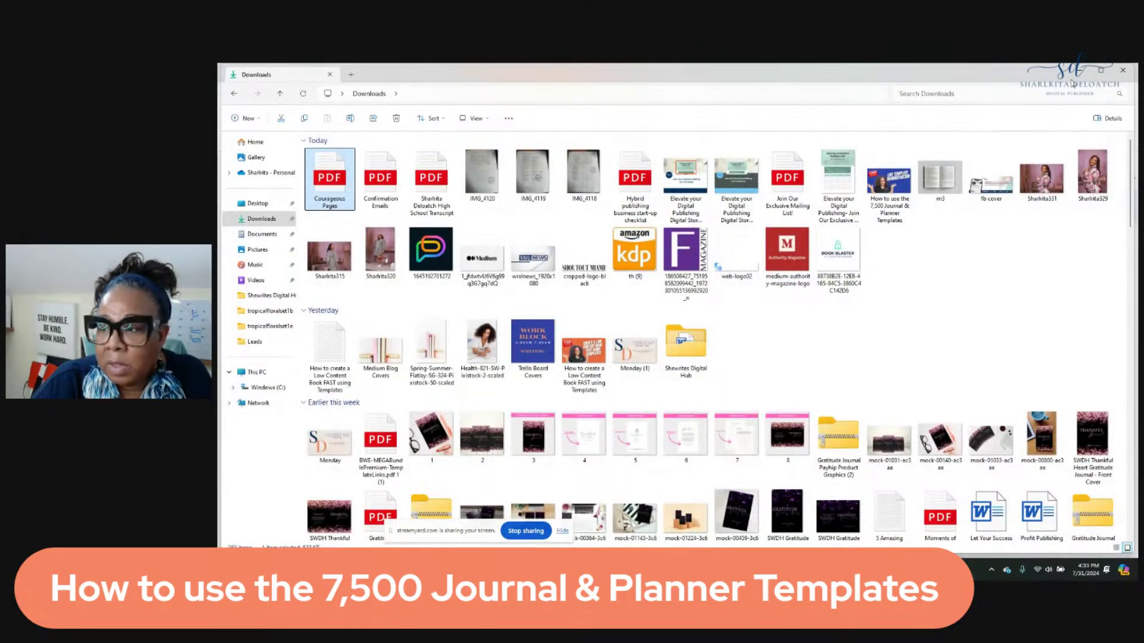
pyautogui.click(1077, 71)
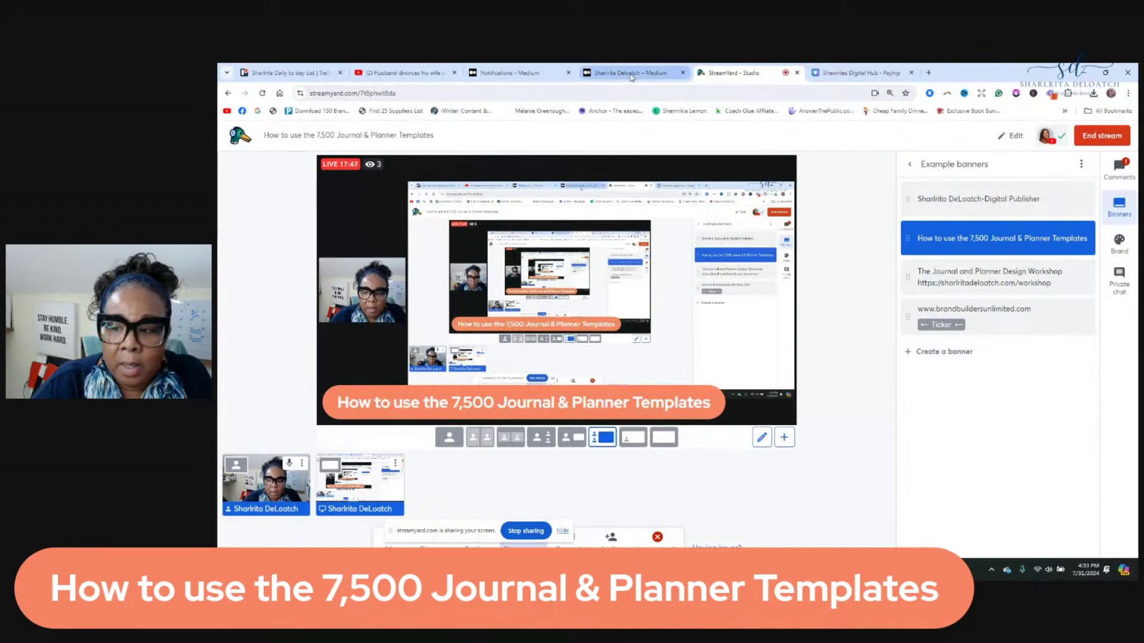
pyautogui.click(1113, 174)
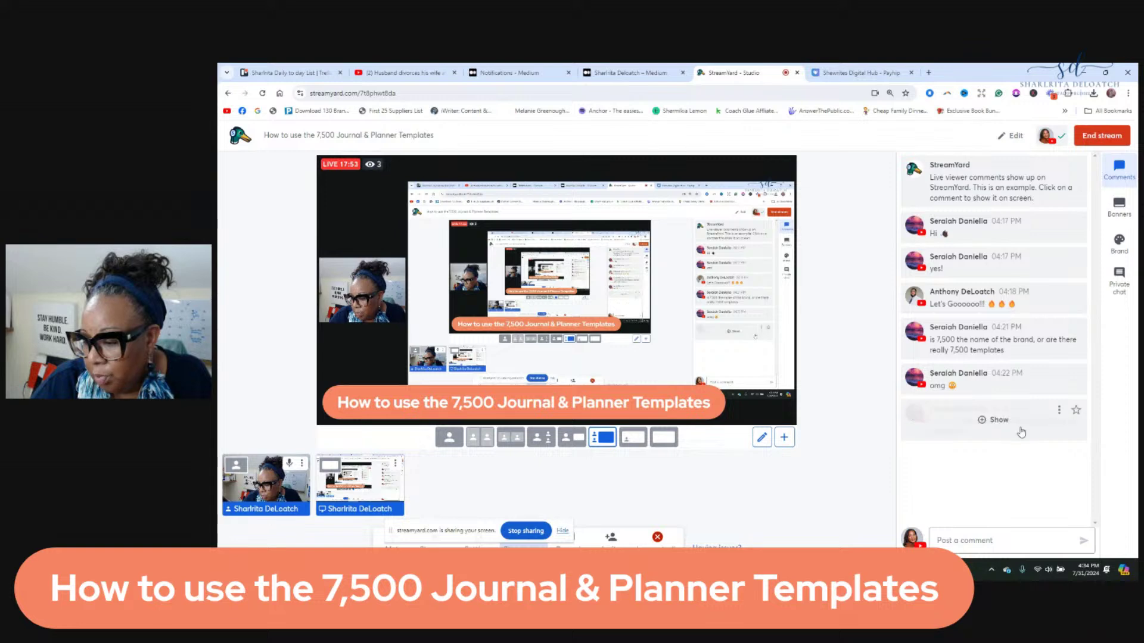
pyautogui.moveTo(794, 570)
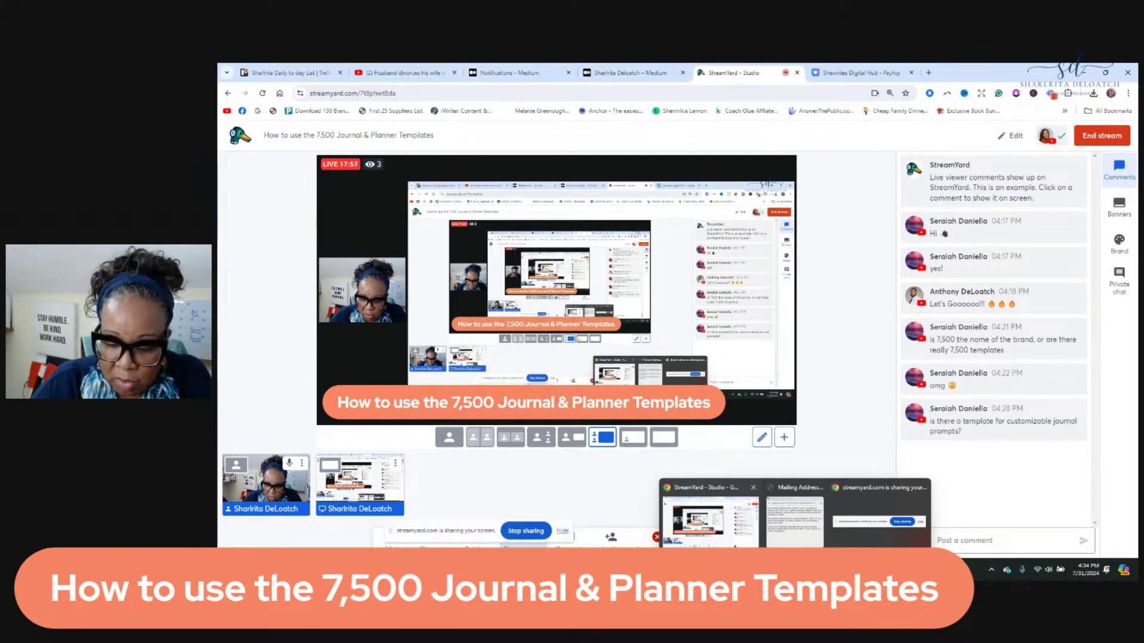
pyautogui.click(768, 571)
# Step: Add PROFITABLE on its own line before RENTAL PROPERTY in the cover title and move the title block up the page
pyautogui.click(785, 315)
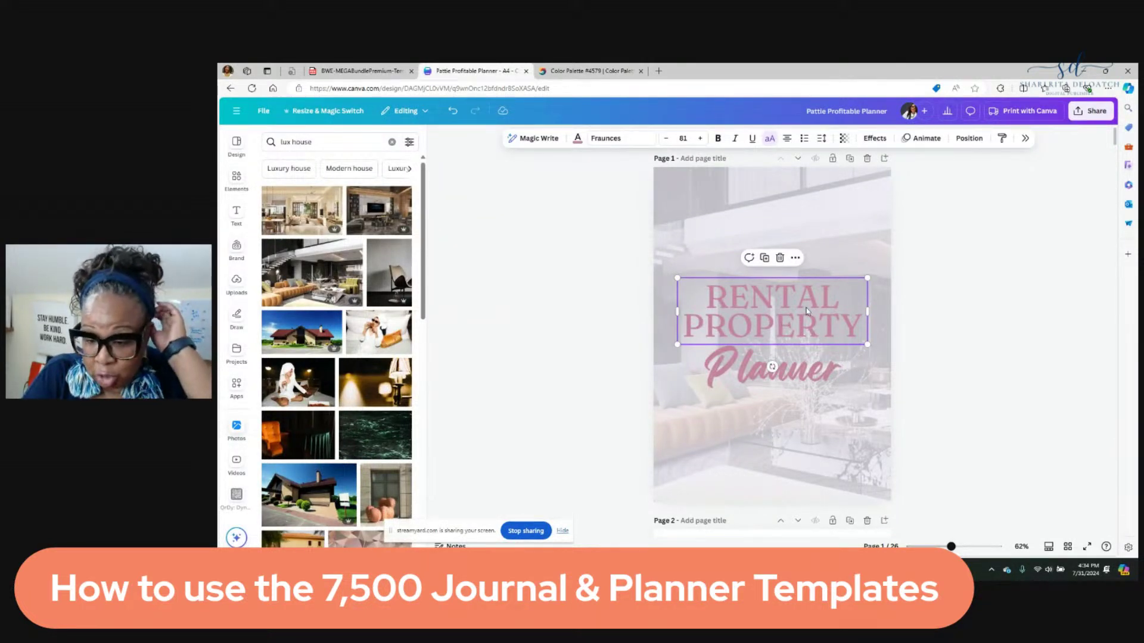
pyautogui.doubleClick(771, 307)
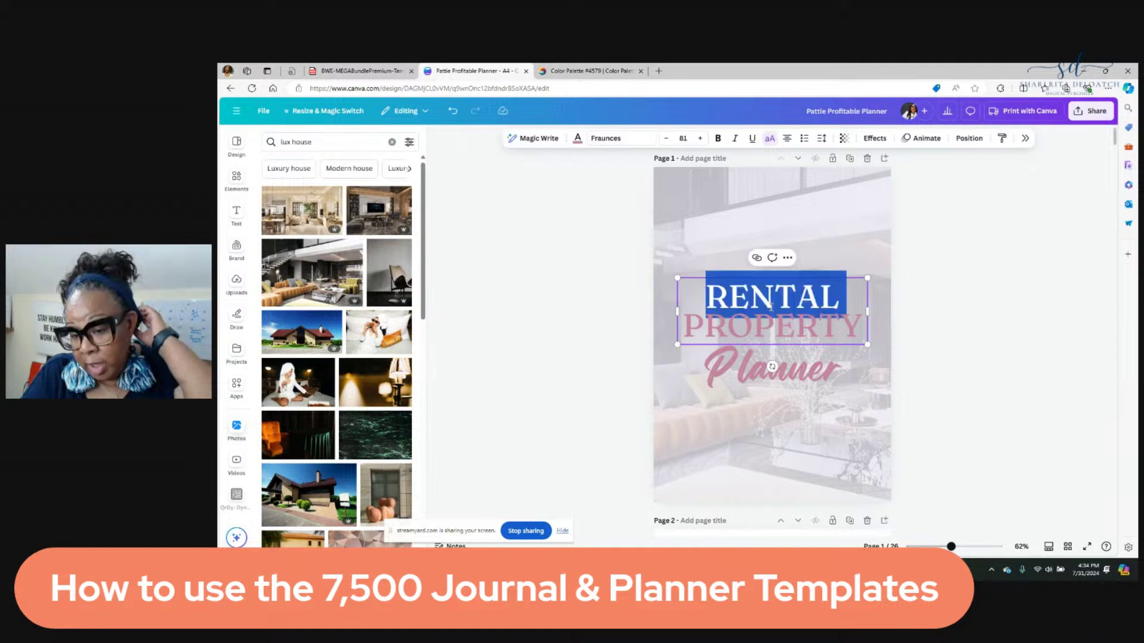
pyautogui.click(963, 327)
pyautogui.click(712, 306)
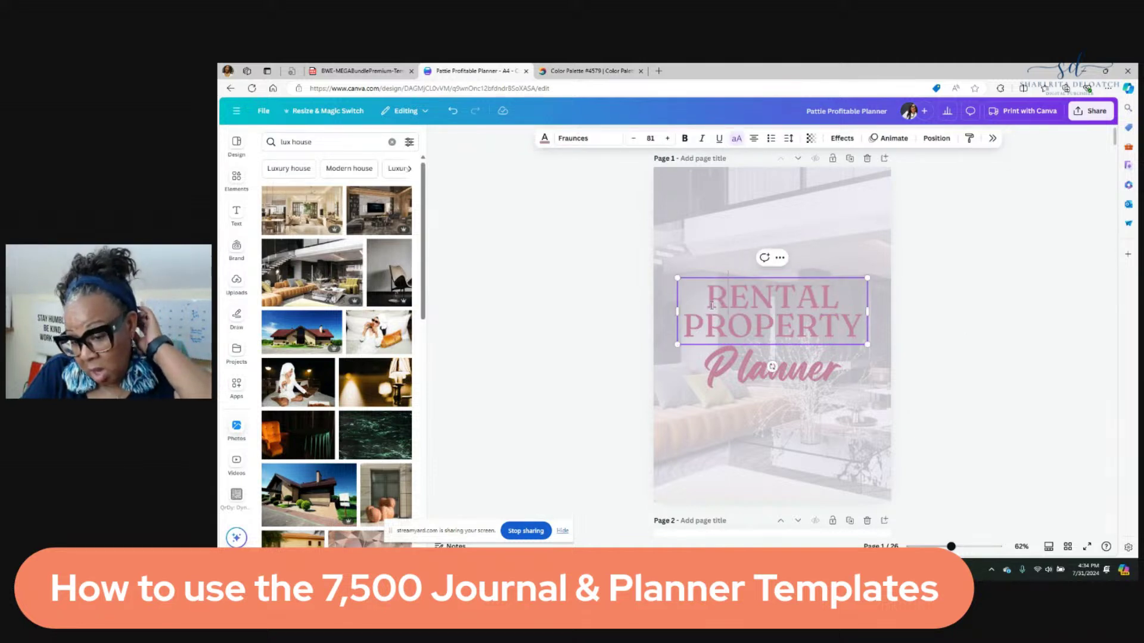
pyautogui.write('PROFITABLE')
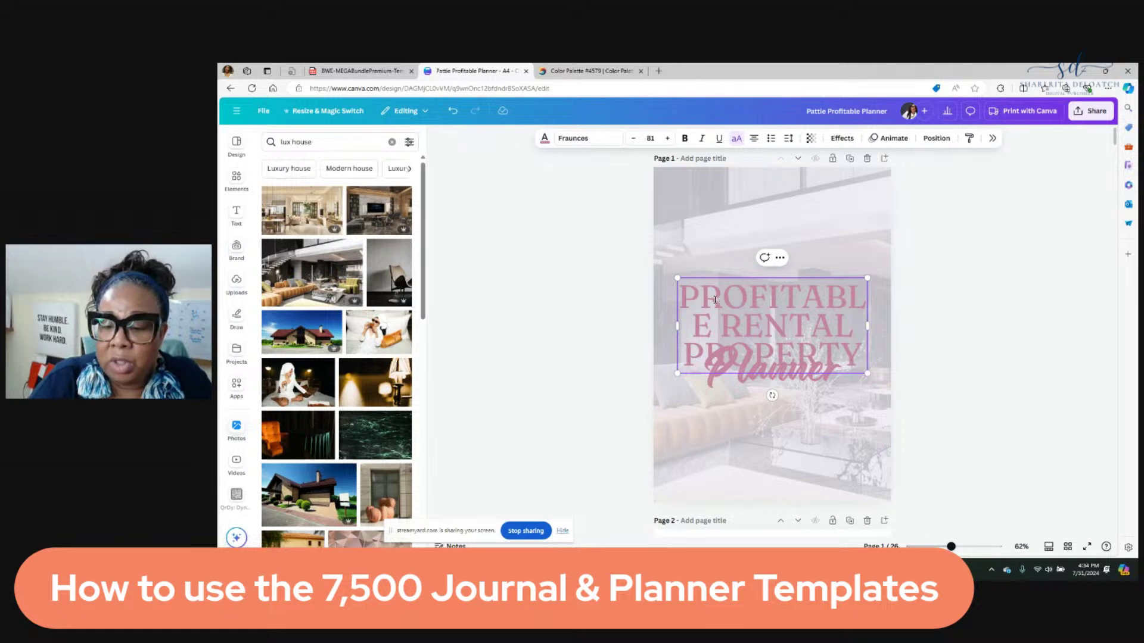
pyautogui.press('Return')
pyautogui.moveTo(709, 302); pyautogui.dragTo(731, 213)
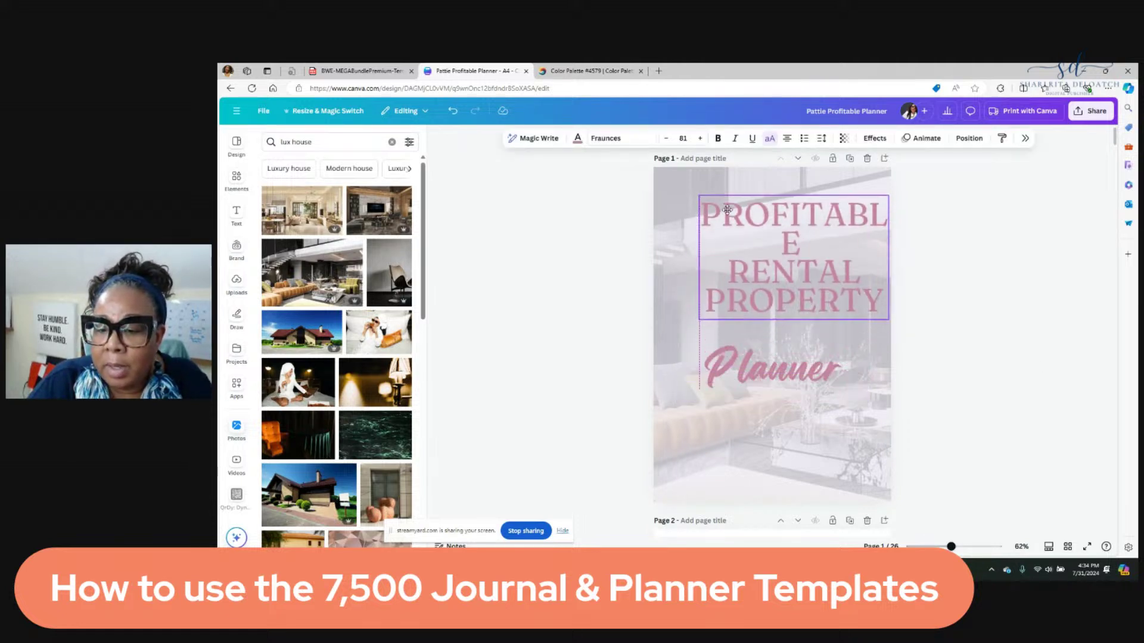
# Step: Reduce the cover title's font size to 71 so PROFITABLE fits on one line, and move the title down directly above Planner
pyautogui.doubleClick(783, 237)
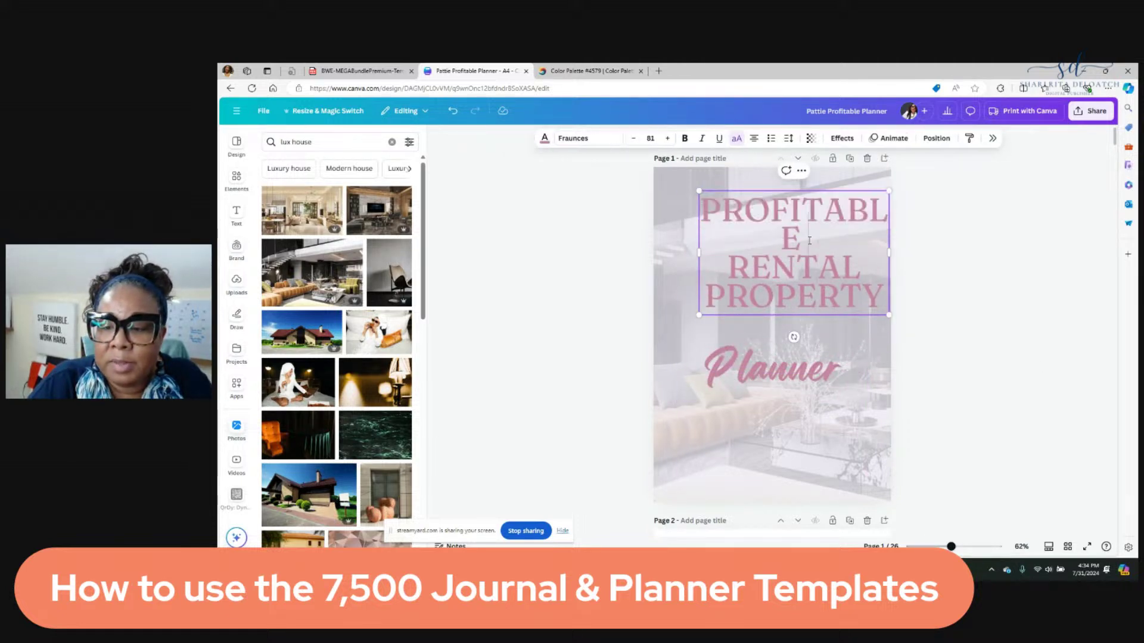
pyautogui.doubleClick(843, 258)
pyautogui.doubleClick(796, 268)
pyautogui.click(666, 138)
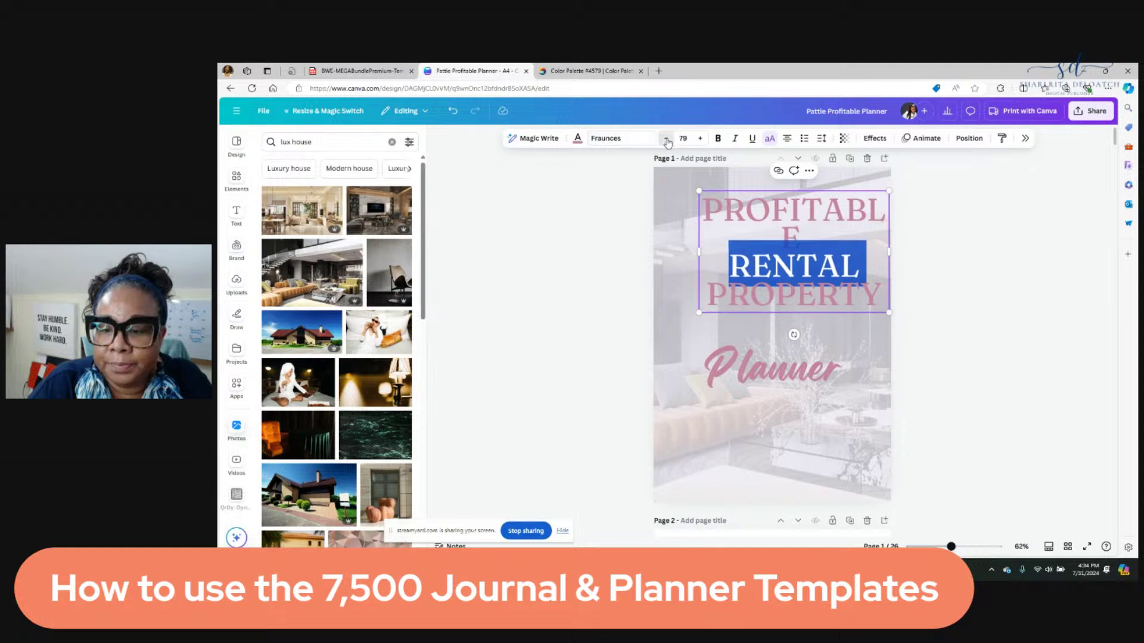
pyautogui.click(666, 138)
pyautogui.click(666, 138)
pyautogui.click(666, 138)
pyautogui.click(988, 298)
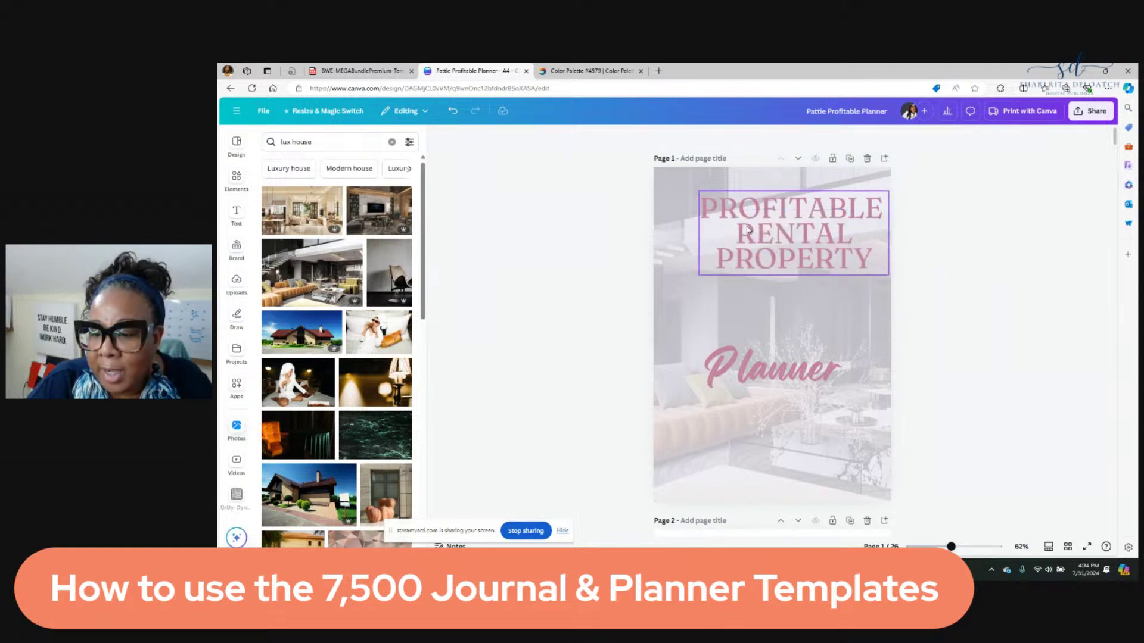
pyautogui.moveTo(759, 250); pyautogui.dragTo(737, 300)
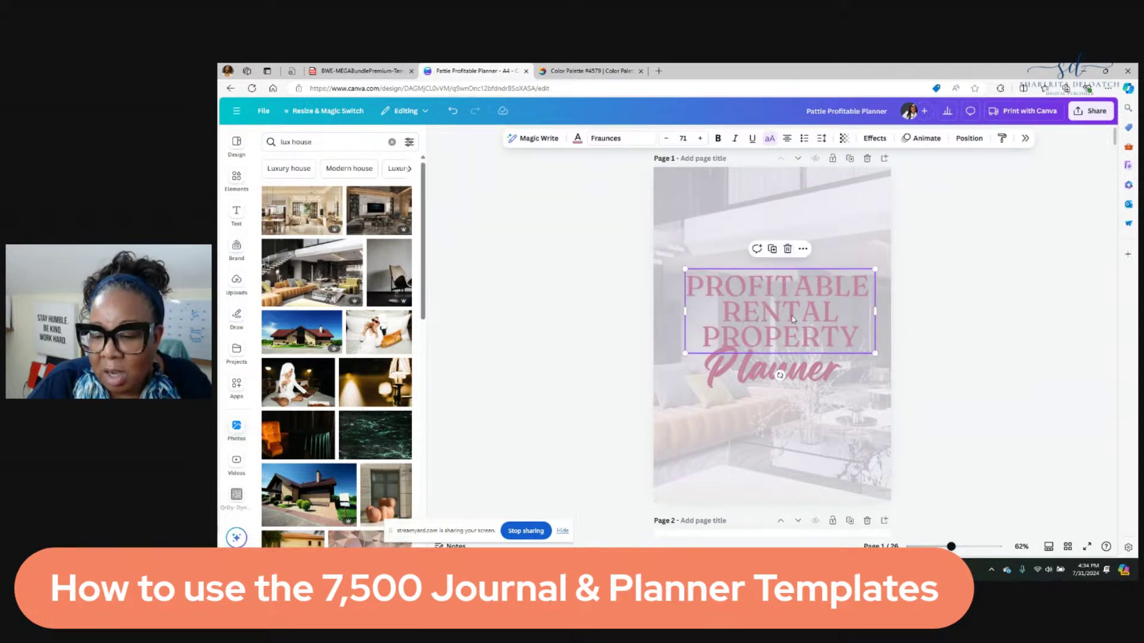
# Step: Examine the planner's inside pages, first one by one and then all together in the page overview
pyautogui.scroll(-5, 980, 302)
pyautogui.scroll(-4, 981, 302)
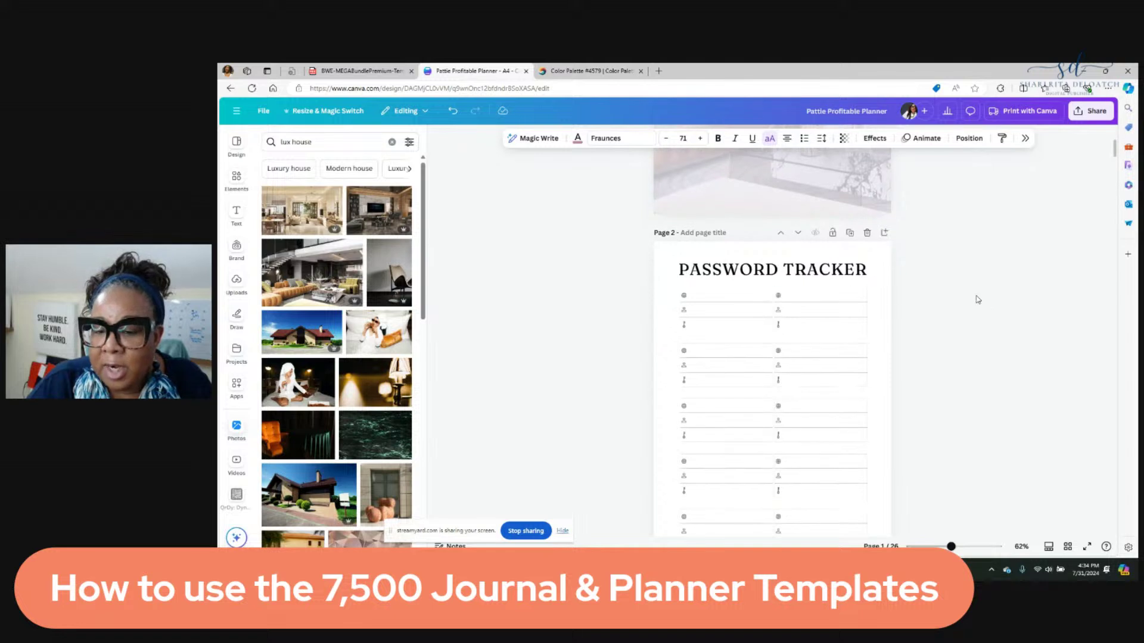
pyautogui.scroll(-5, 796, 307)
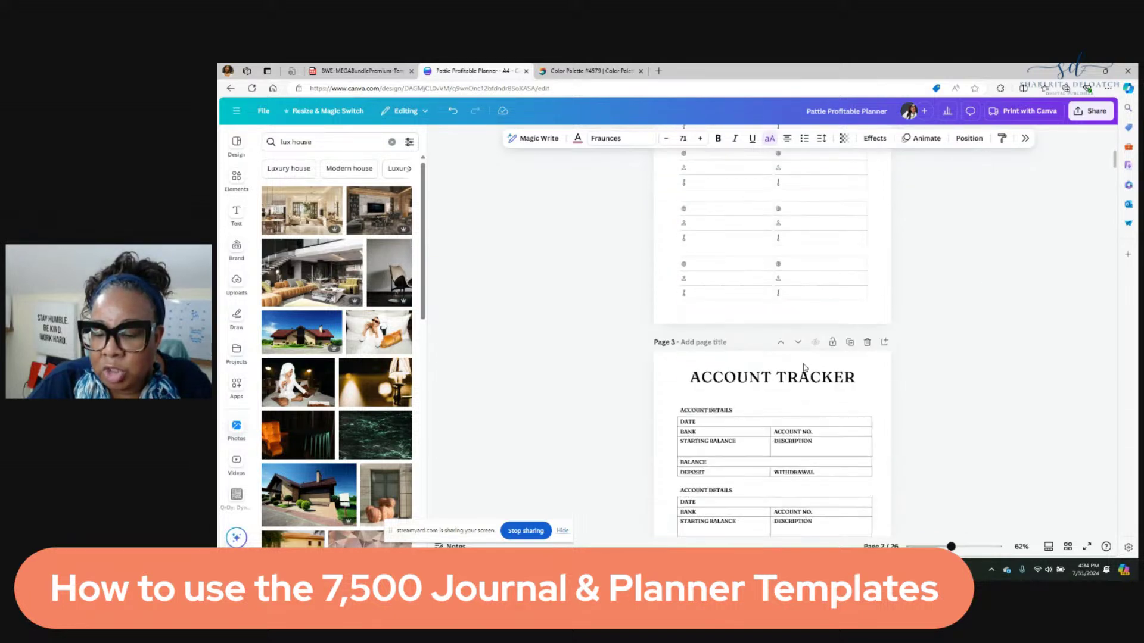
pyautogui.scroll(-6, 853, 301)
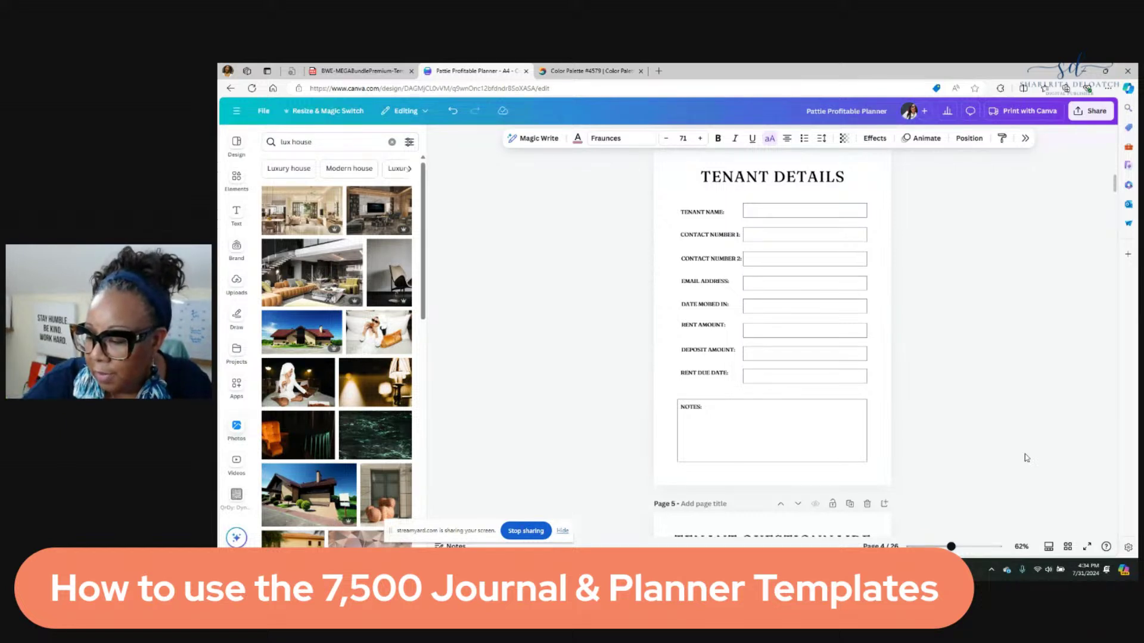
pyautogui.click(1068, 546)
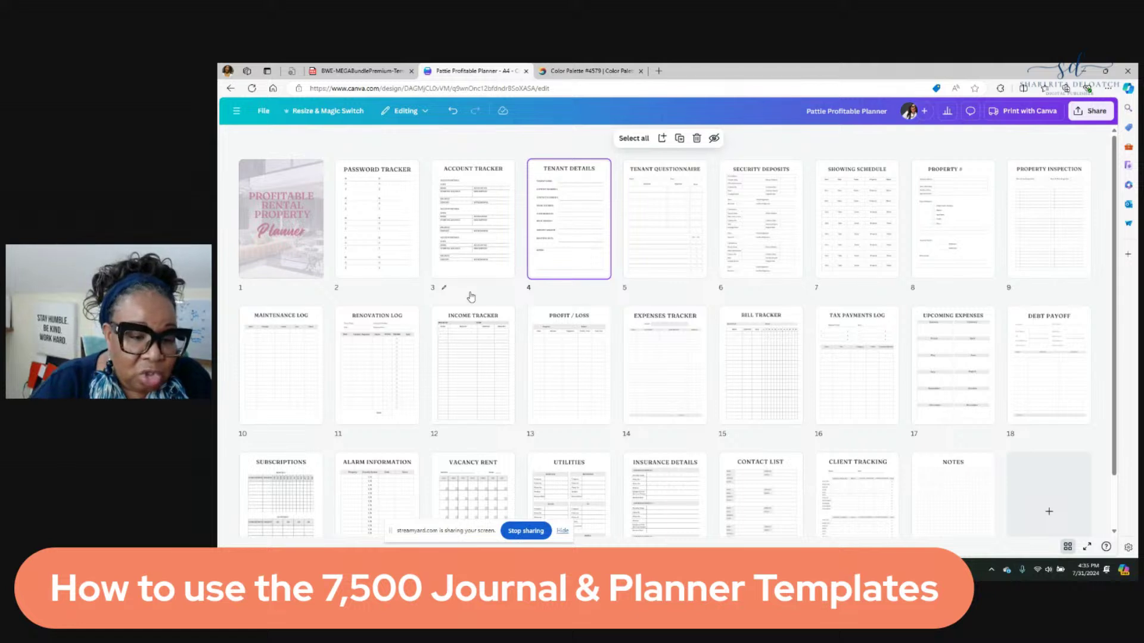
pyautogui.scroll(-1, 480, 284)
pyautogui.scroll(1, 467, 258)
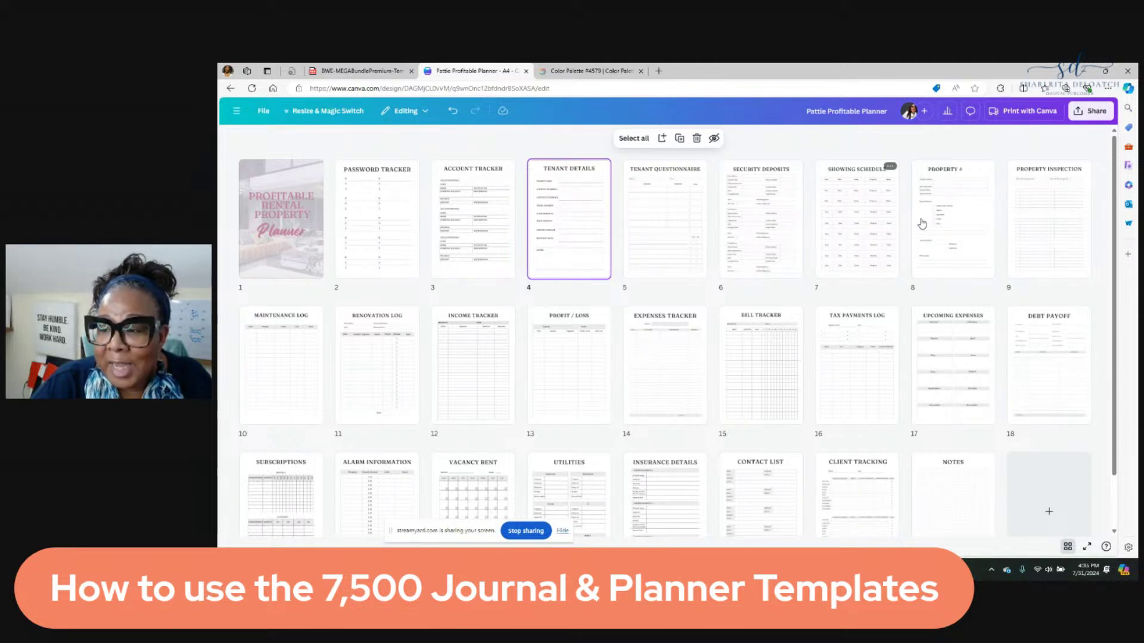
pyautogui.scroll(-2, 1012, 268)
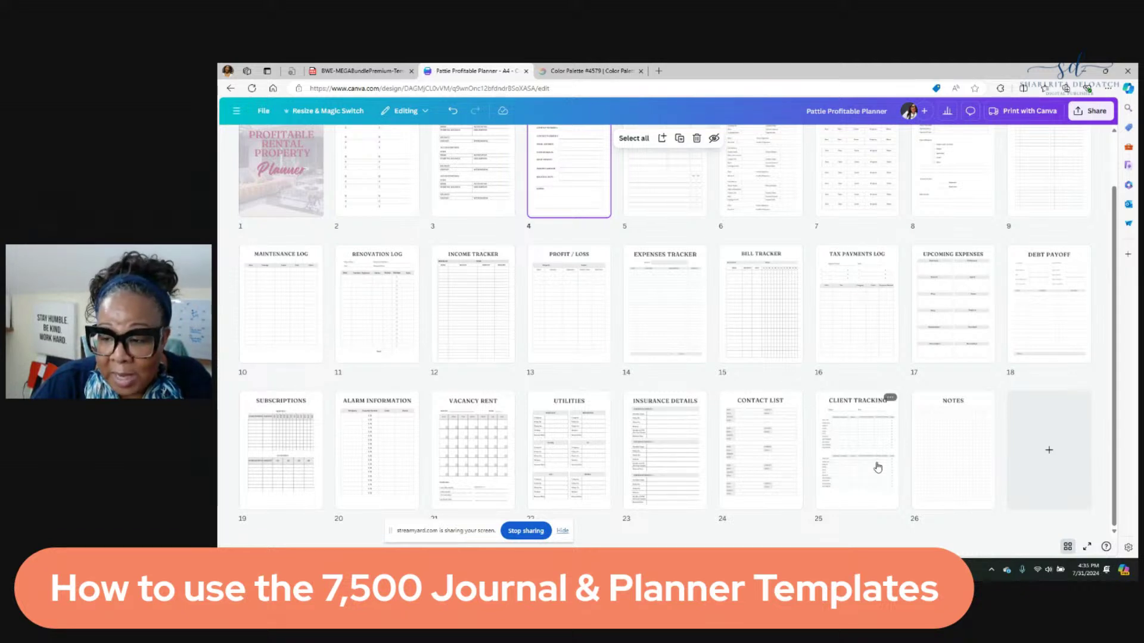
pyautogui.scroll(1, 878, 468)
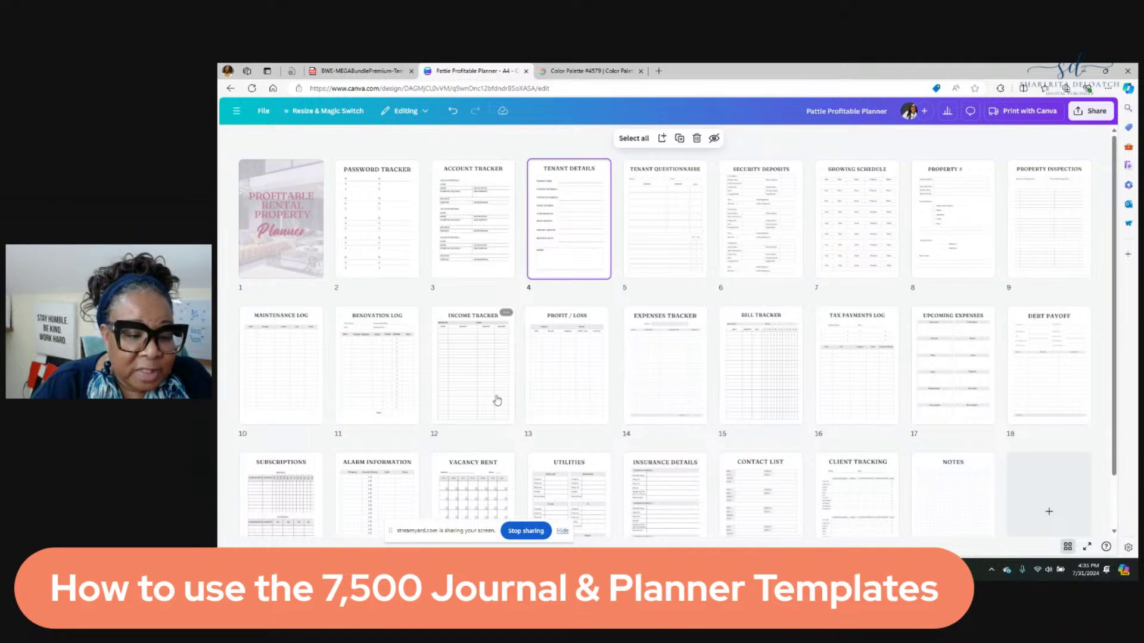
# Step: Select the Account Tracker page in the overview and return to the normal editing view on that page
pyautogui.click(401, 222)
pyautogui.click(469, 236)
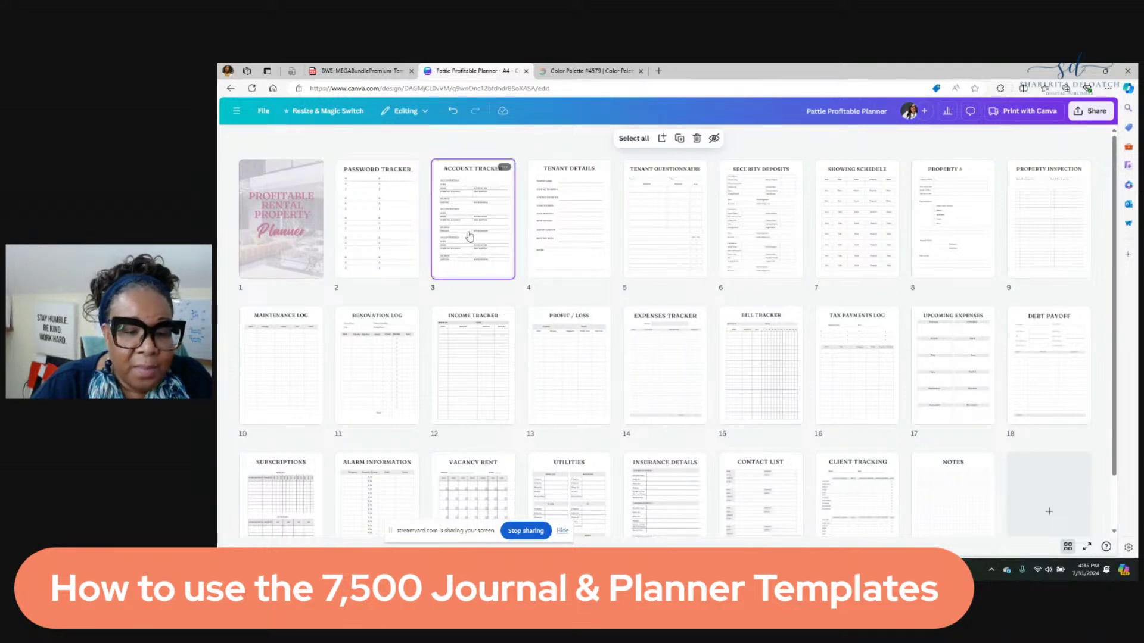
pyautogui.click(1068, 547)
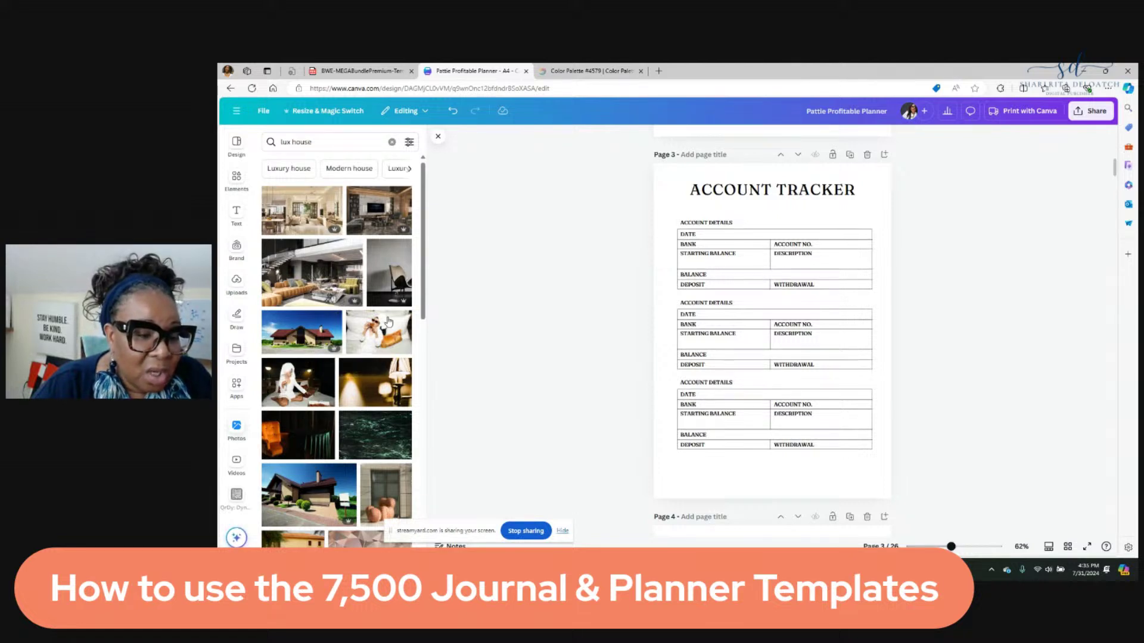
# Step: Search the elements library for "house" and browse the full set of graphics results for a suitable cottage illustration
pyautogui.scroll(-2, 388, 322)
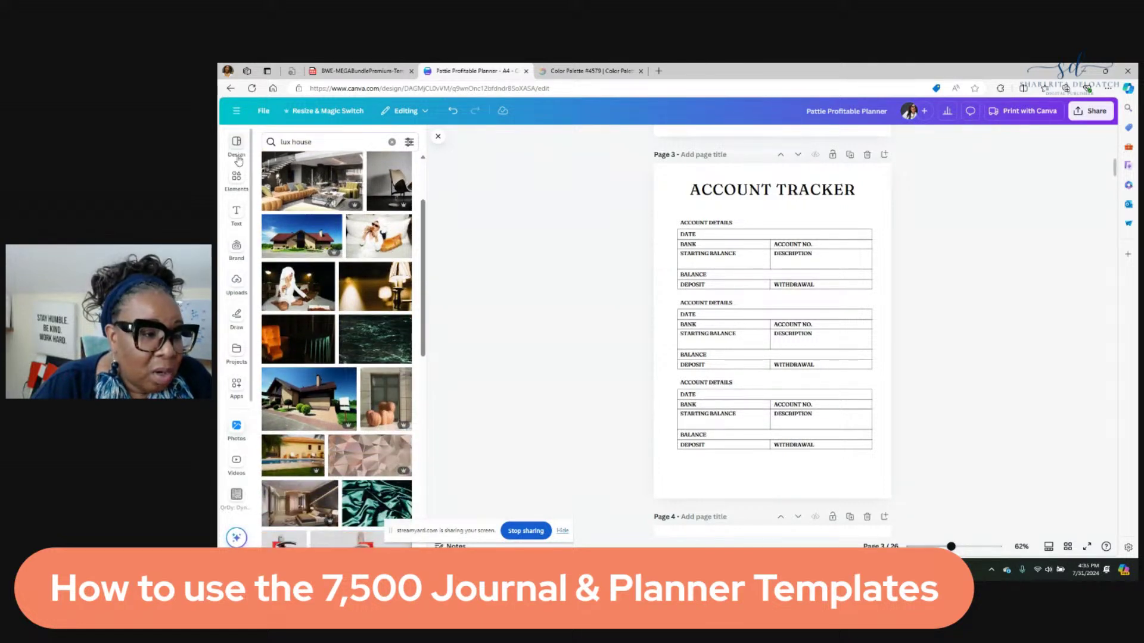
pyautogui.click(237, 179)
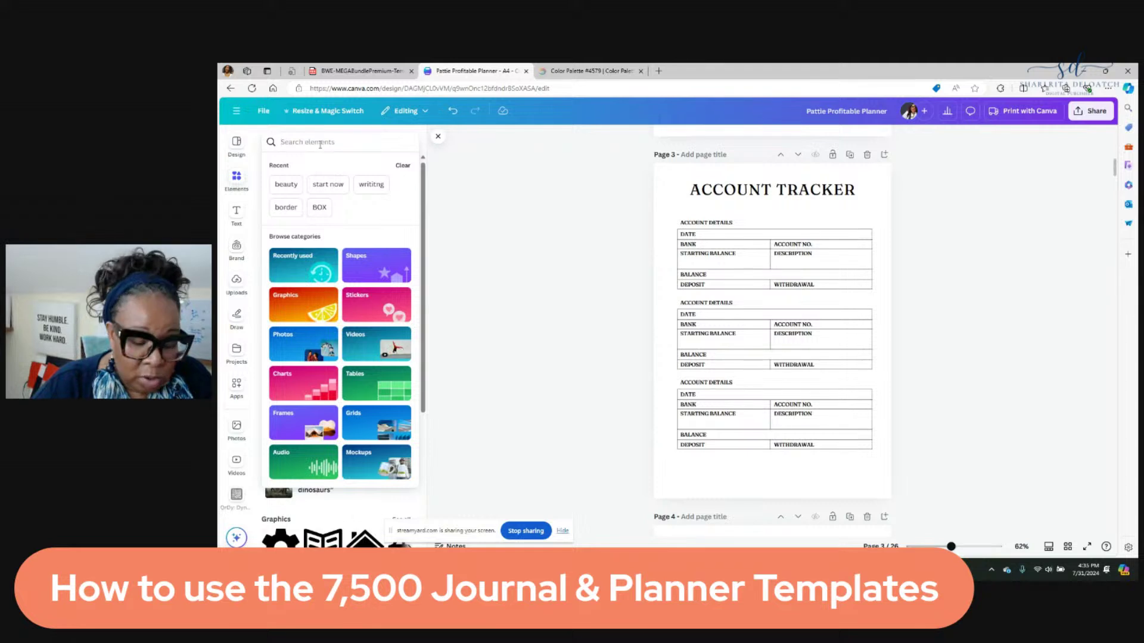
pyautogui.click(319, 142)
pyautogui.write('house')
pyautogui.press('Return')
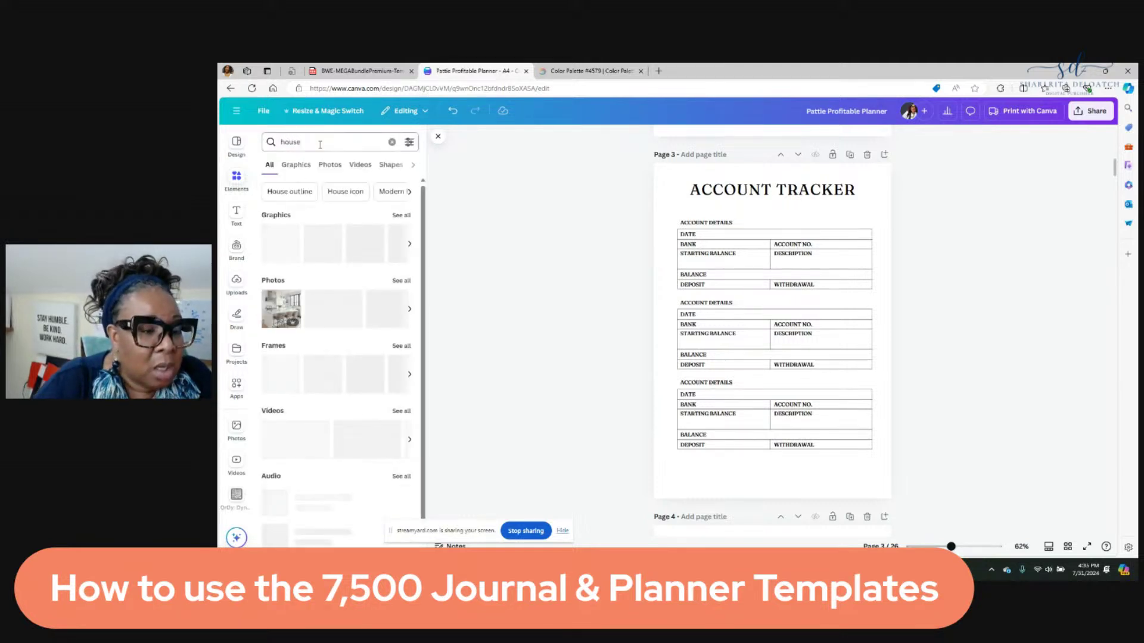
pyautogui.click(401, 216)
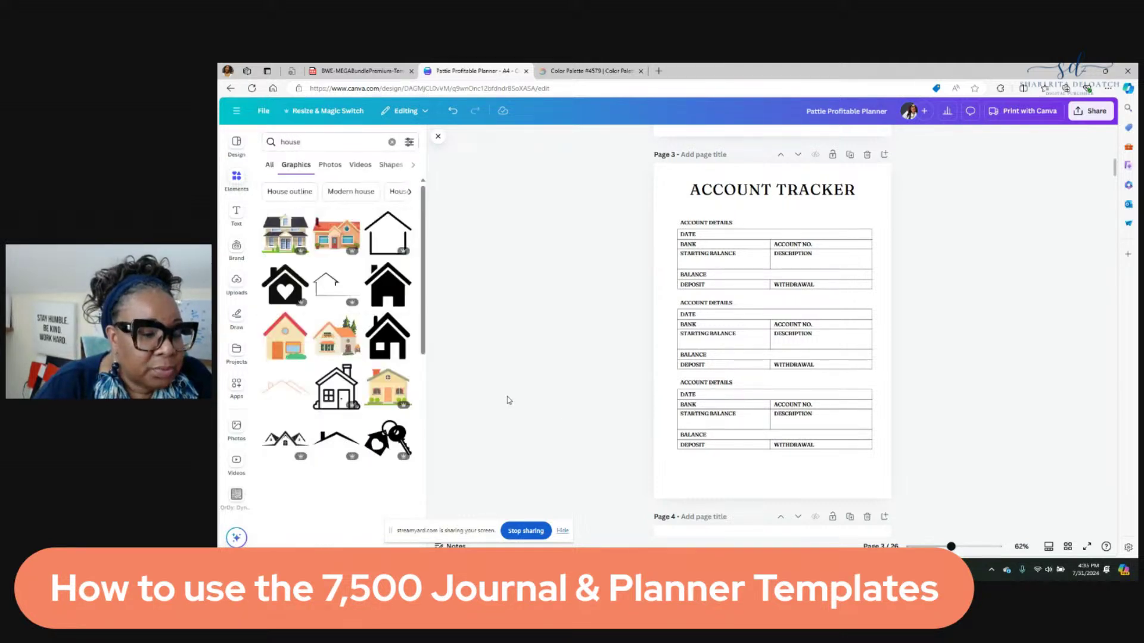
pyautogui.scroll(-4, 338, 385)
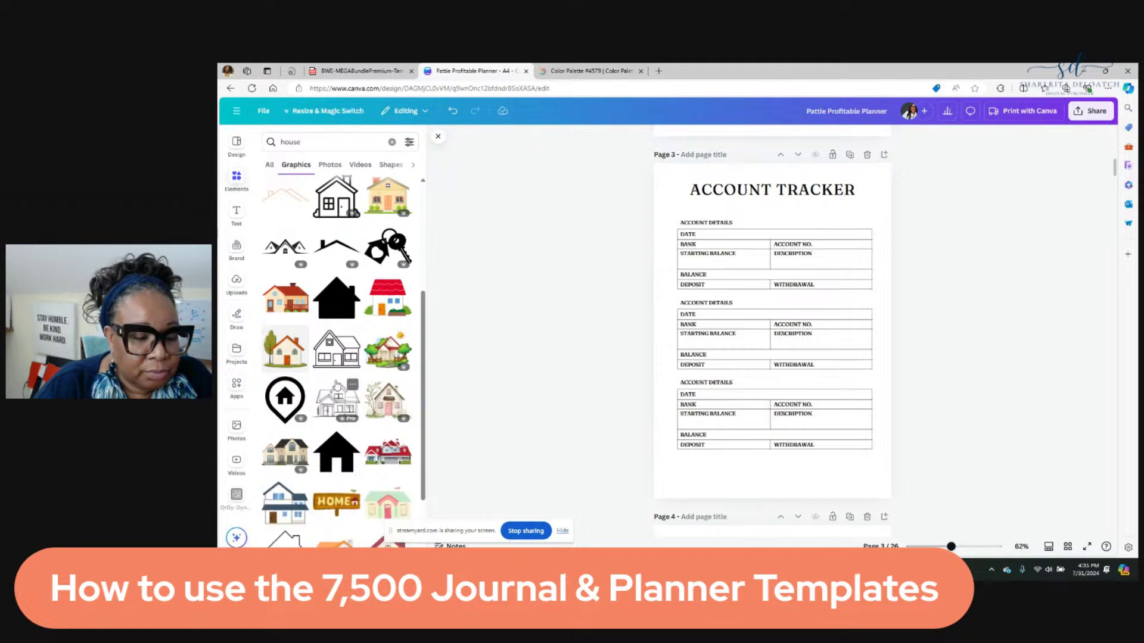
pyautogui.scroll(-1, 337, 386)
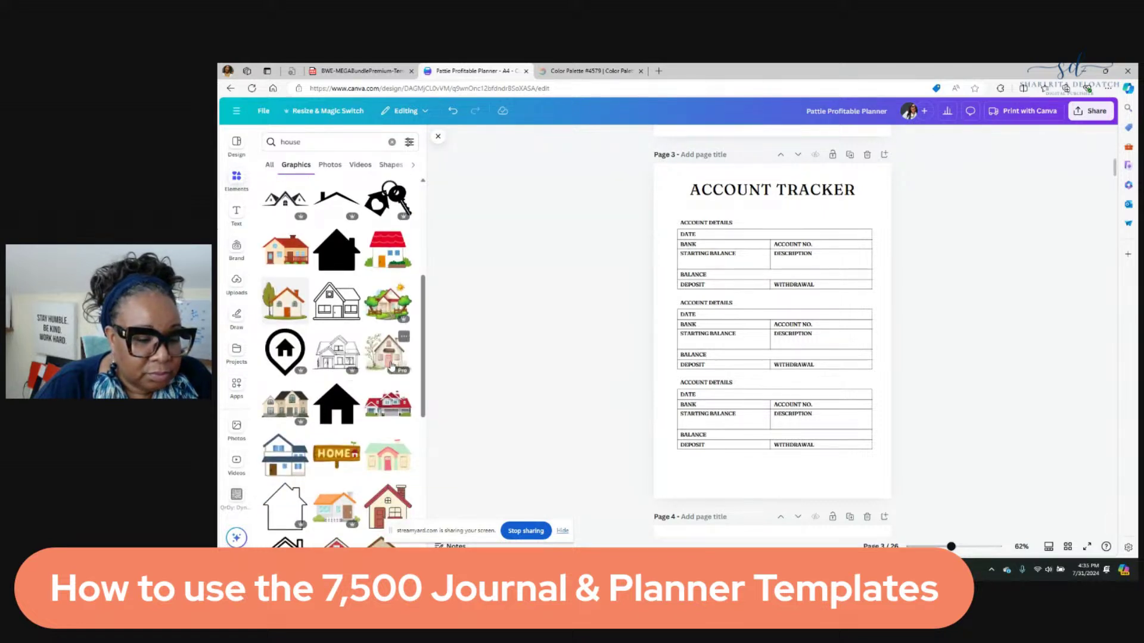
# Step: Add the watercolor cottage with the pink door to the Account Tracker page, enlarge it to nearly page width, and center it over the tables
pyautogui.click(392, 366)
pyautogui.moveTo(857, 330); pyautogui.dragTo(855, 316)
pyautogui.moveTo(865, 239); pyautogui.dragTo(881, 225)
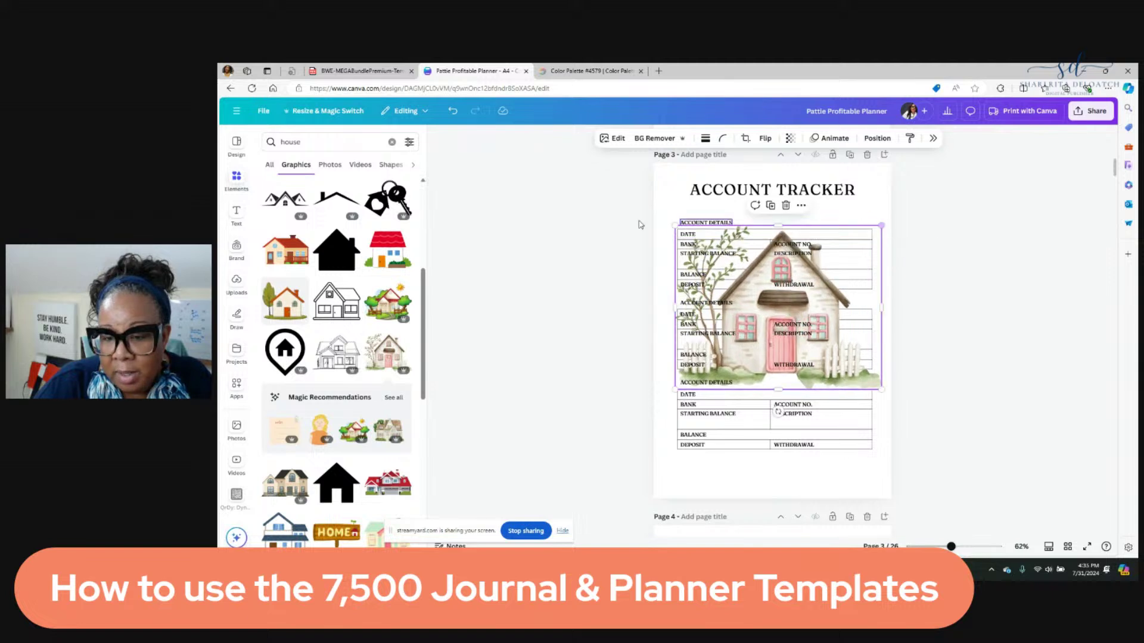
pyautogui.moveTo(673, 224); pyautogui.dragTo(667, 220)
pyautogui.moveTo(805, 305); pyautogui.dragTo(802, 333)
pyautogui.click(774, 285)
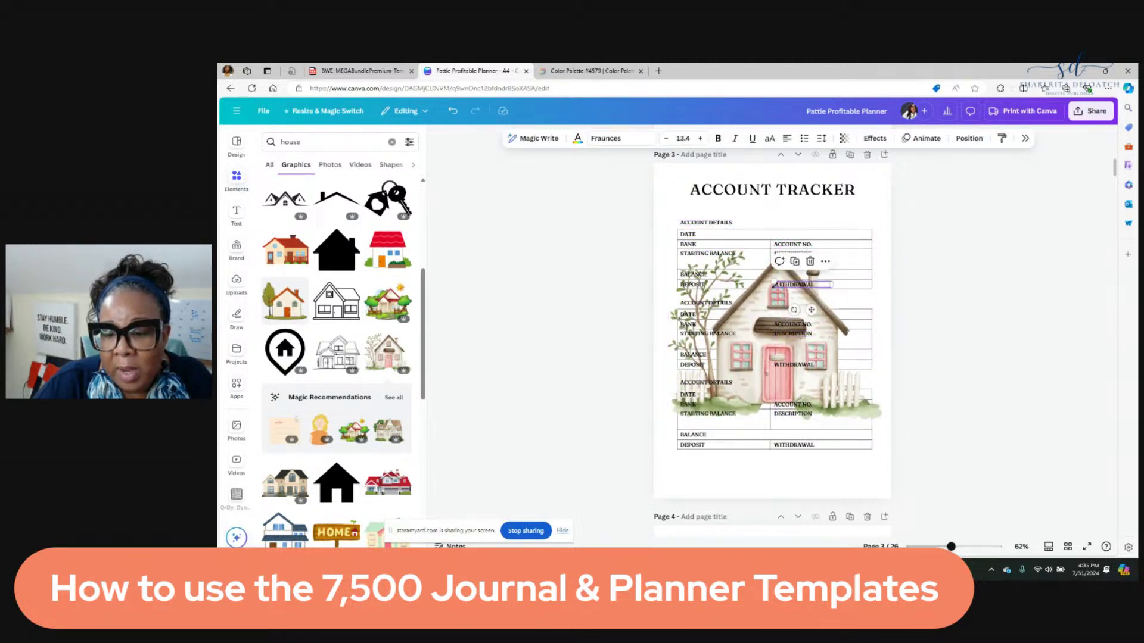
pyautogui.click(993, 340)
pyautogui.click(712, 290)
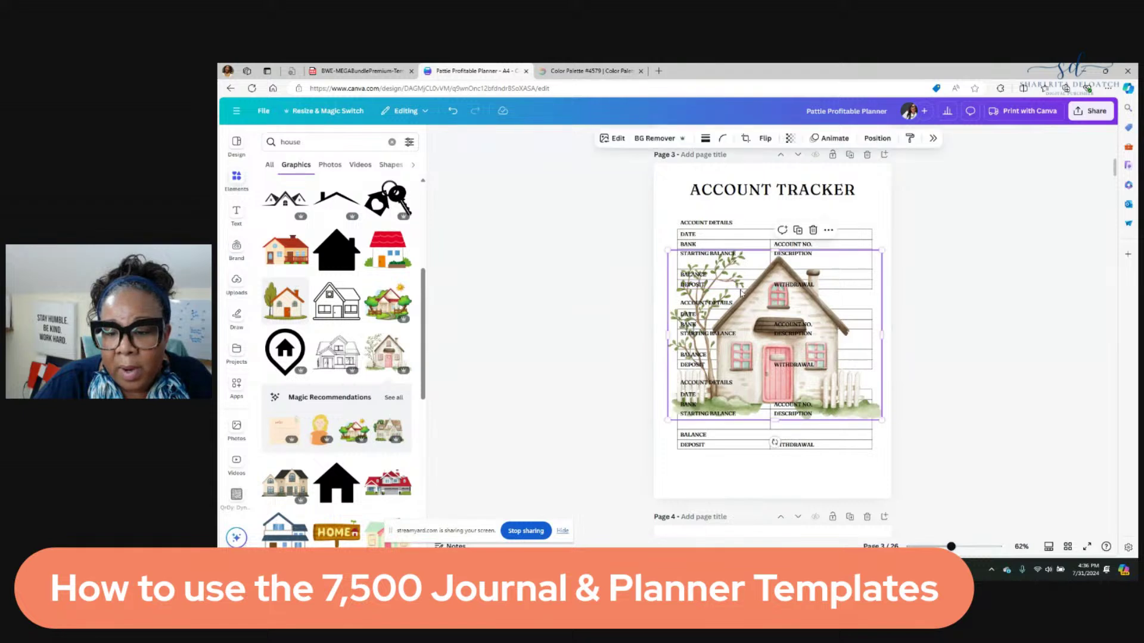
# Step: Lower the cottage graphic's transparency setting to about 5 to turn it into a faint watermark
pyautogui.click(789, 138)
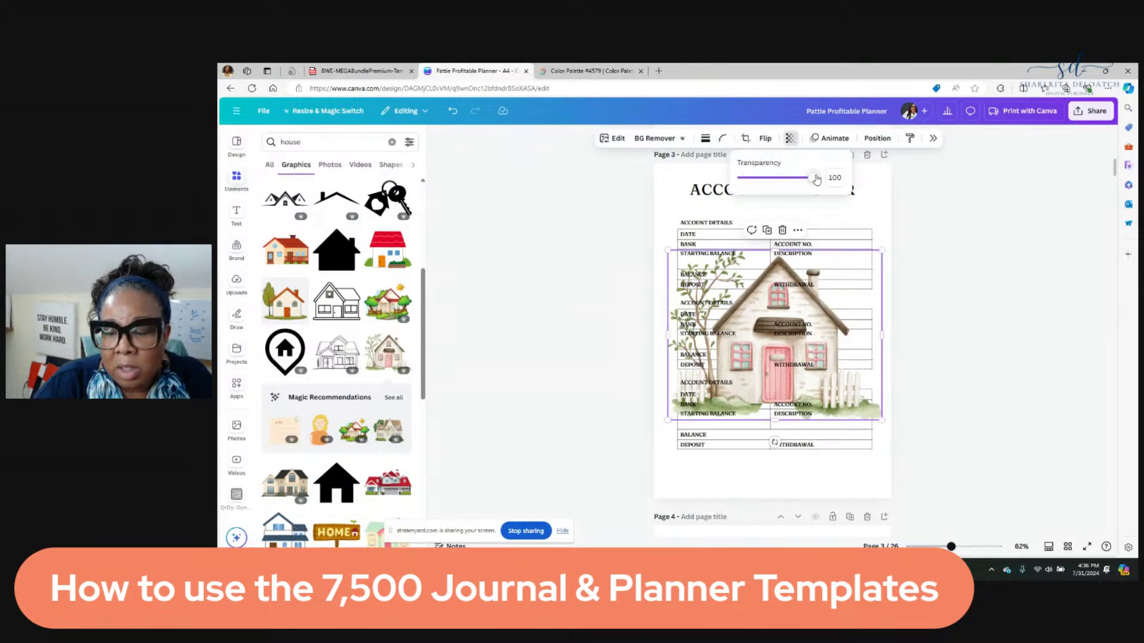
pyautogui.moveTo(815, 177); pyautogui.dragTo(749, 188)
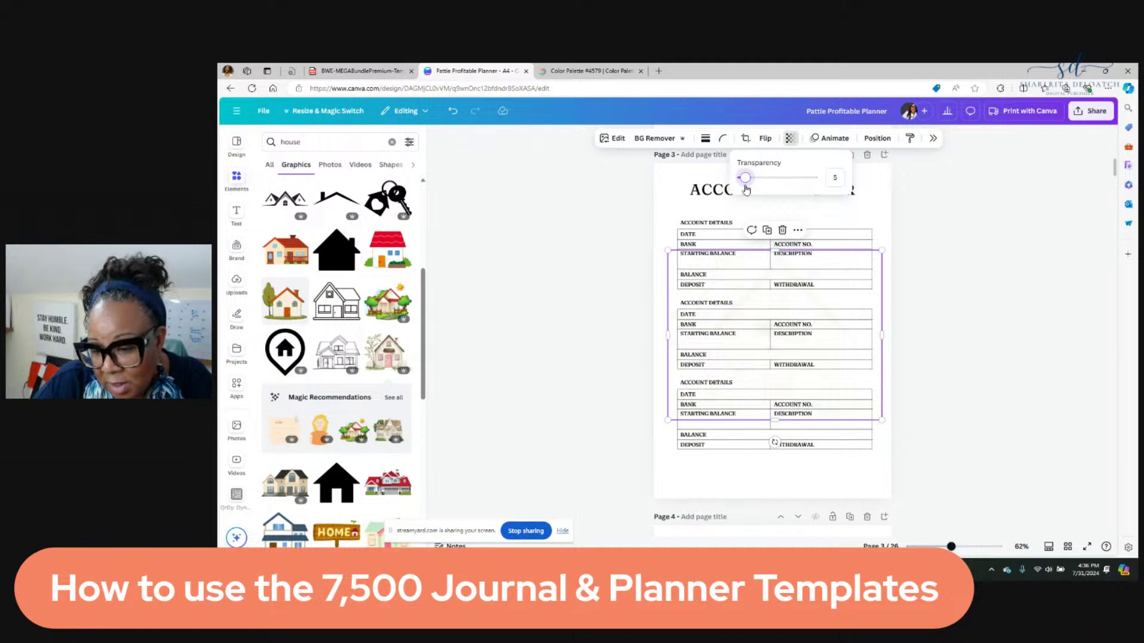
pyautogui.click(1095, 334)
pyautogui.click(965, 355)
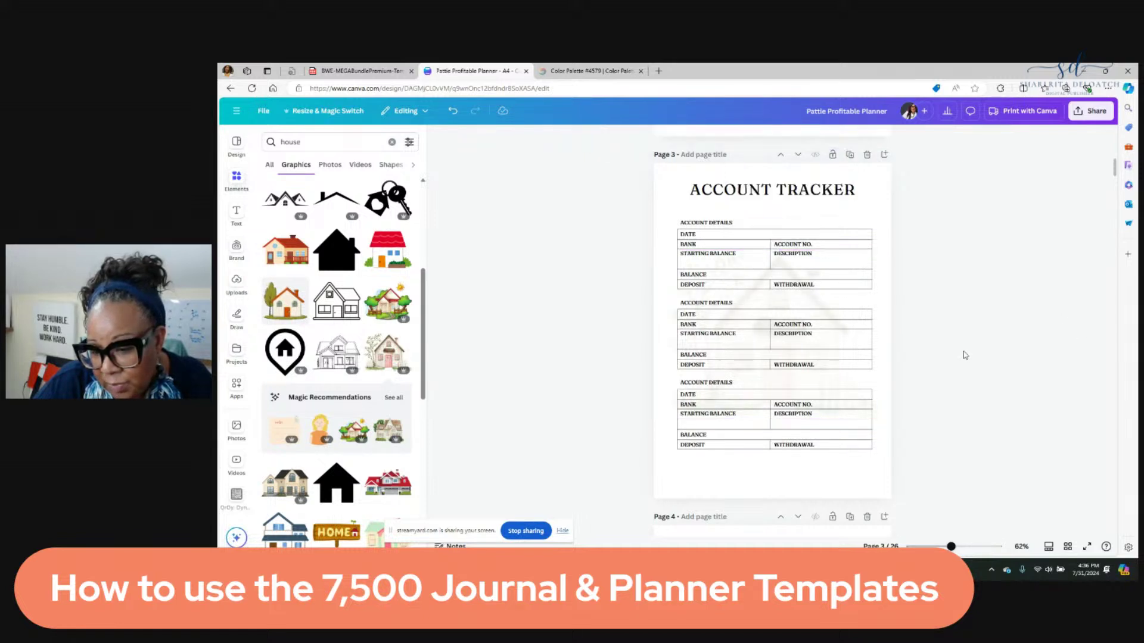
# Step: Enlarge the faded cottage watermark slightly on both sides so that it spans the Account Tracker page's width
pyautogui.click(825, 382)
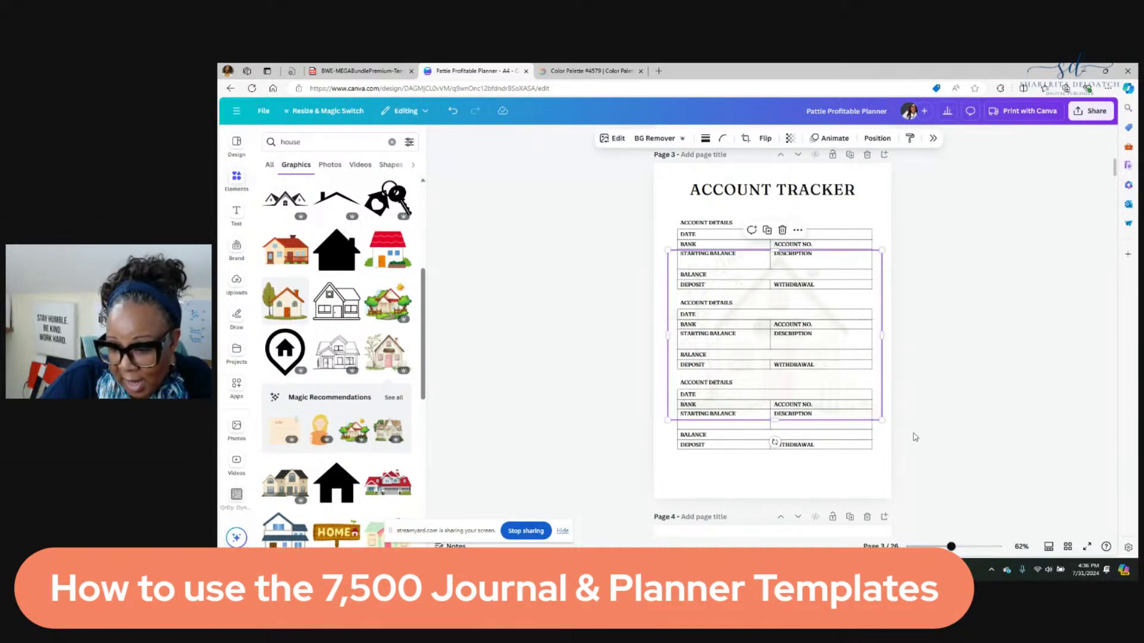
pyautogui.moveTo(883, 421); pyautogui.dragTo(890, 426)
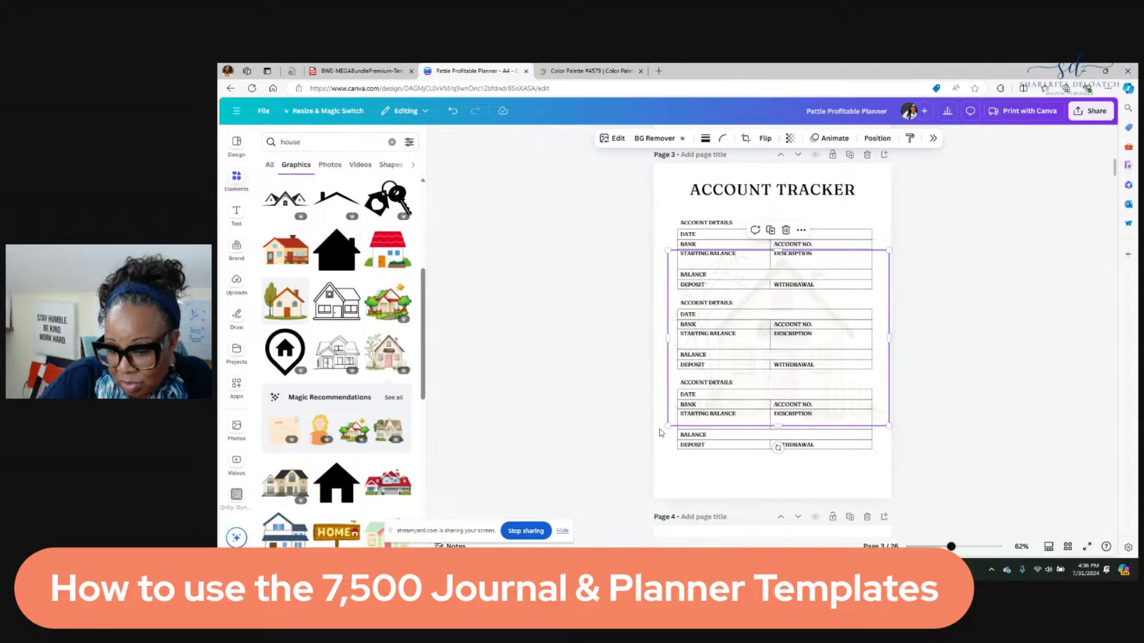
pyautogui.moveTo(666, 426); pyautogui.dragTo(660, 428)
pyautogui.click(983, 424)
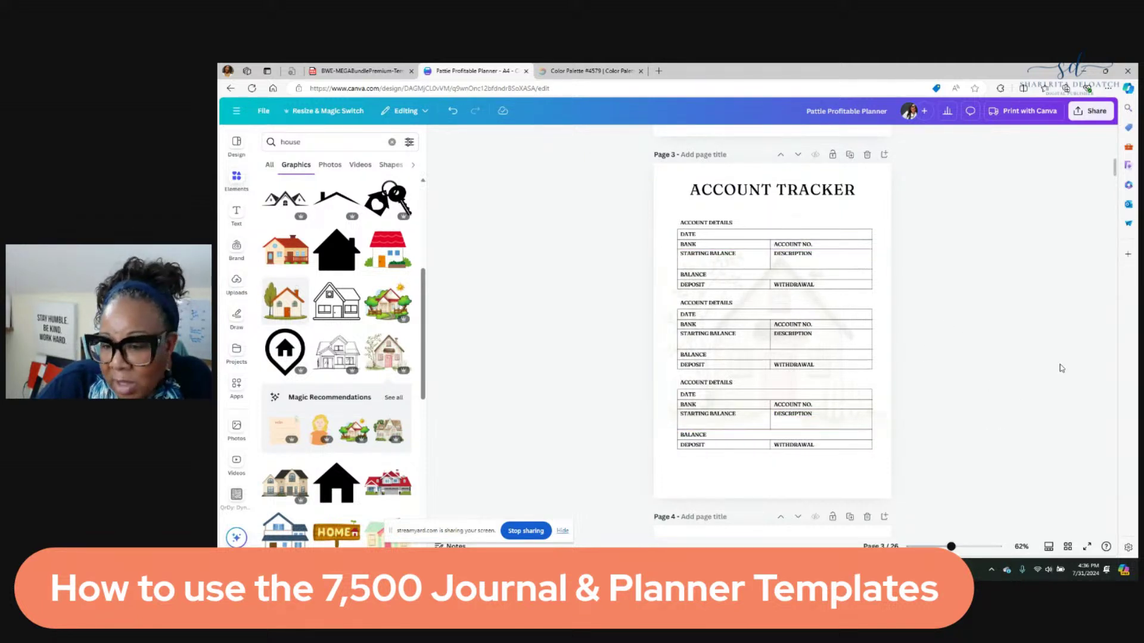
# Step: Apply the Pattie Profitable Planners brand color palette to the Account Tracker page
pyautogui.click(773, 193)
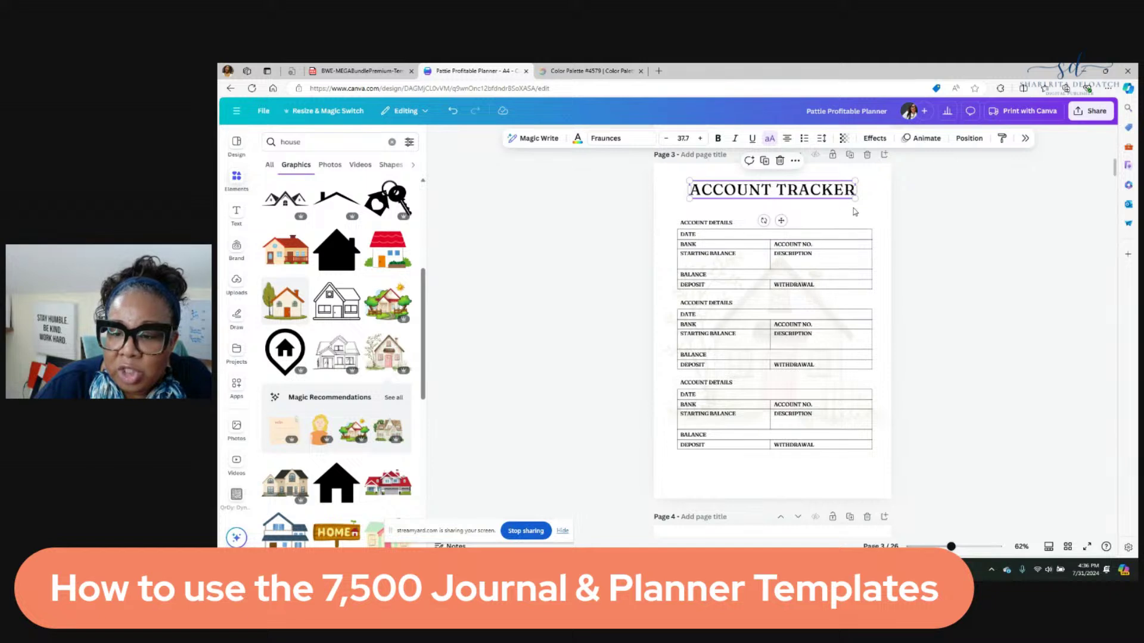
pyautogui.click(855, 212)
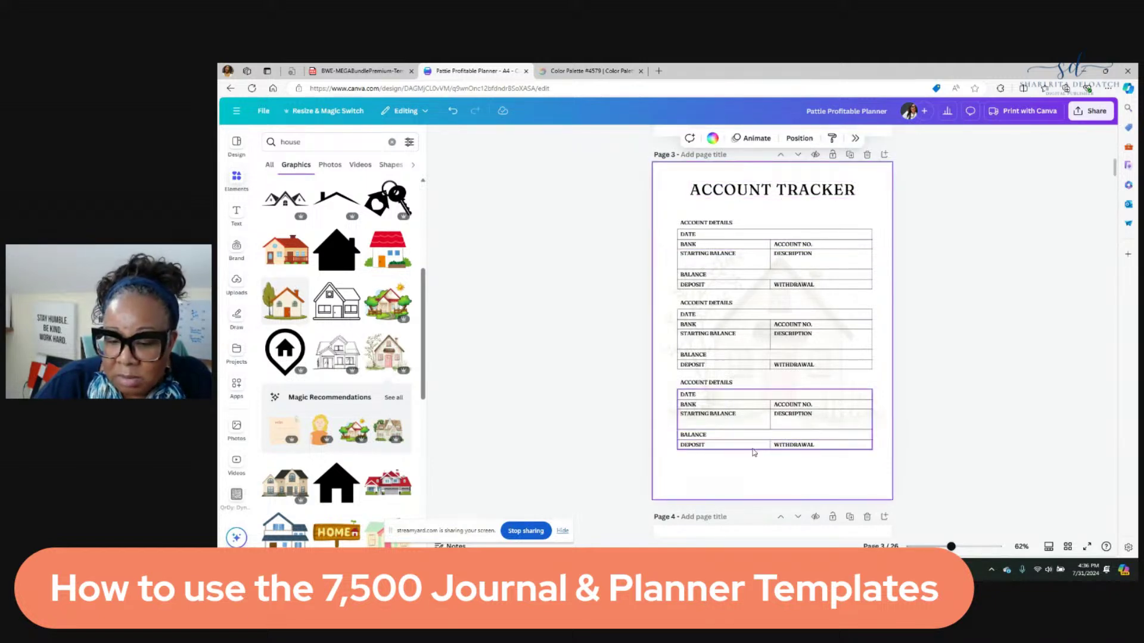
pyautogui.click(703, 445)
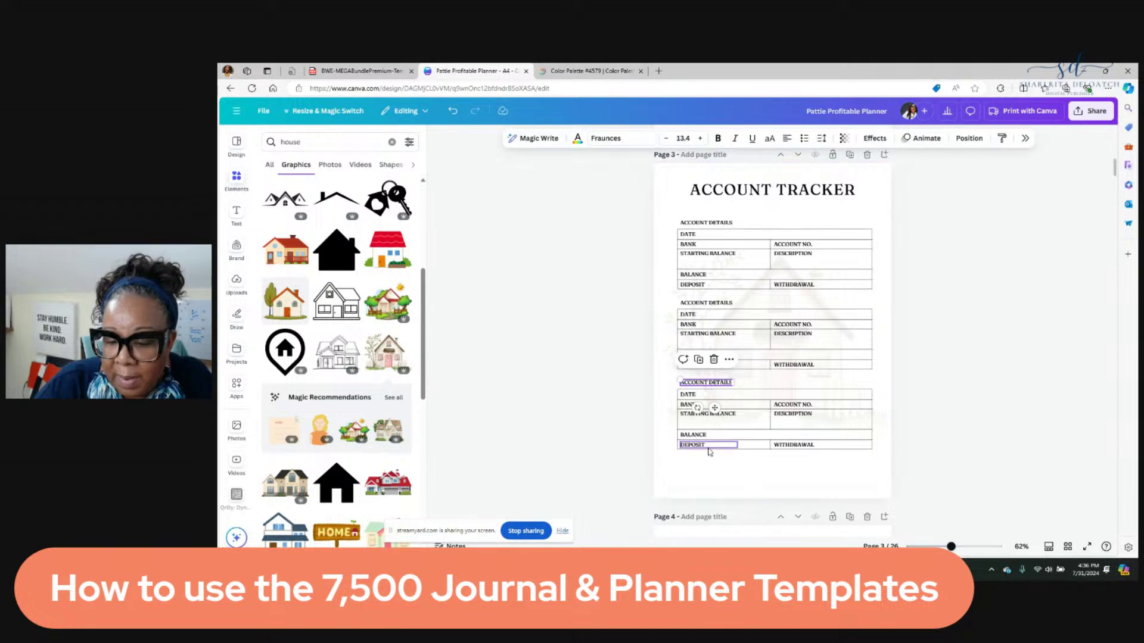
pyautogui.click(716, 472)
pyautogui.click(236, 142)
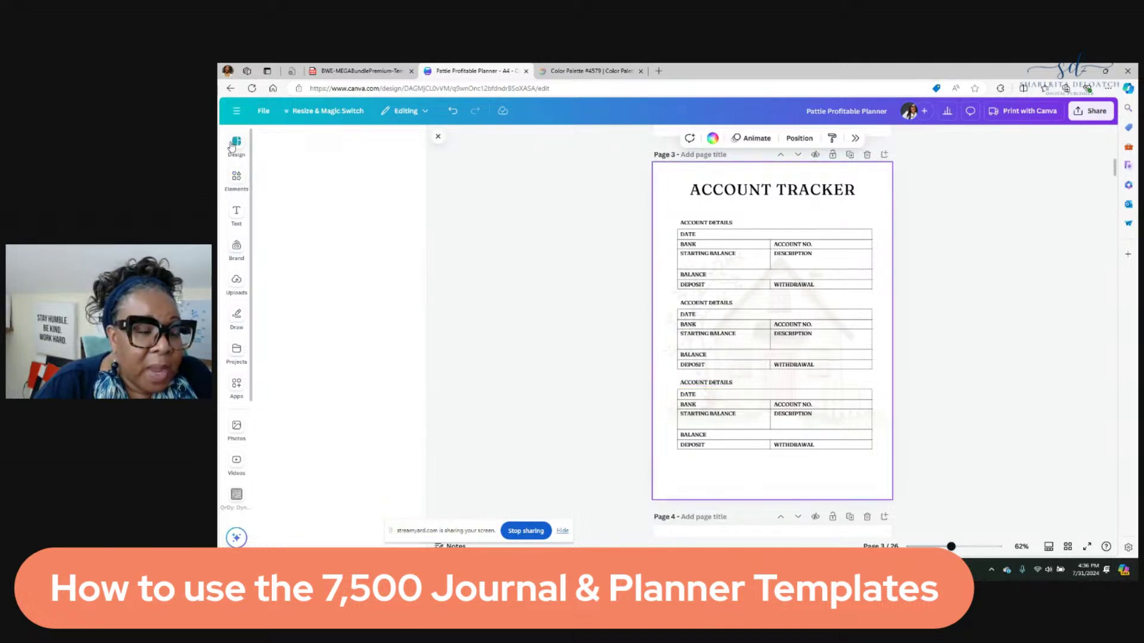
pyautogui.click(294, 266)
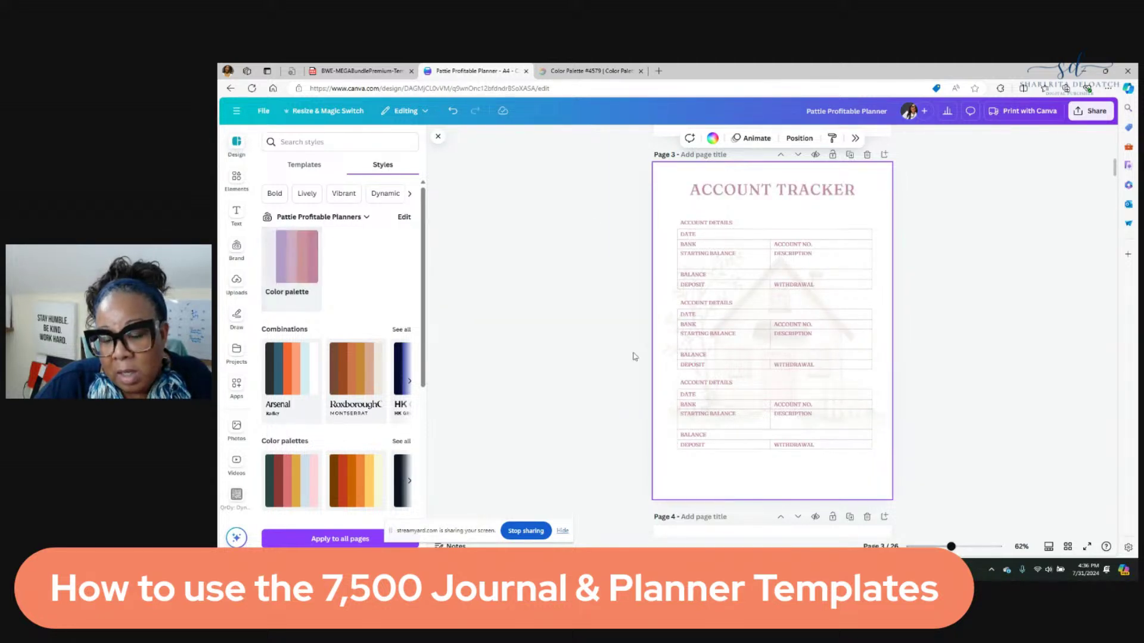
# Step: Duplicate the watermarked Account Tracker page five times so that the copies sit directly before the Tenant Details page
pyautogui.click(585, 347)
pyautogui.scroll(-6, 907, 371)
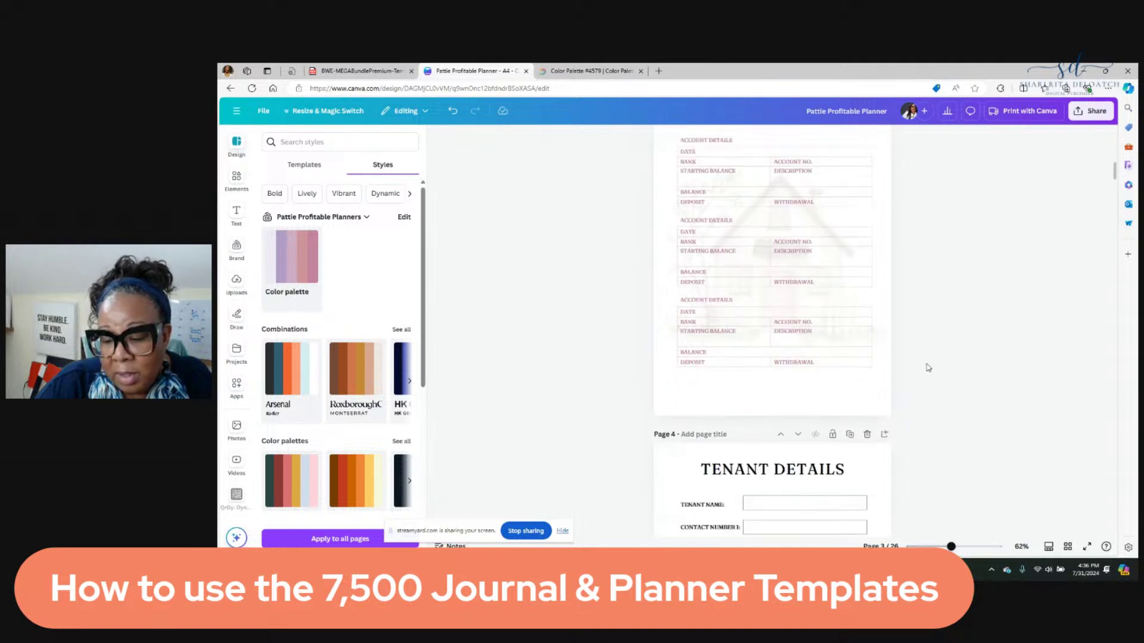
pyautogui.scroll(-4, 907, 370)
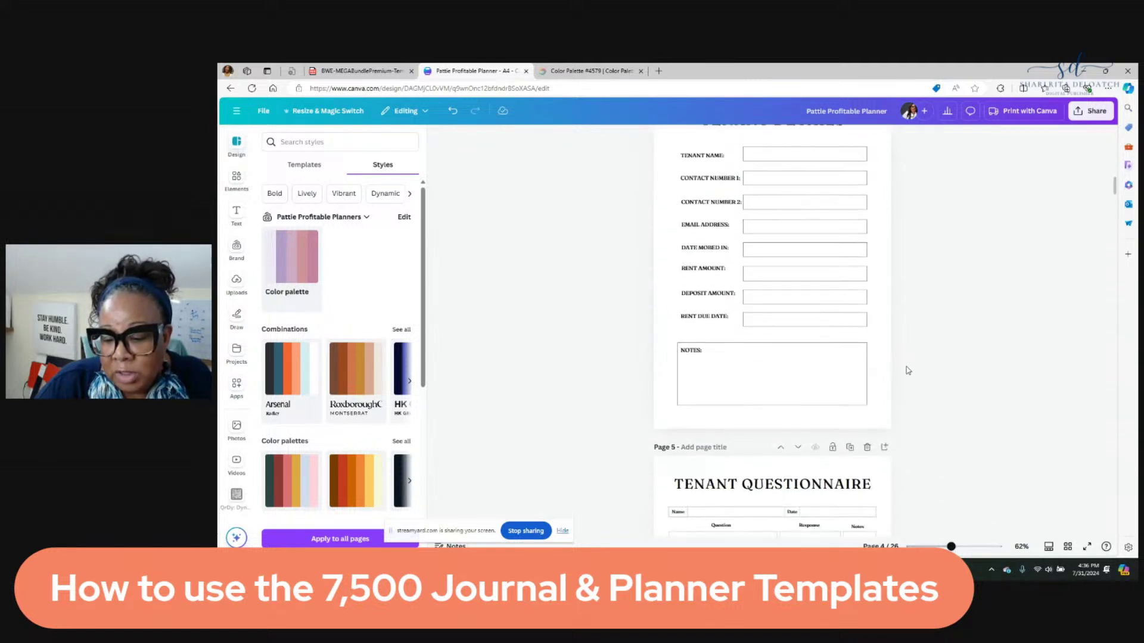
pyautogui.scroll(10, 913, 371)
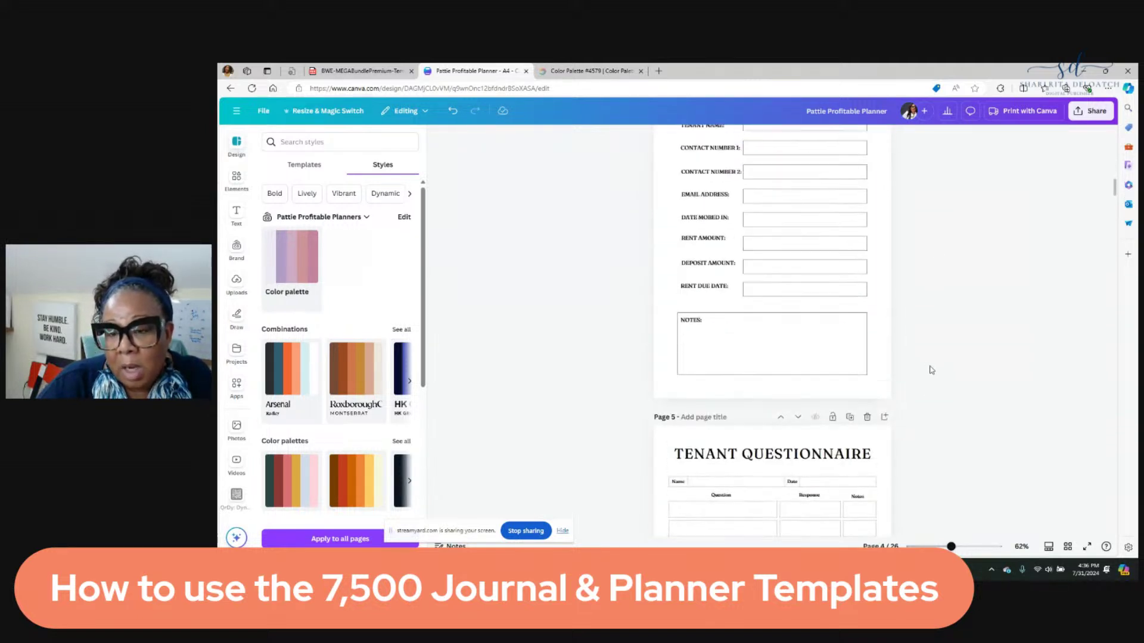
pyautogui.scroll(1, 894, 286)
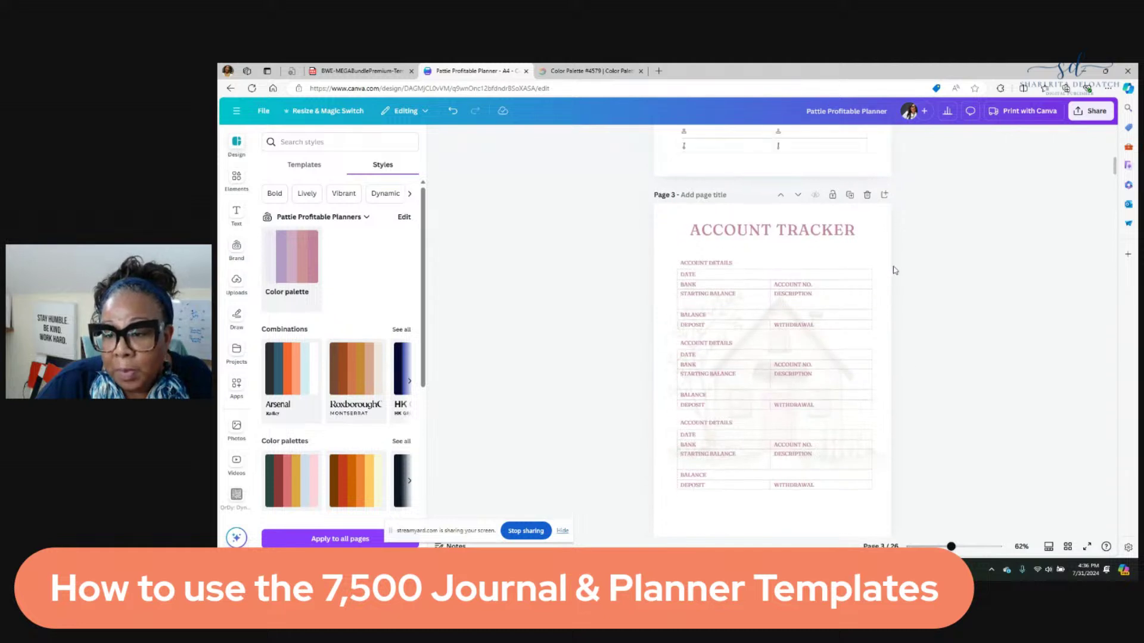
pyautogui.click(850, 203)
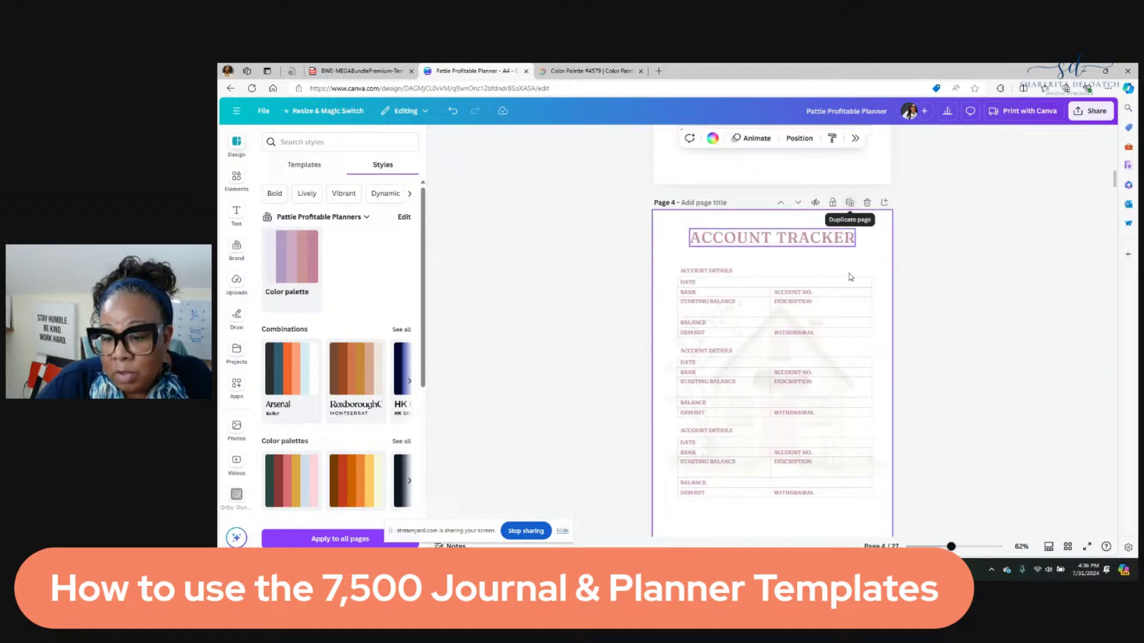
pyautogui.click(850, 202)
pyautogui.click(849, 203)
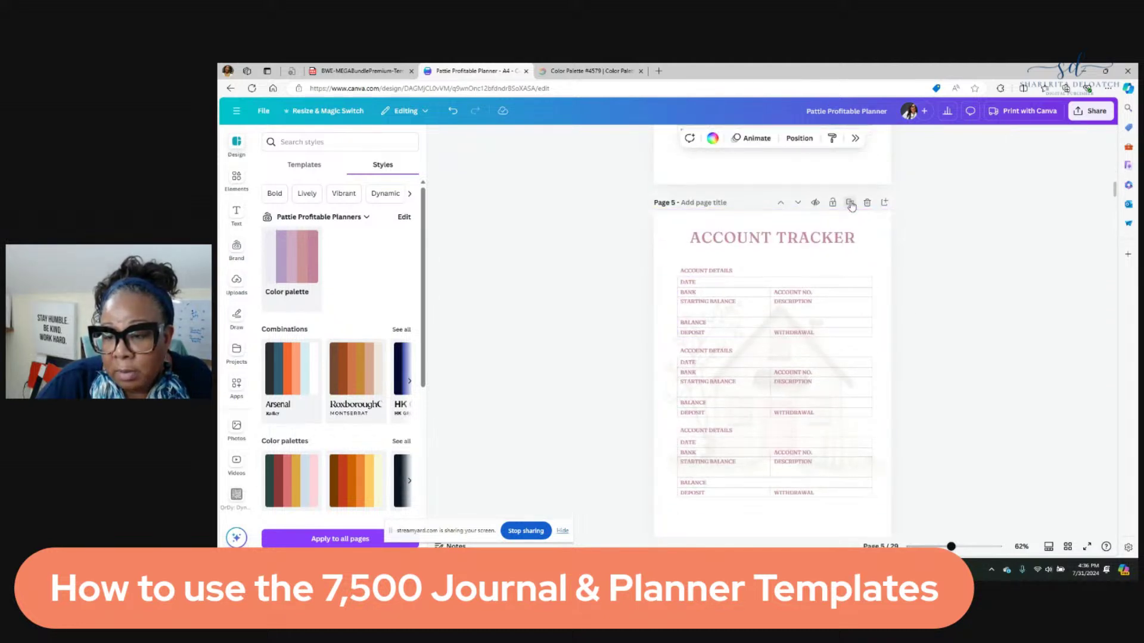
pyautogui.click(849, 204)
pyautogui.click(848, 203)
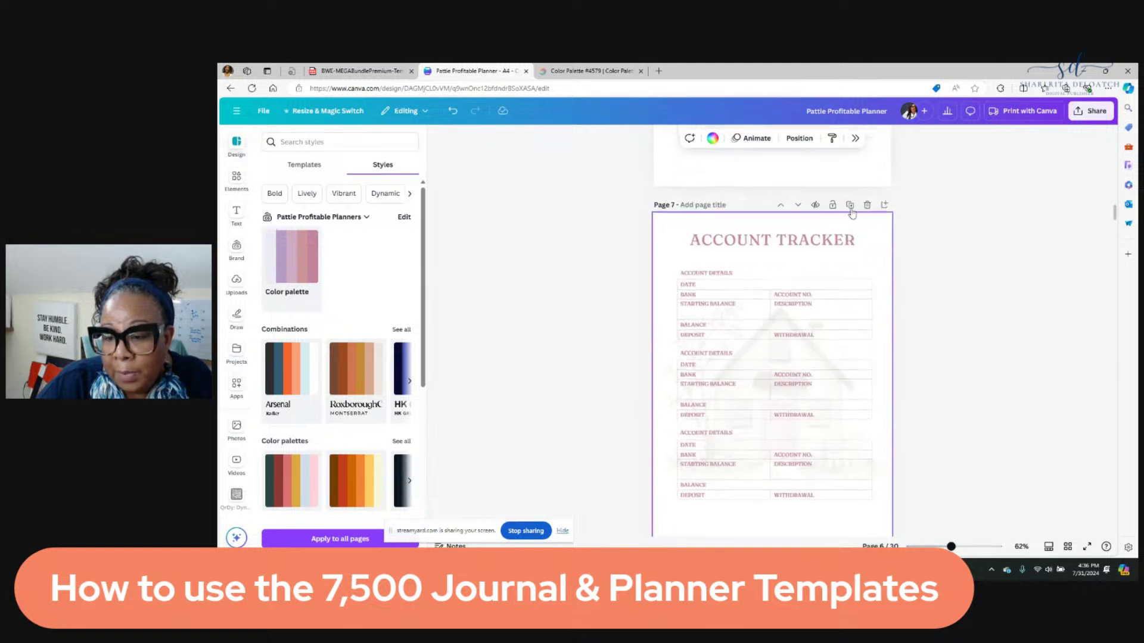
pyautogui.click(849, 204)
pyautogui.scroll(-5, 900, 292)
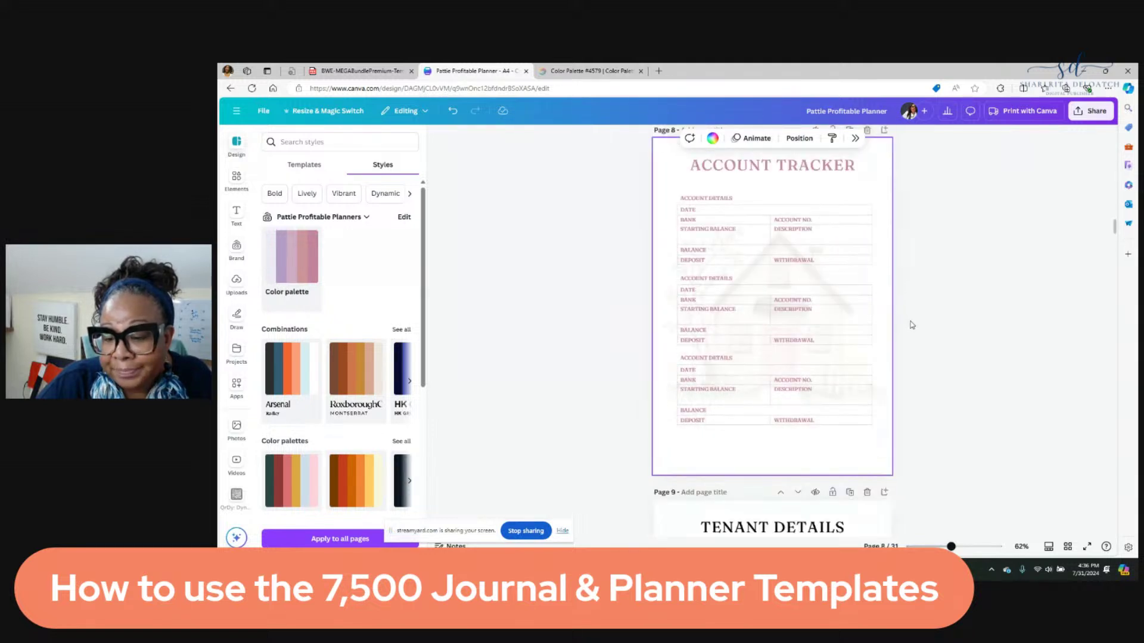
# Step: Review the duplicated Account Tracker pages, examining the placement of the cottage watermark and the brand colors on each copy
pyautogui.scroll(2, 912, 322)
pyautogui.scroll(5, 916, 333)
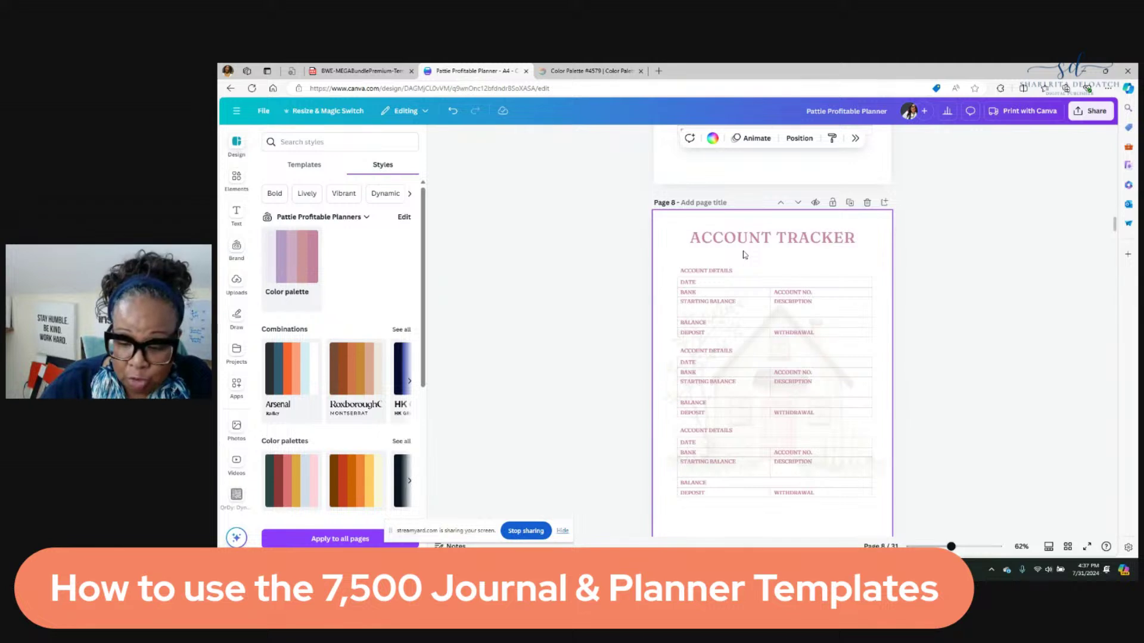
pyautogui.scroll(-3, 743, 255)
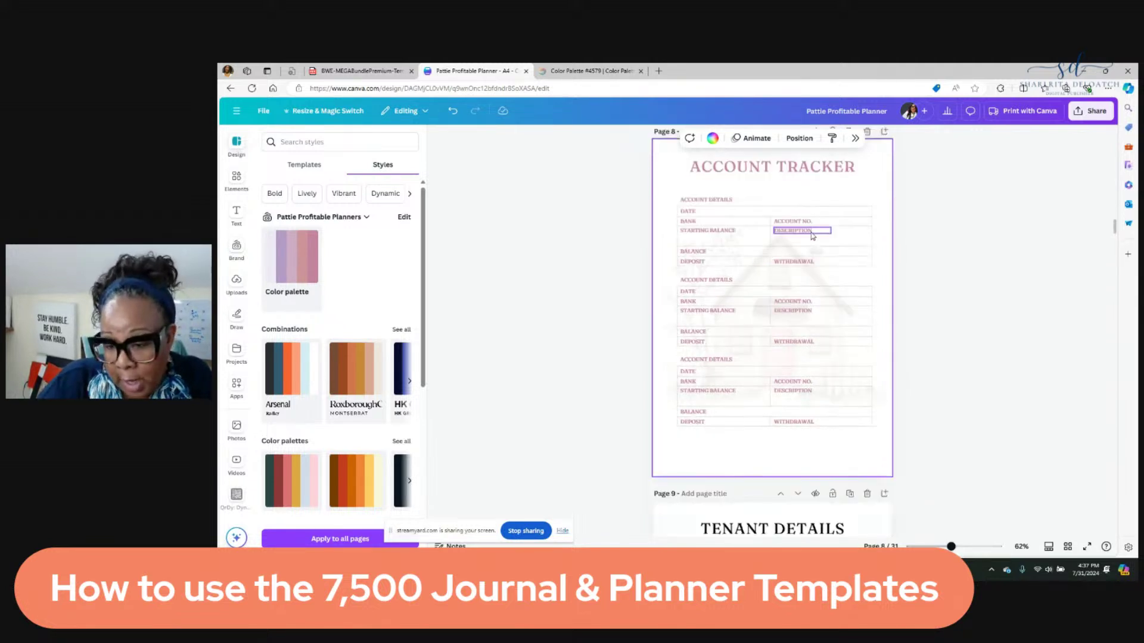
pyautogui.scroll(5, 965, 290)
pyautogui.scroll(2, 964, 290)
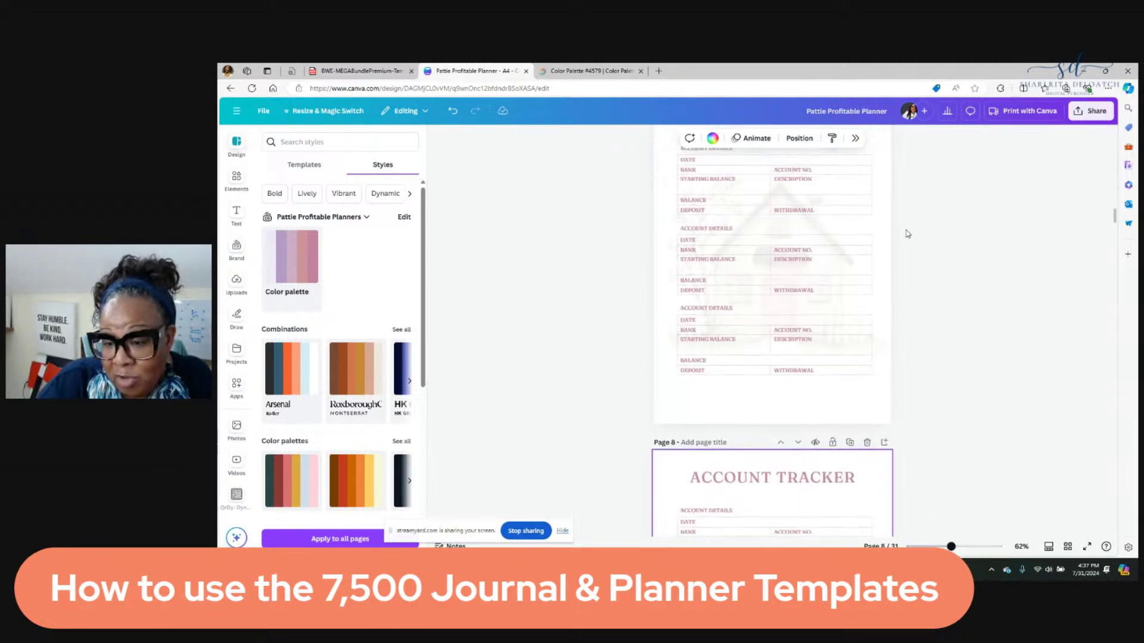
pyautogui.click(867, 258)
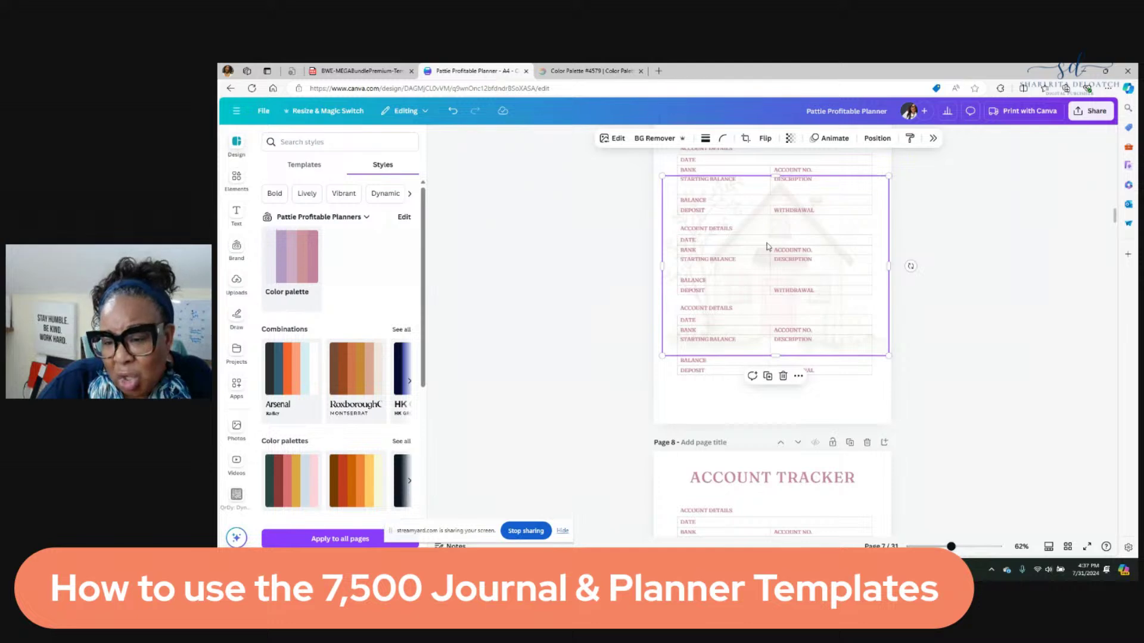
pyautogui.scroll(8, 767, 244)
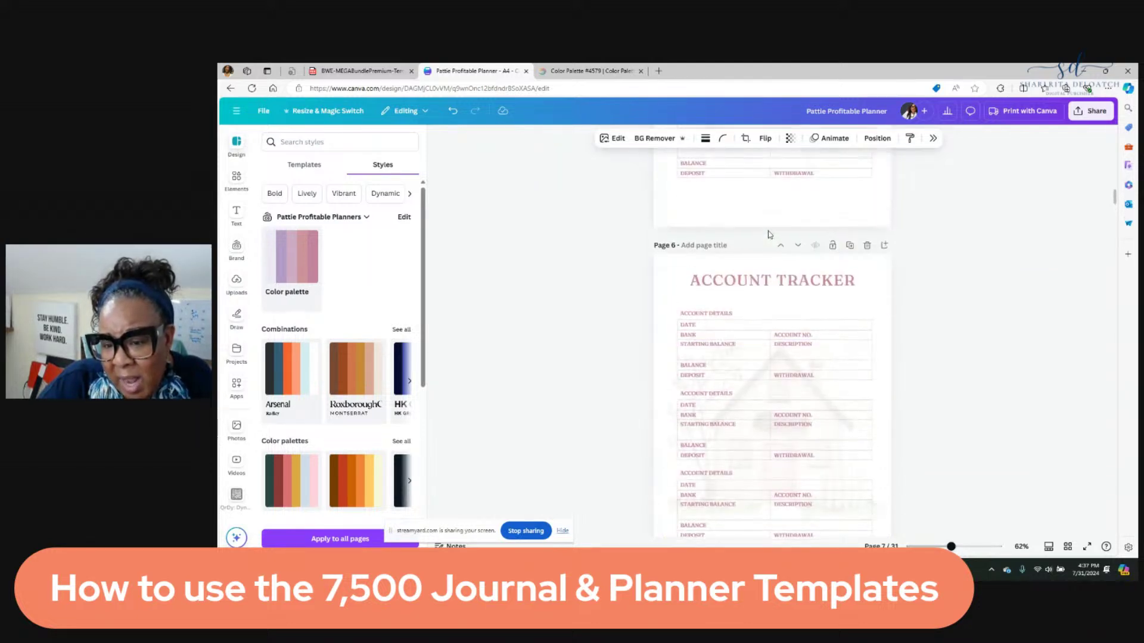
pyautogui.scroll(10, 768, 234)
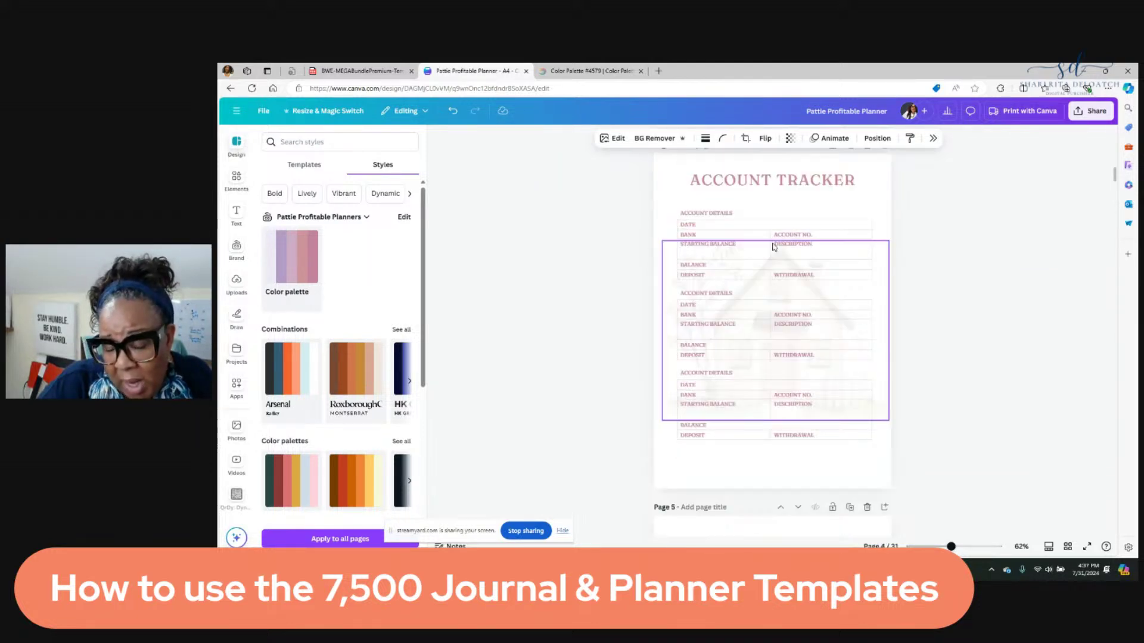
pyautogui.scroll(10, 774, 247)
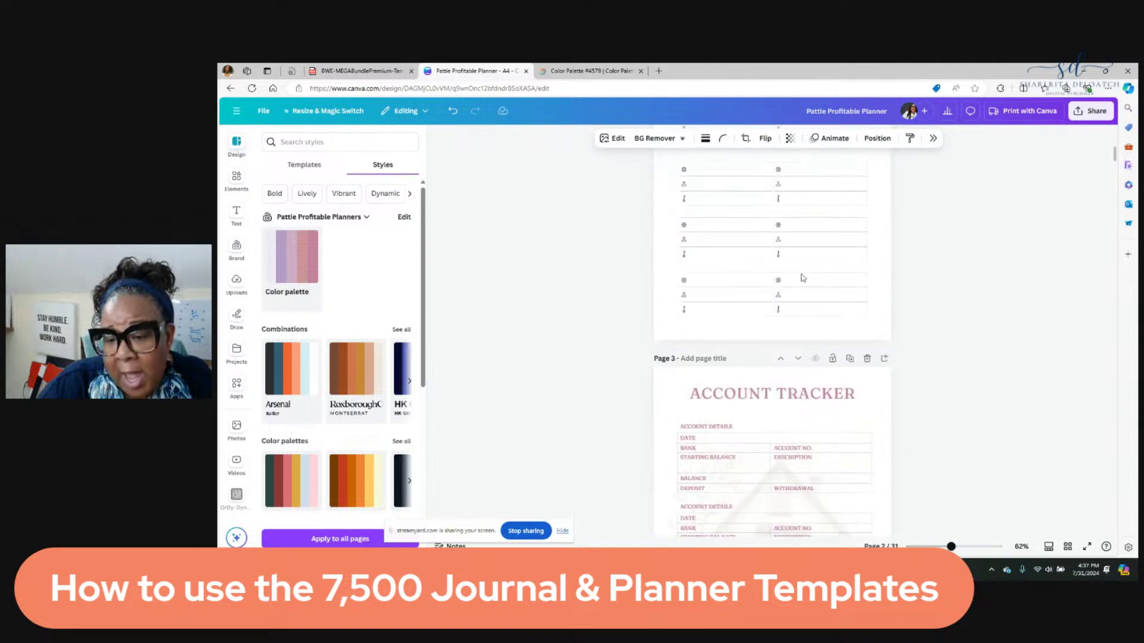
pyautogui.scroll(-10, 803, 278)
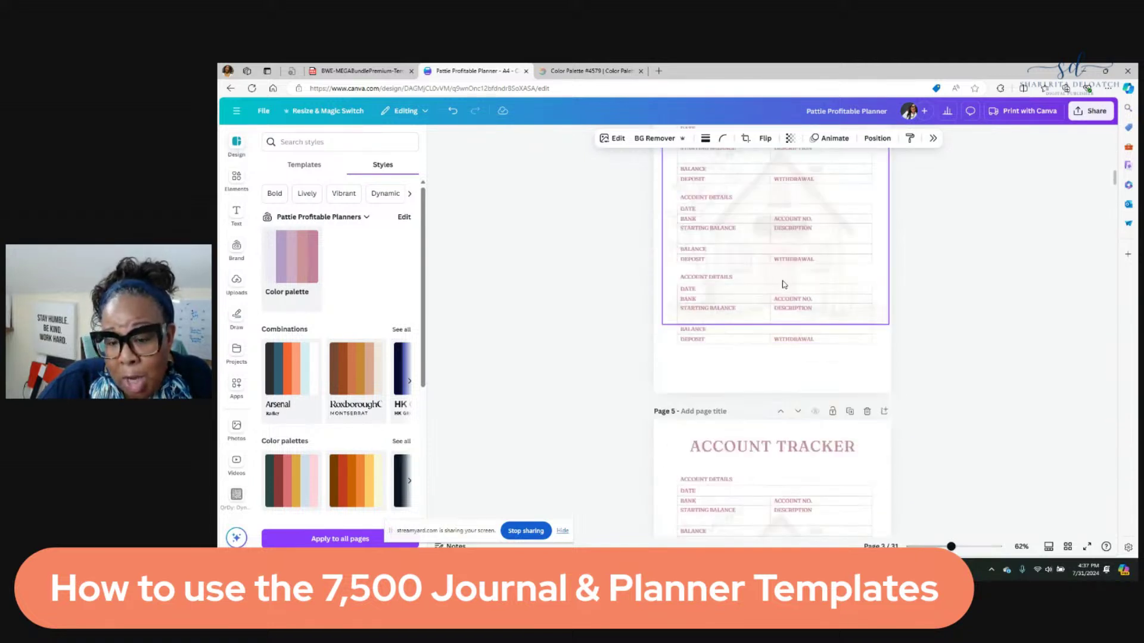
pyautogui.scroll(-3, 784, 285)
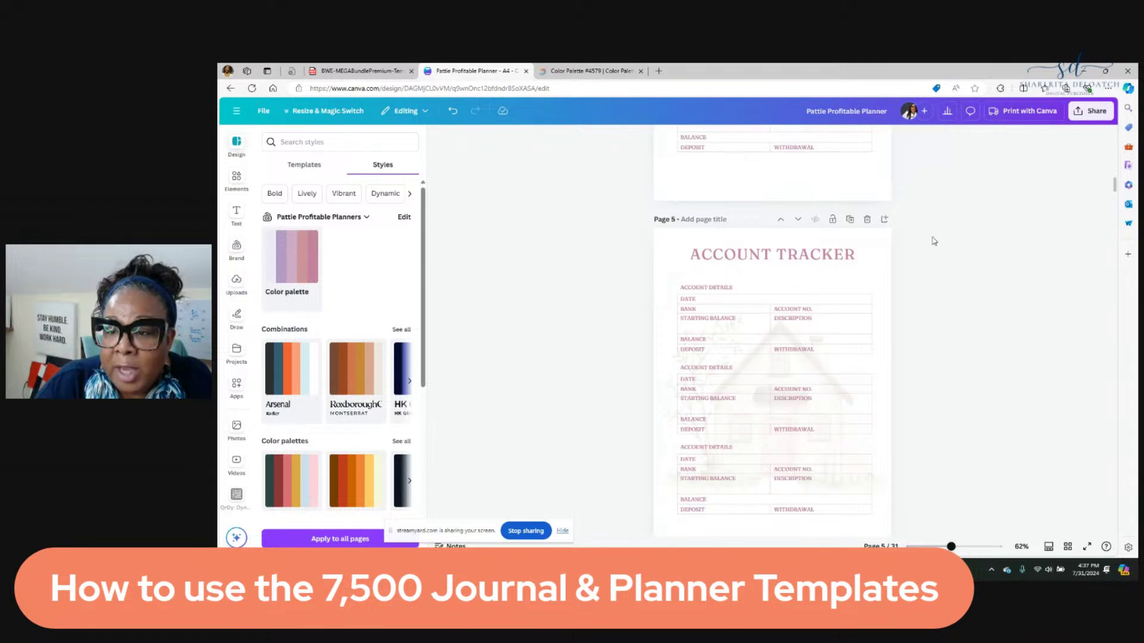
pyautogui.scroll(-2, 947, 259)
pyautogui.scroll(-2, 930, 249)
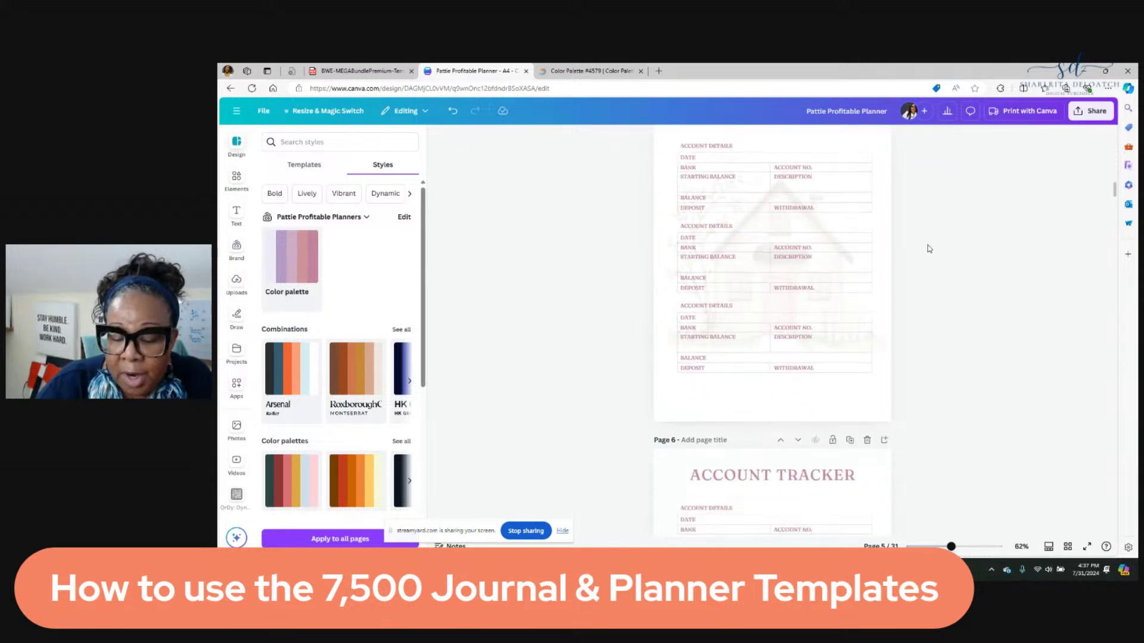
pyautogui.scroll(-1, 932, 252)
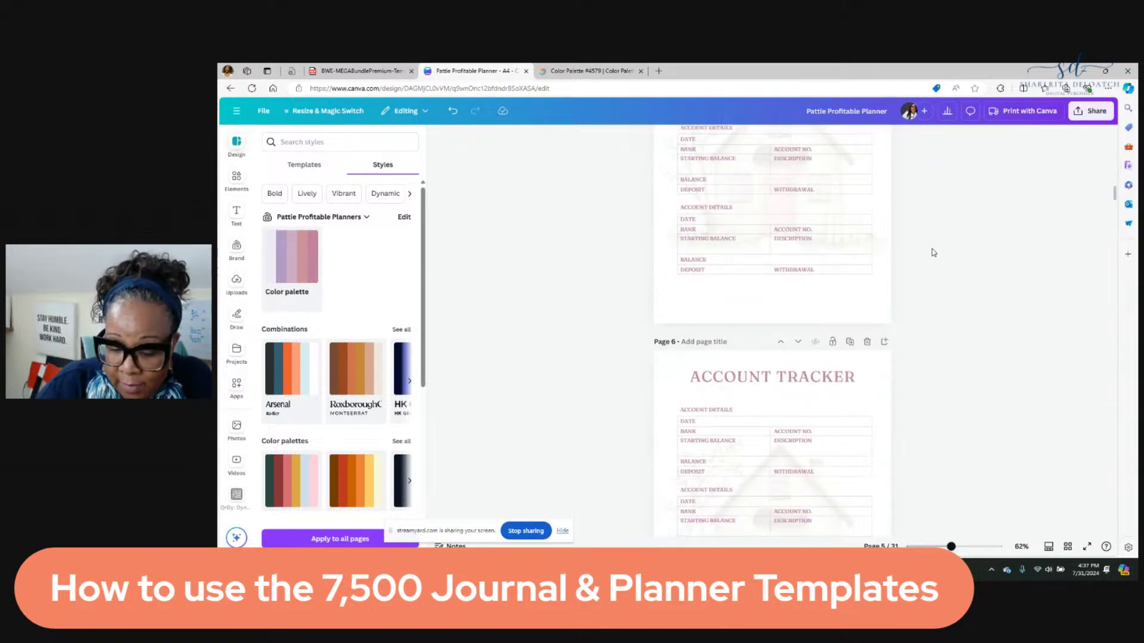
pyautogui.scroll(2, 935, 255)
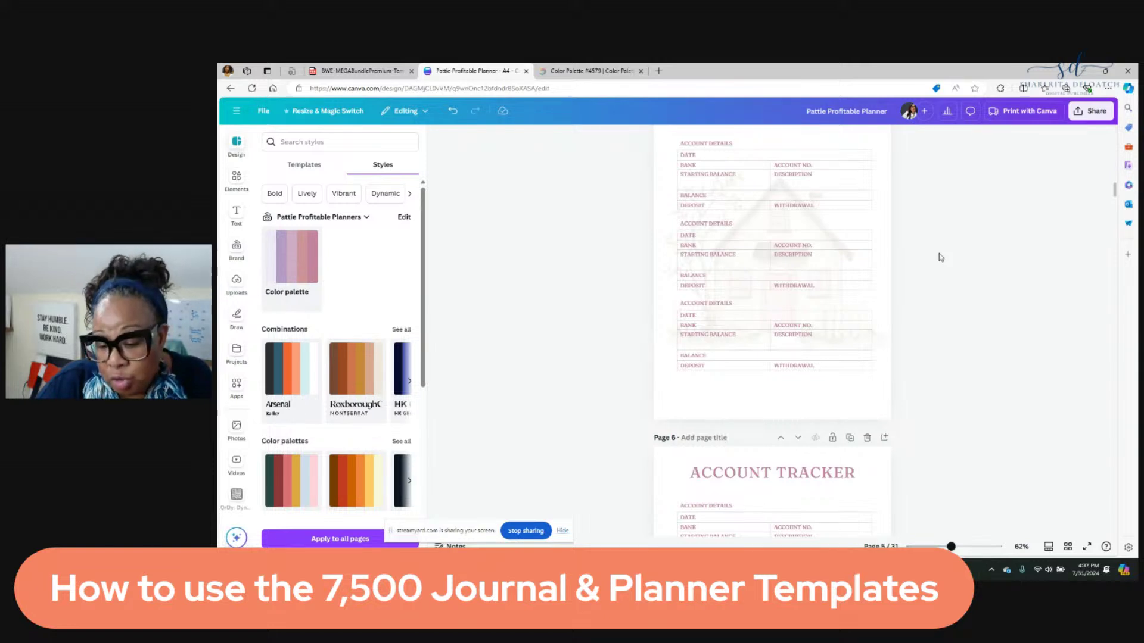
pyautogui.scroll(1, 940, 257)
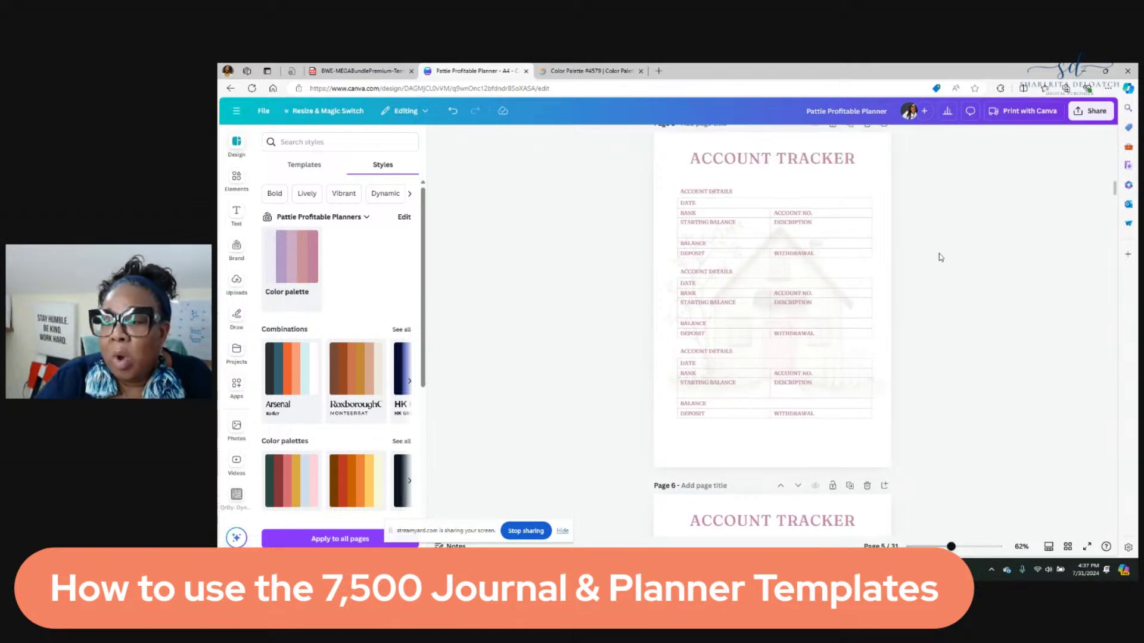
# Step: Minimize the planner's browser window and return to the StreamYard studio with the live comments
pyautogui.click(1092, 68)
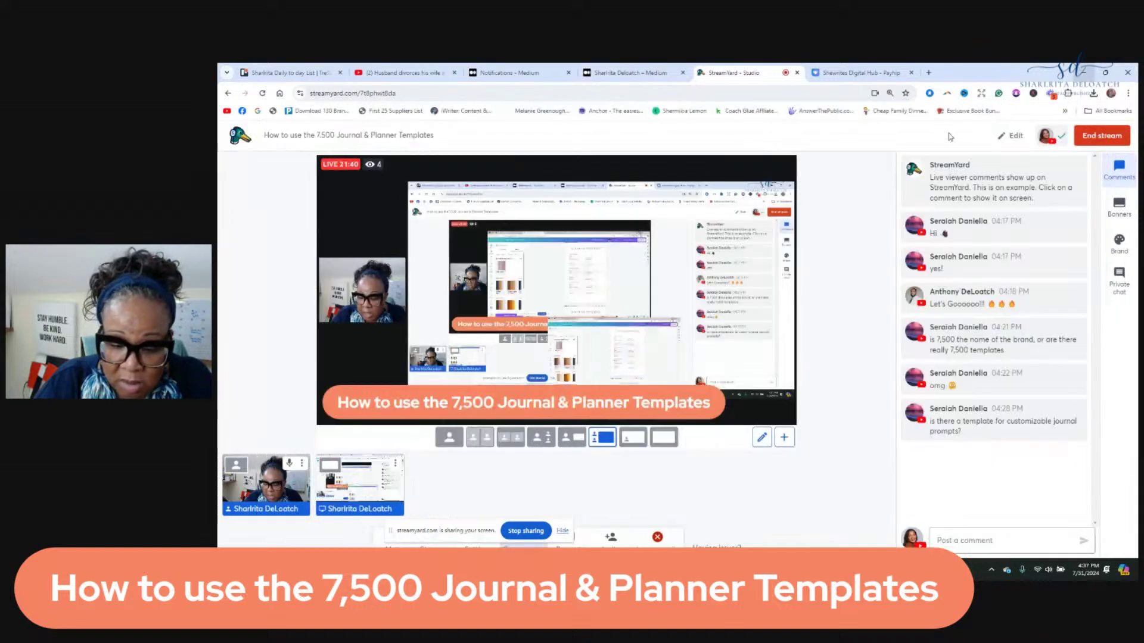